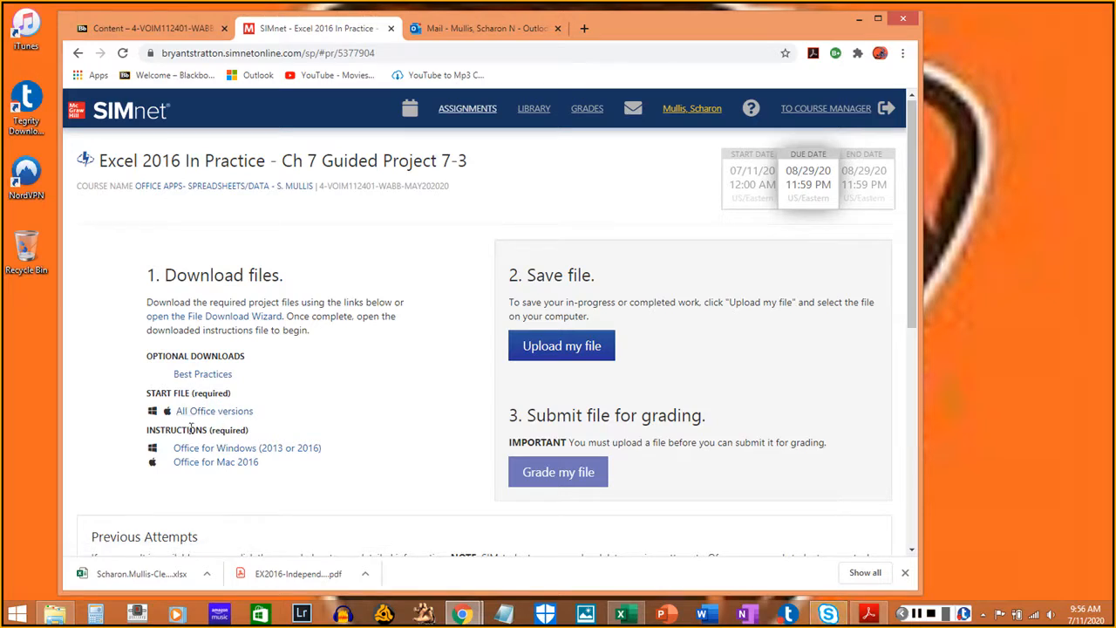
- Minimize the browser showing the SIMnet Guided Project 7-3 page to reveal the desktop
left_click_drag(262, 436, 185, 426)
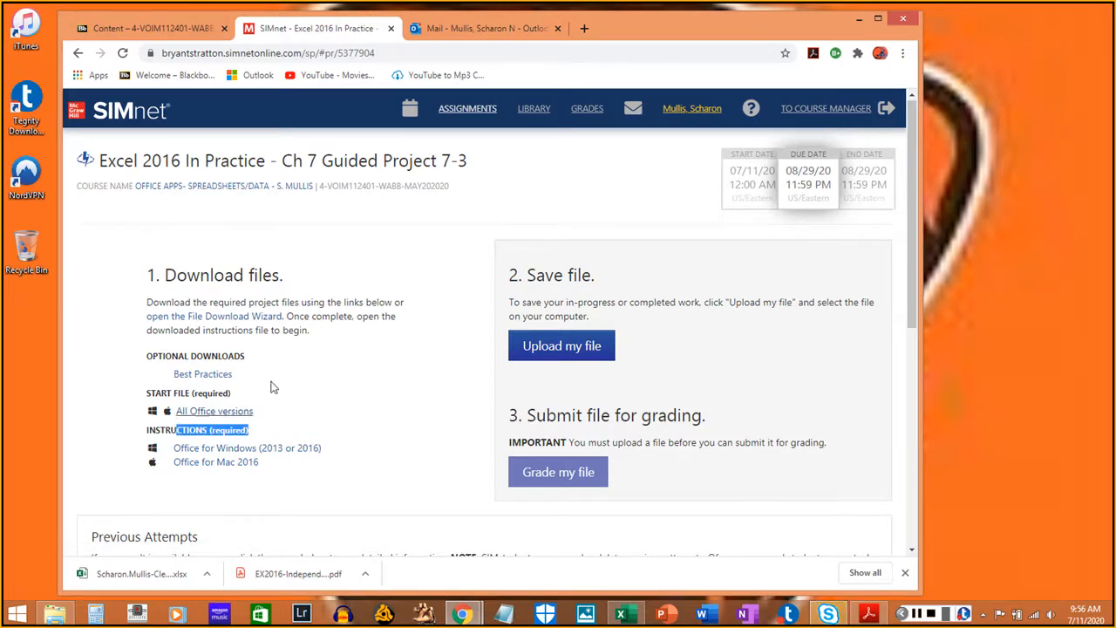
left_click(858, 20)
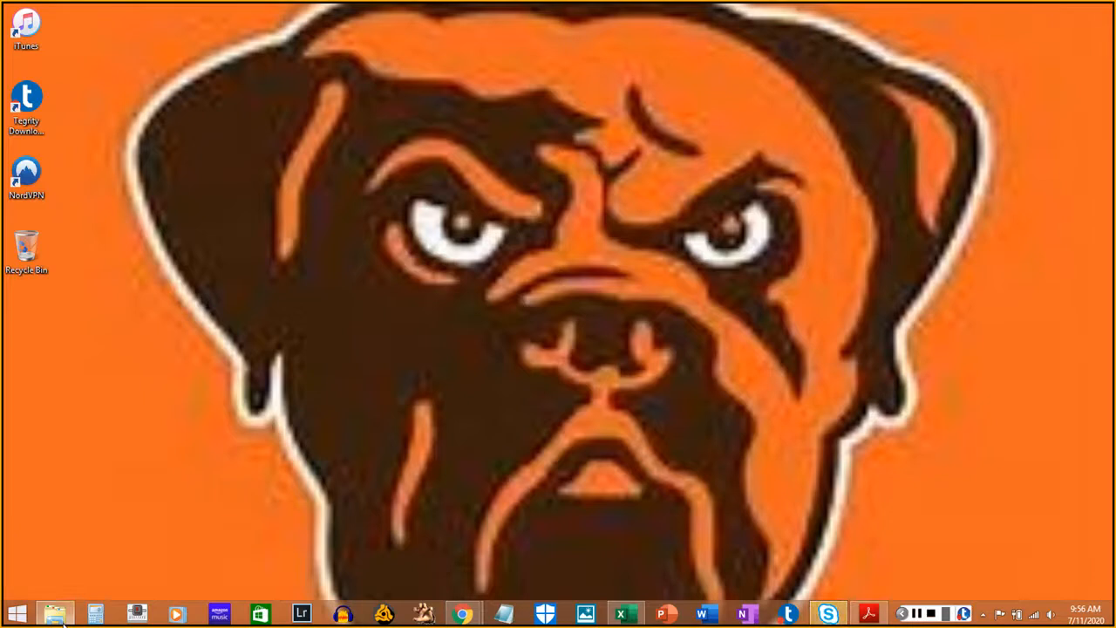
- Open the PlacerHills-07 workbook from Downloads in Excel and enable editing
left_click(54, 614)
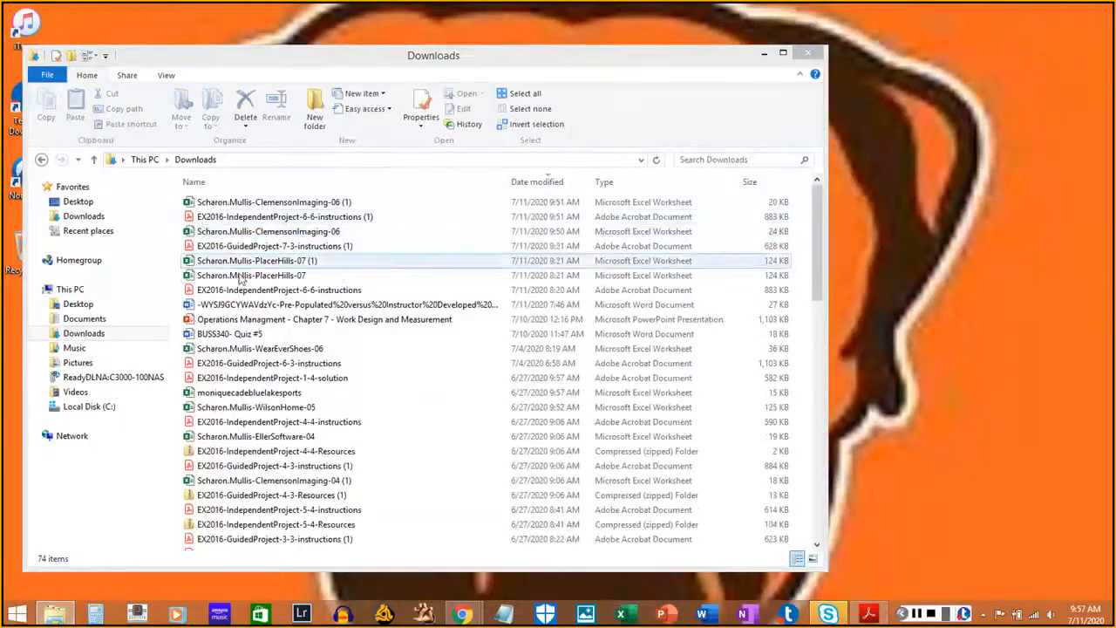
double_click(245, 278)
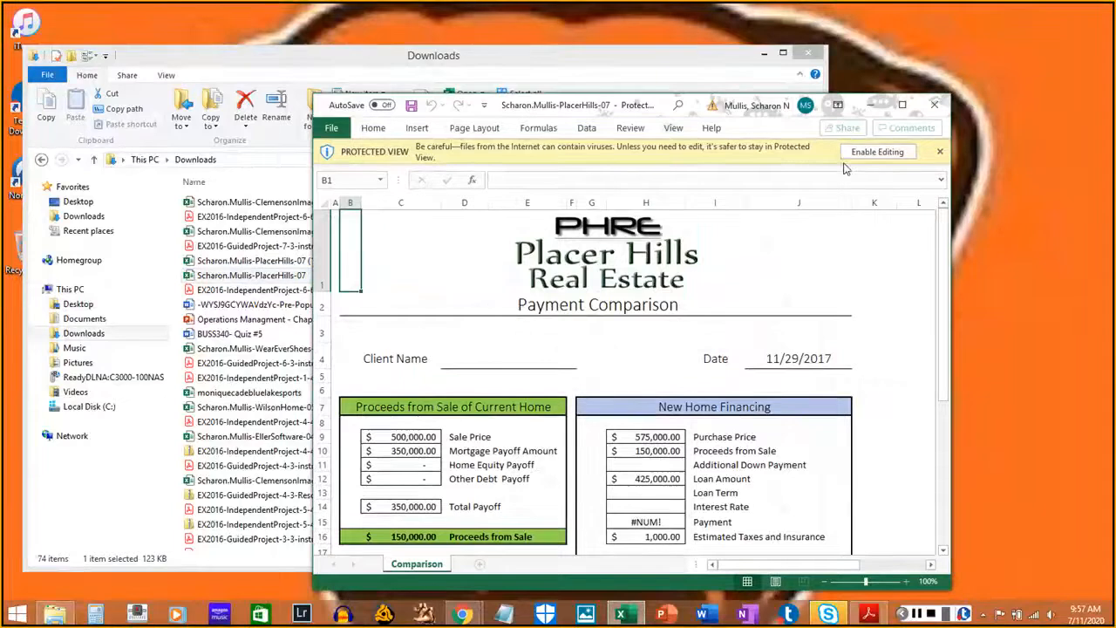
left_click(853, 153)
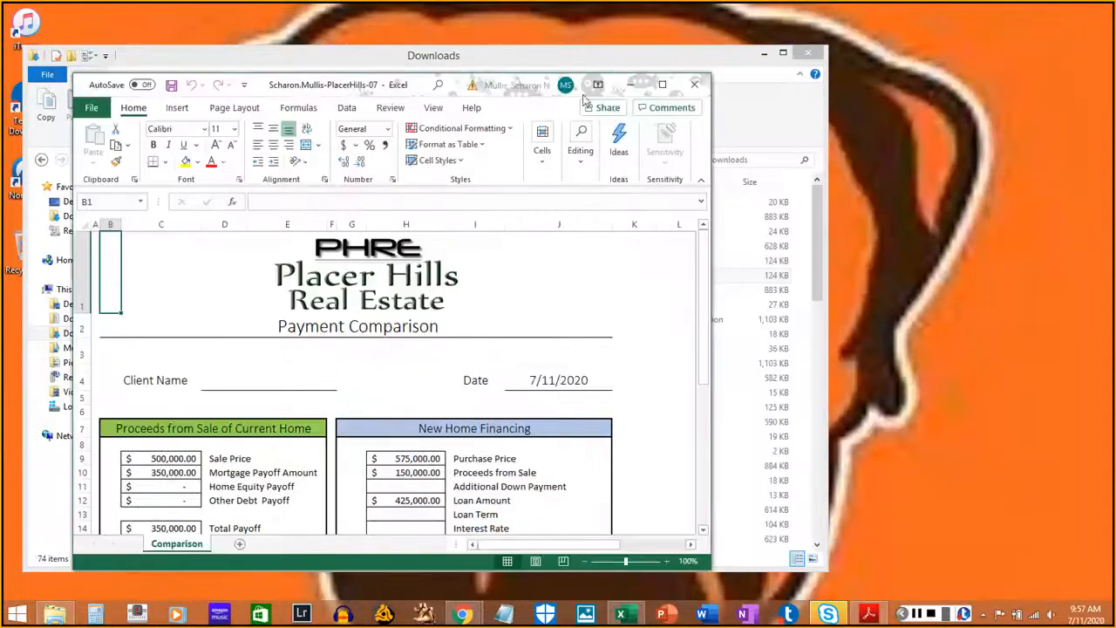
- Move and heighten the Excel window, and open the Guided Project 7-3 instructions PDF
left_click_drag(629, 102, 937, 32)
left_click(937, 28)
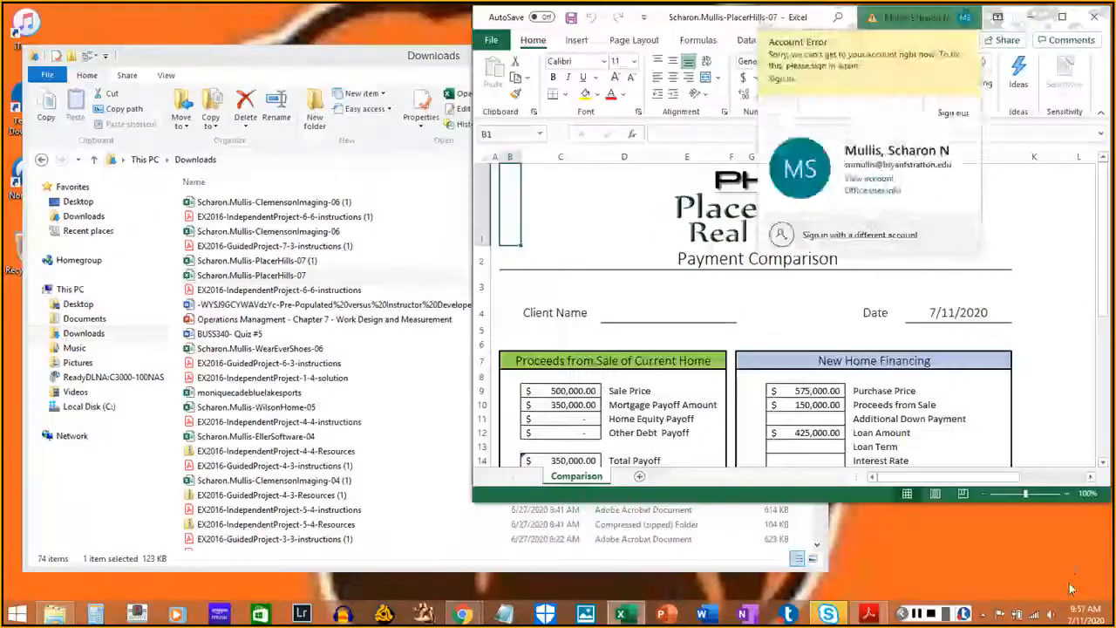
left_click_drag(1029, 502, 1032, 612)
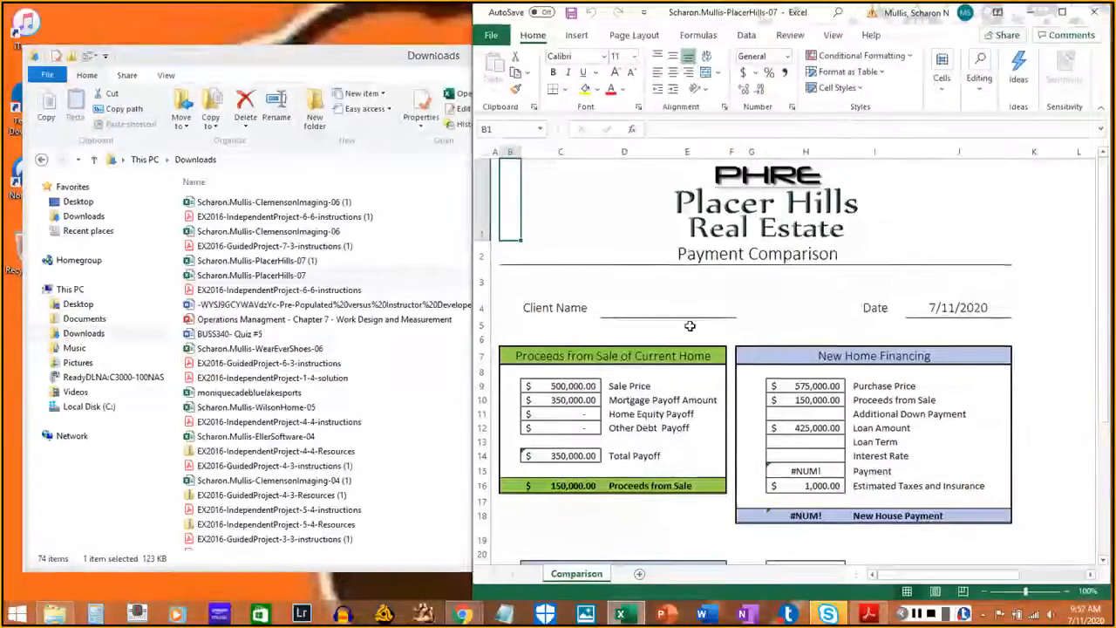
double_click(256, 246)
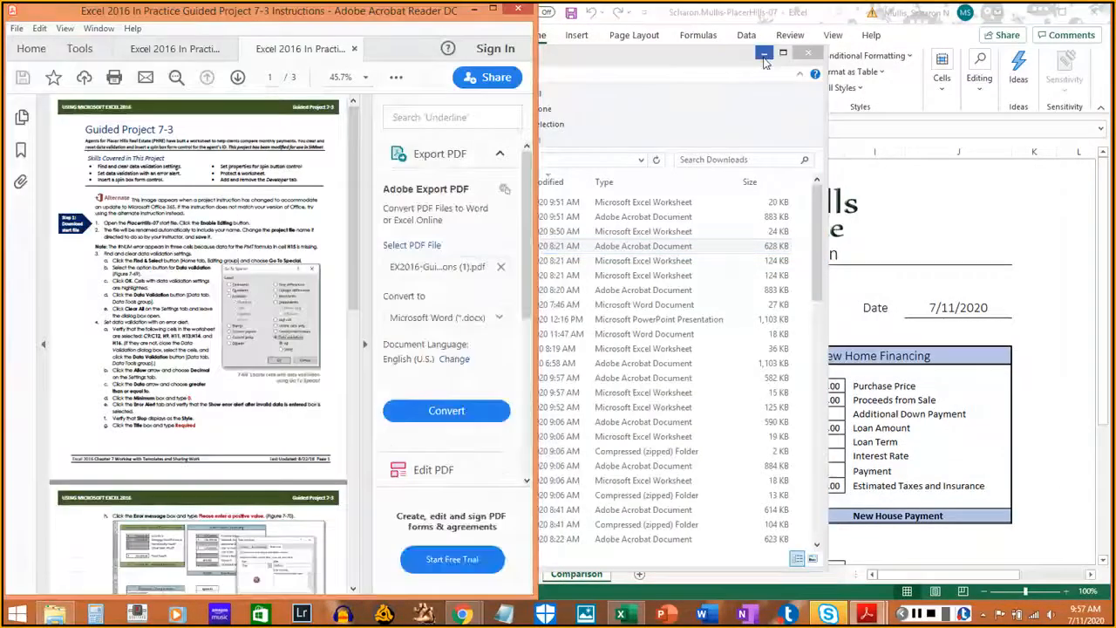
- Minimize Explorer, collapse the Export PDF pane and zoom the instructions to Fit Visible
left_click(765, 55)
left_click(367, 346)
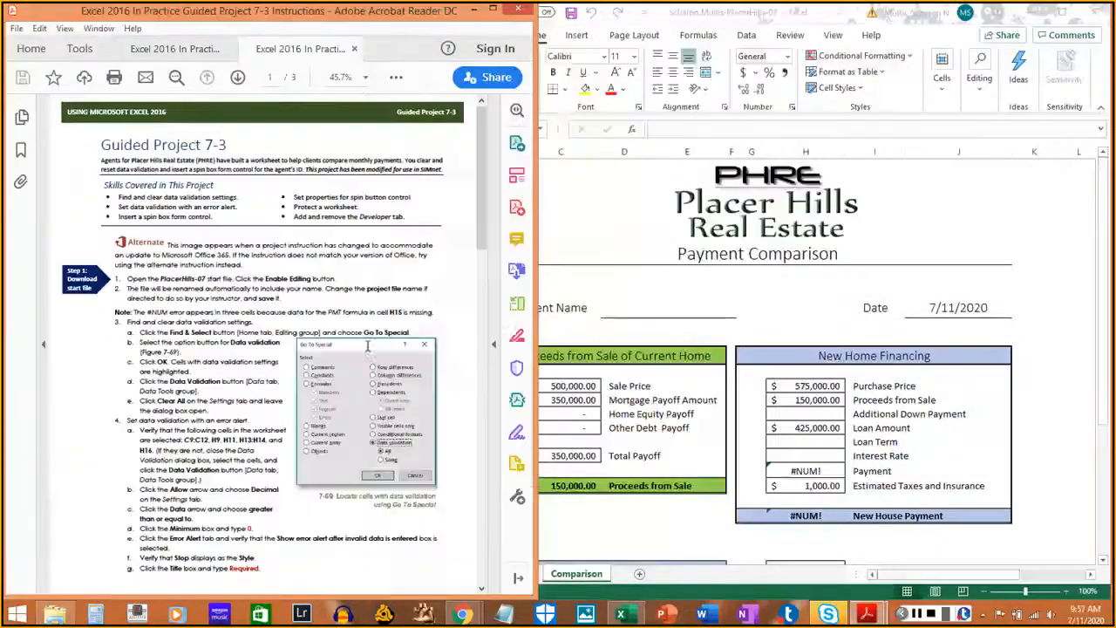
left_click(366, 78)
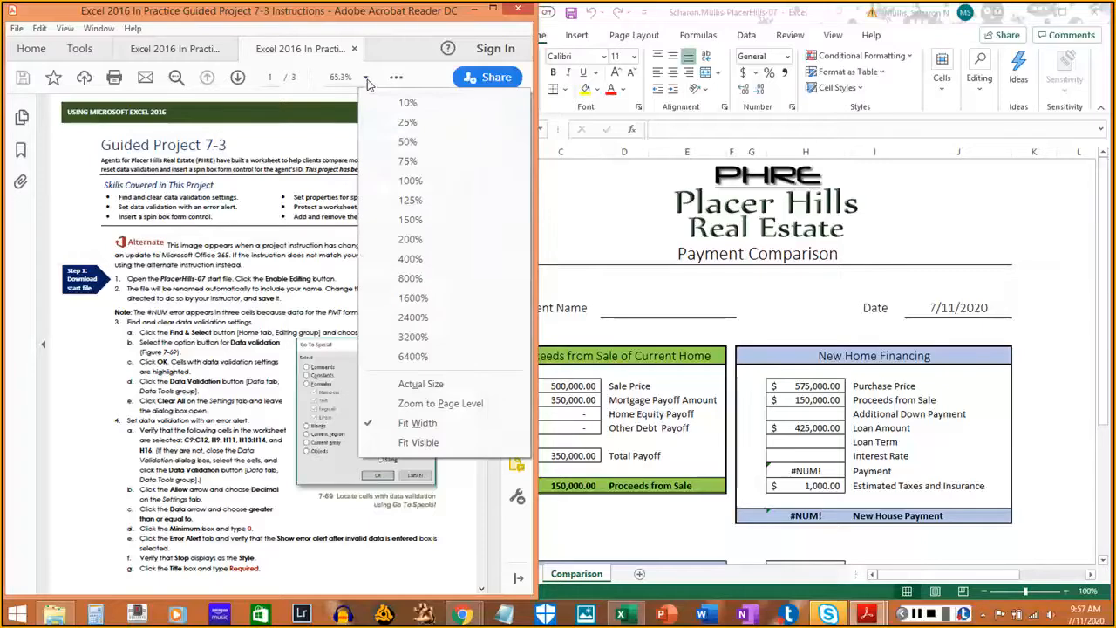
left_click(407, 442)
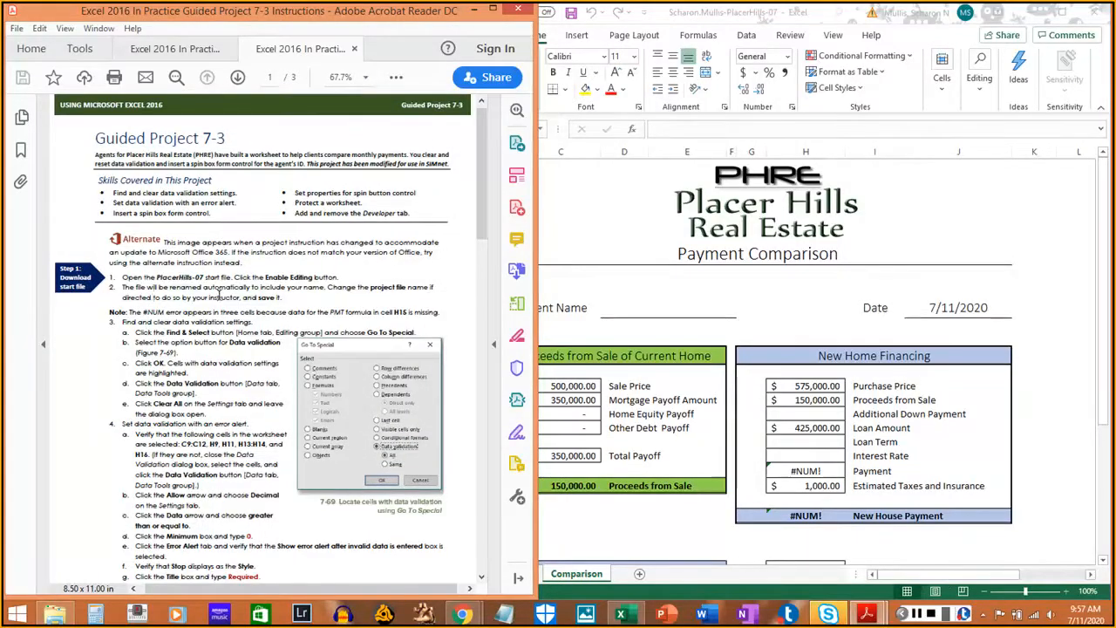
left_click(789, 595)
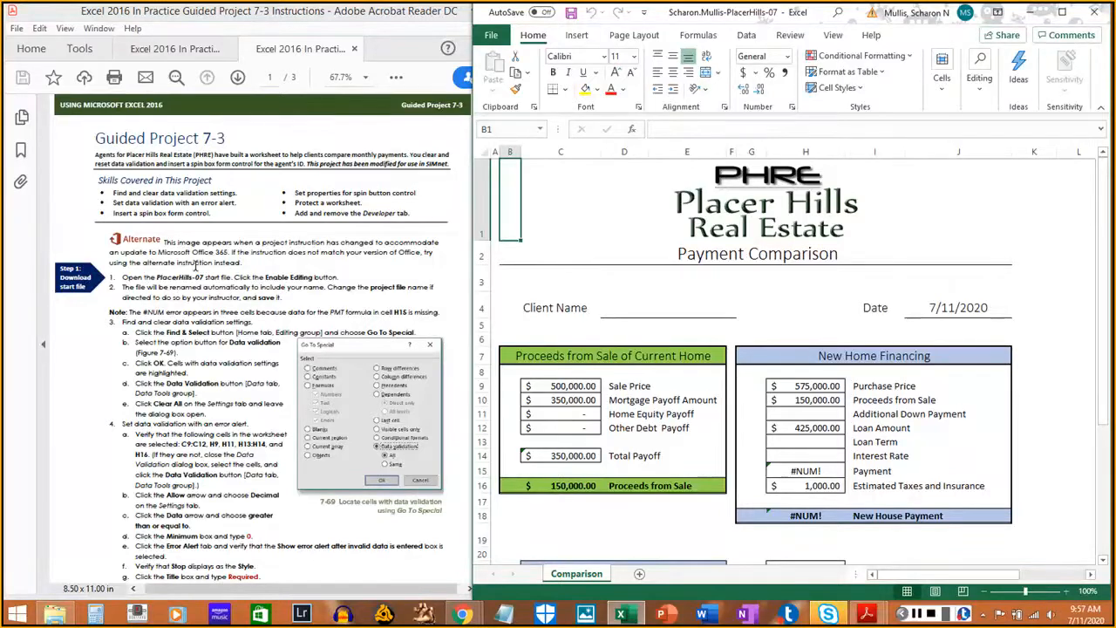
- Highlight instruction steps 1 and 2 in yellow with the Highlight tool
left_click_drag(123, 278, 247, 277)
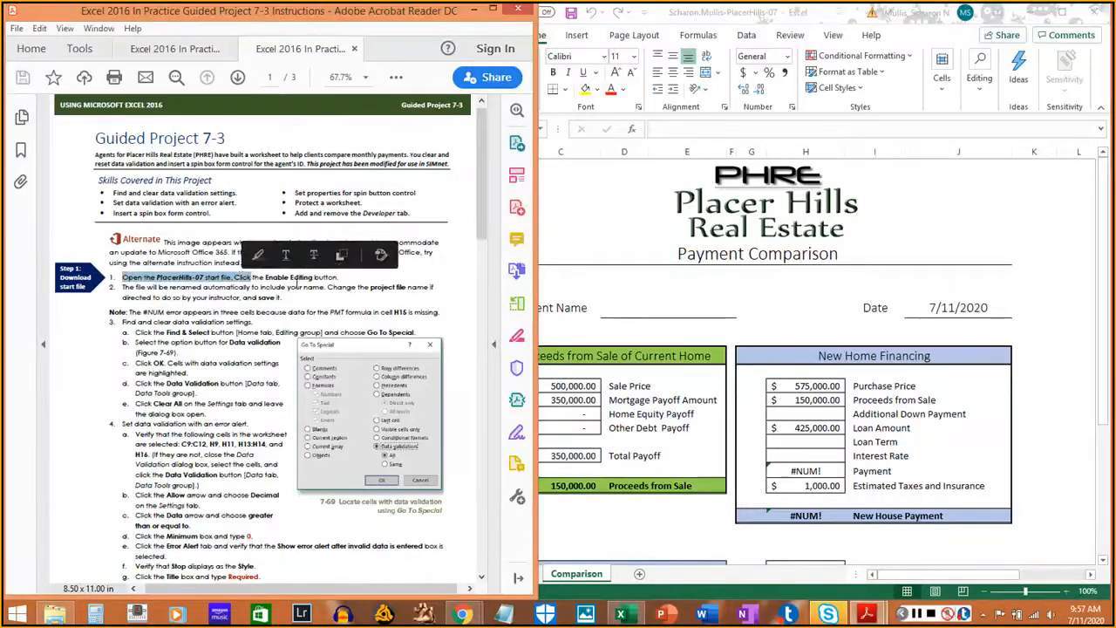
left_click(272, 288)
left_click(393, 81)
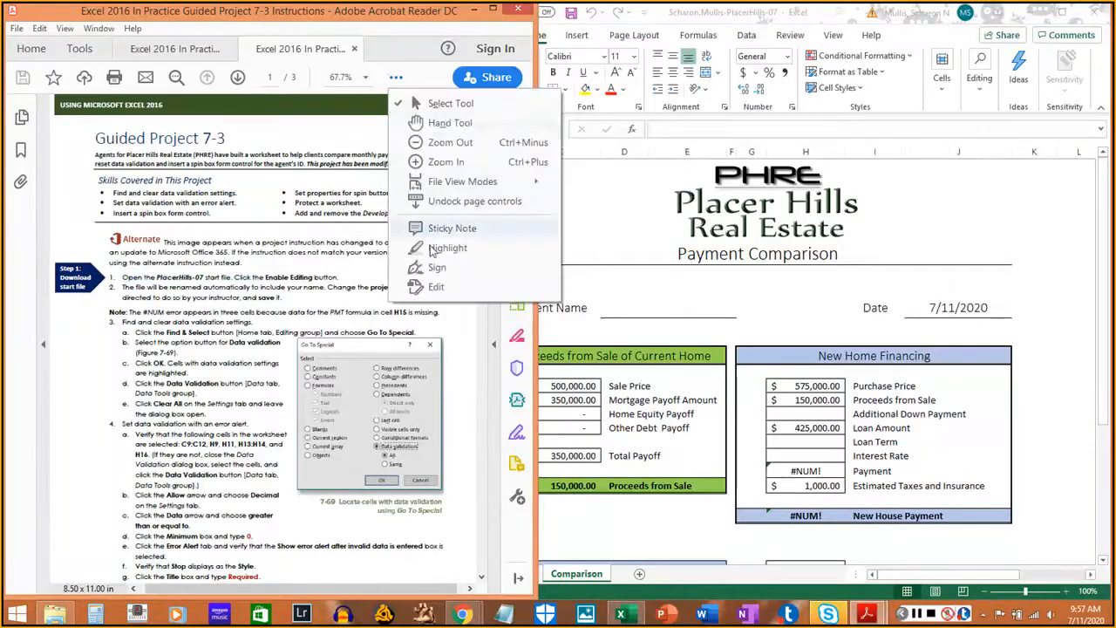
left_click(442, 249)
left_click_drag(122, 278, 343, 277)
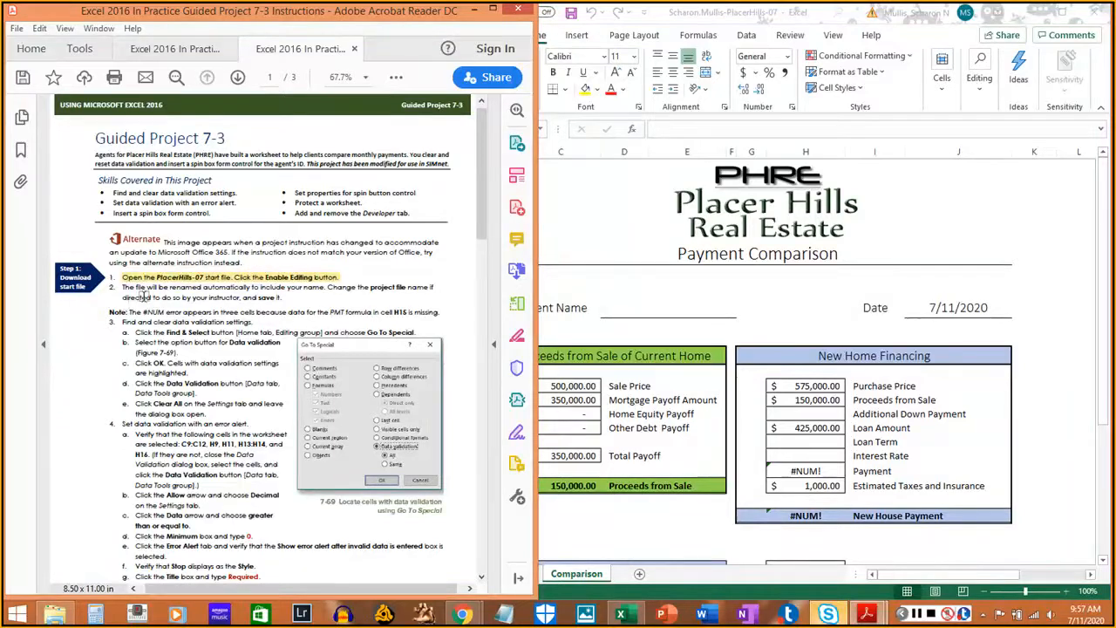
left_click_drag(120, 288, 280, 297)
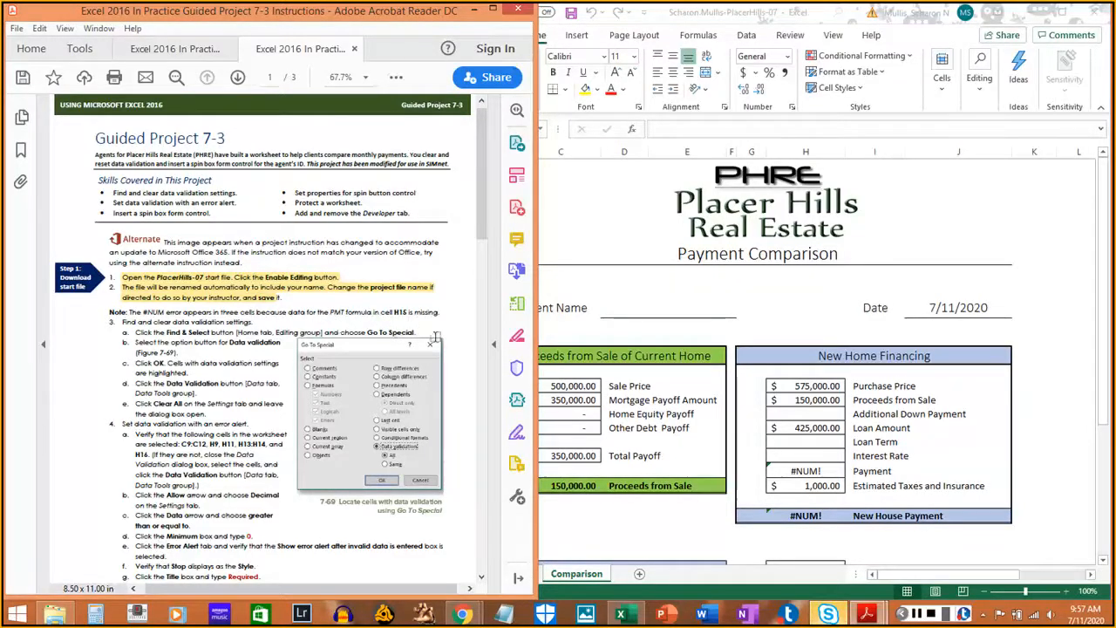
- Check the payment formula in cell H15 and highlight the #NUM error note
left_click(817, 330)
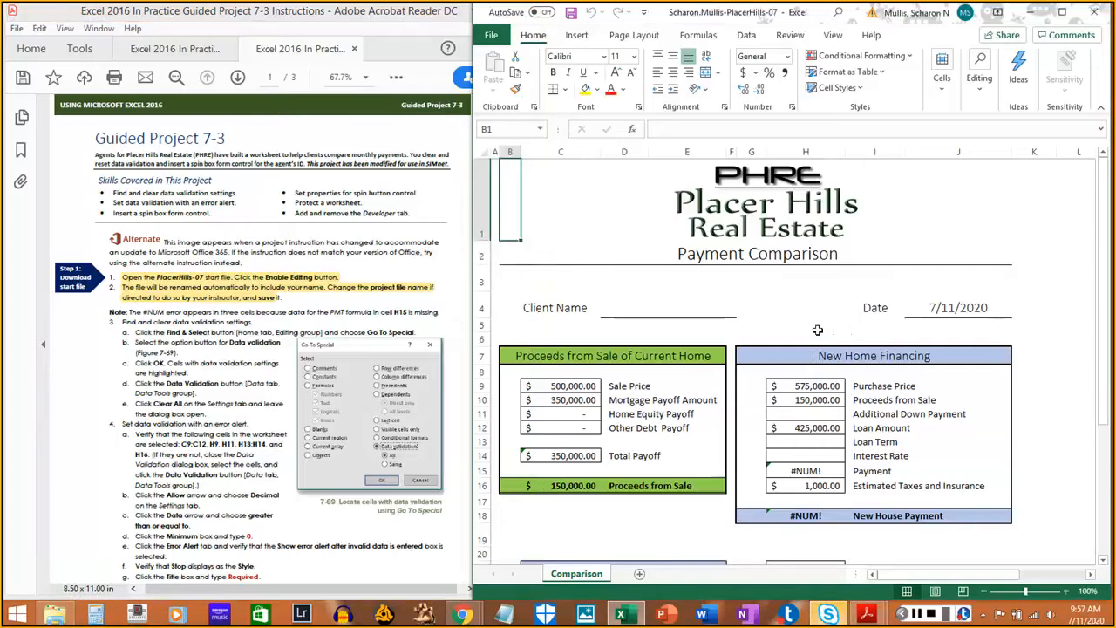
left_click(810, 471)
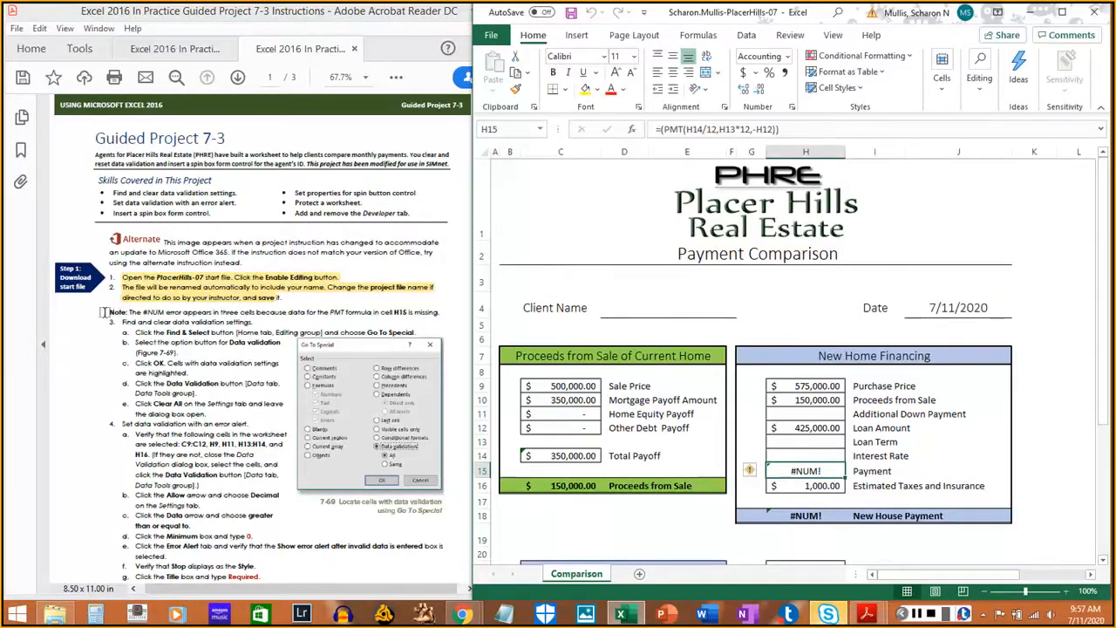
left_click_drag(106, 311, 426, 317)
left_click(430, 318)
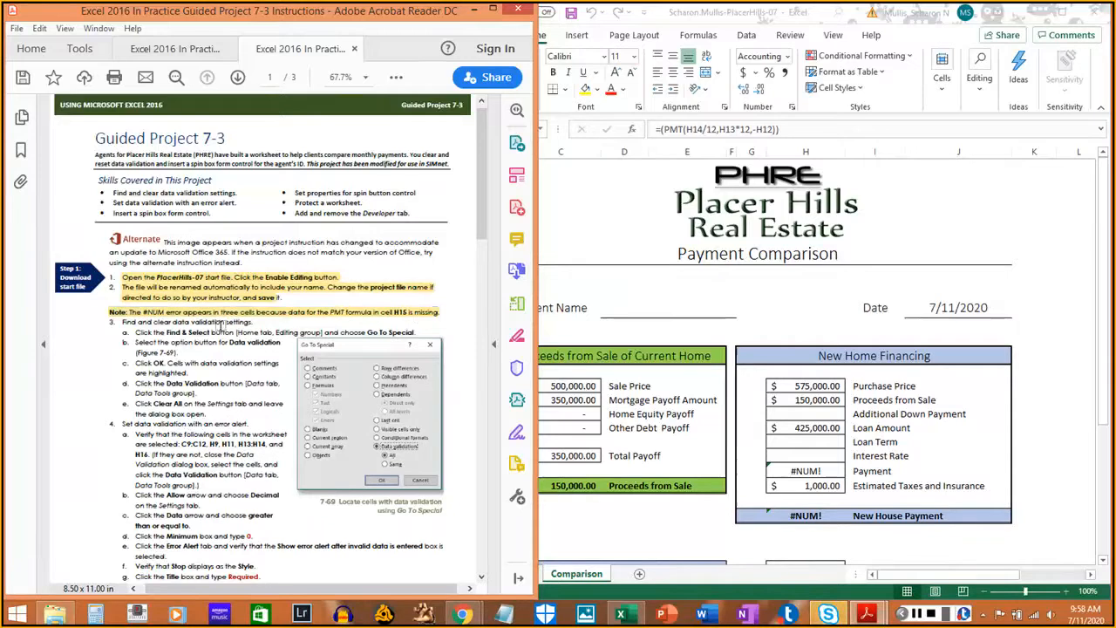
scroll(210, 323, "down", 3)
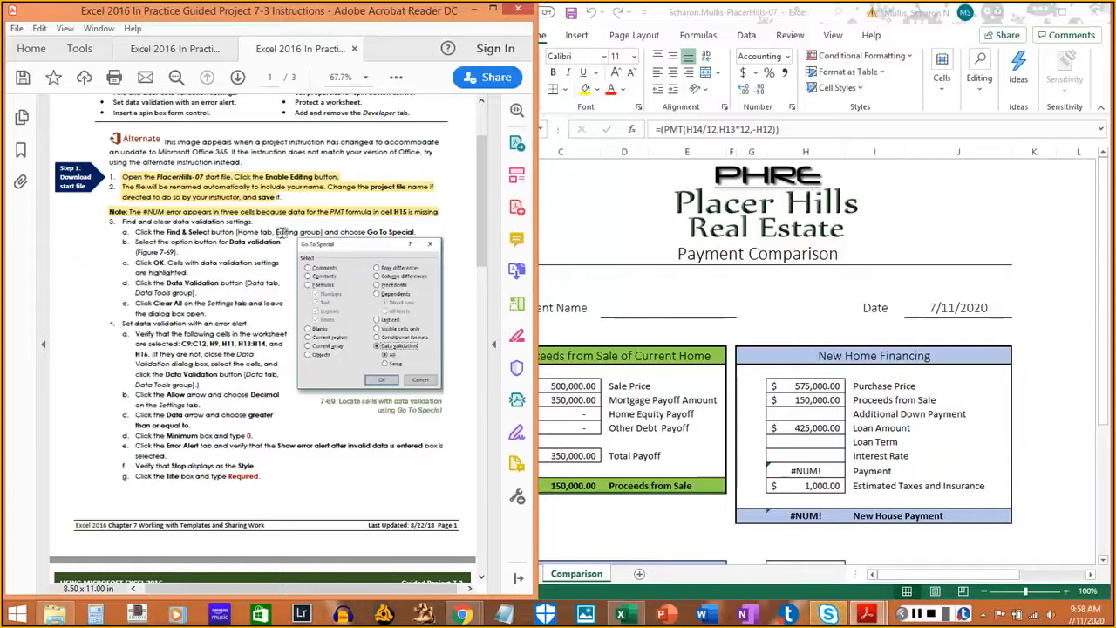
left_click(910, 107)
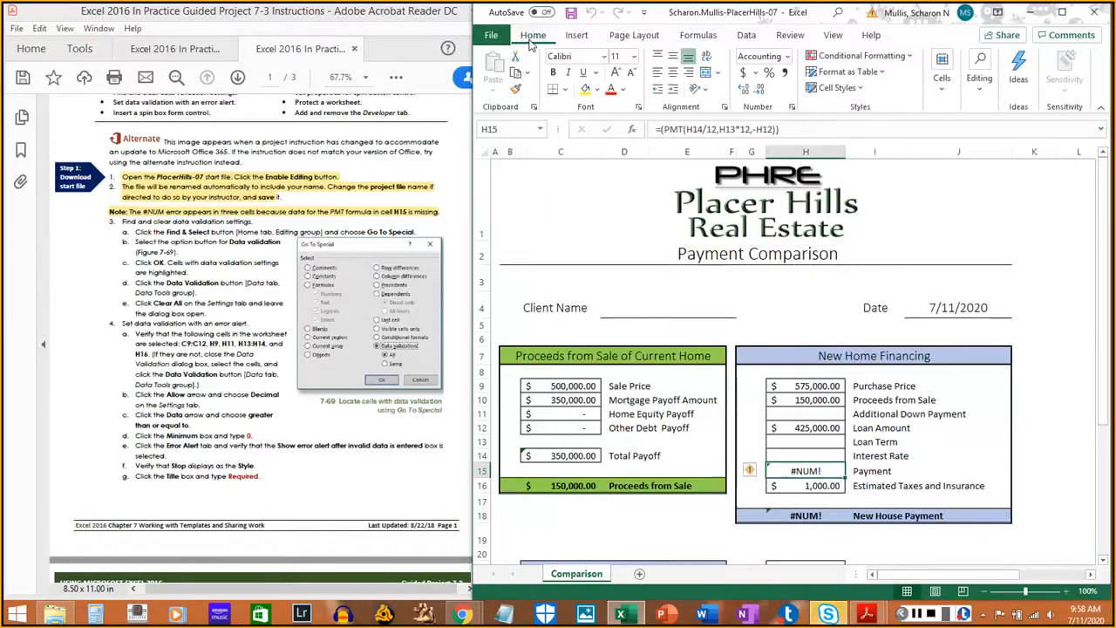
- Open Go To Special from Find & Select and choose Data validation
left_click(978, 95)
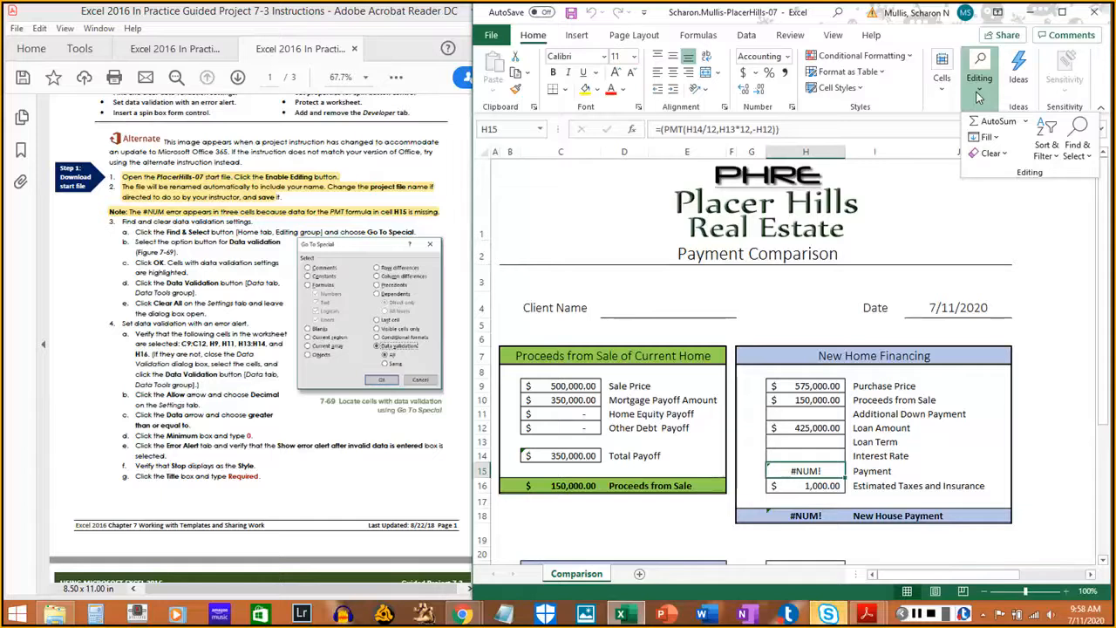
left_click(1081, 153)
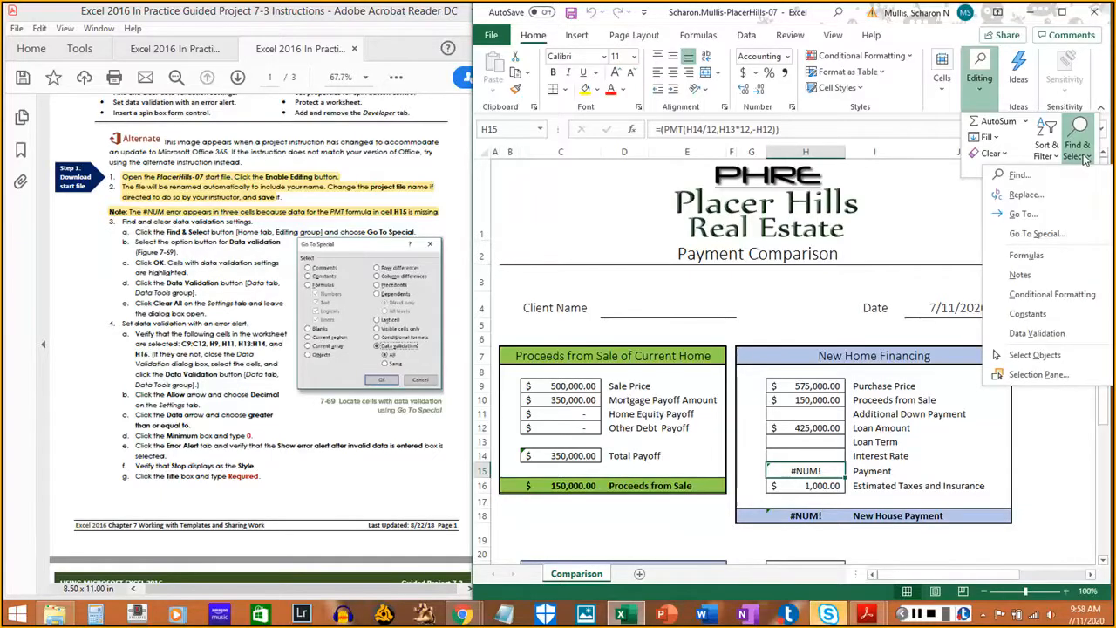
left_click(1037, 234)
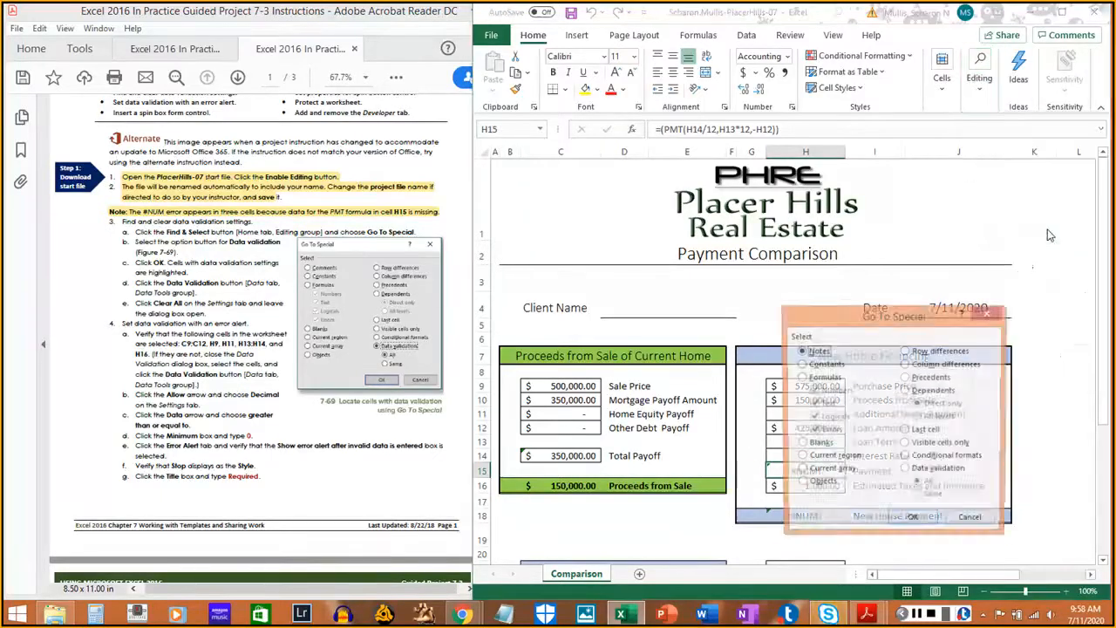
left_click(905, 470)
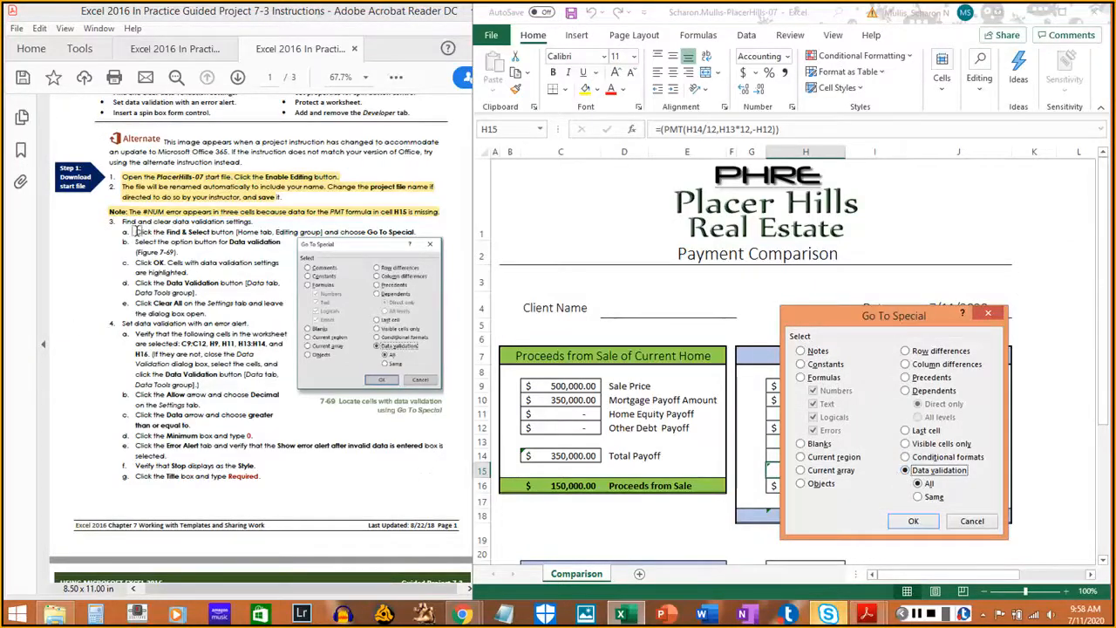
- Highlight instruction steps 3a–3c, then select all data-validation cells with OK
left_click_drag(134, 232, 402, 232)
left_click(203, 233)
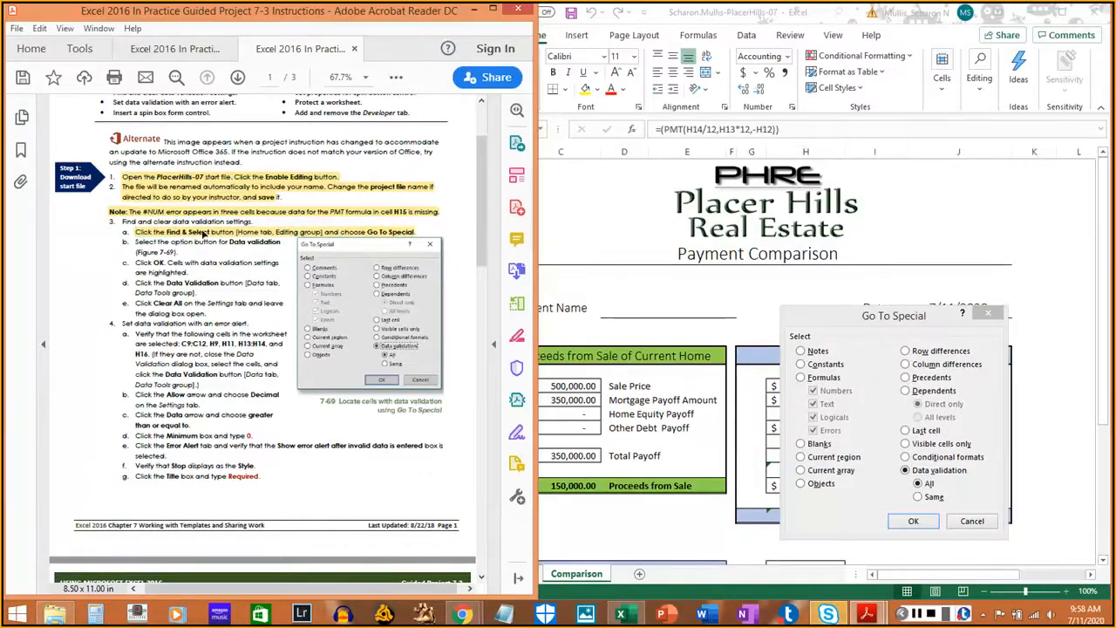
left_click_drag(135, 241, 180, 249)
left_click(181, 249)
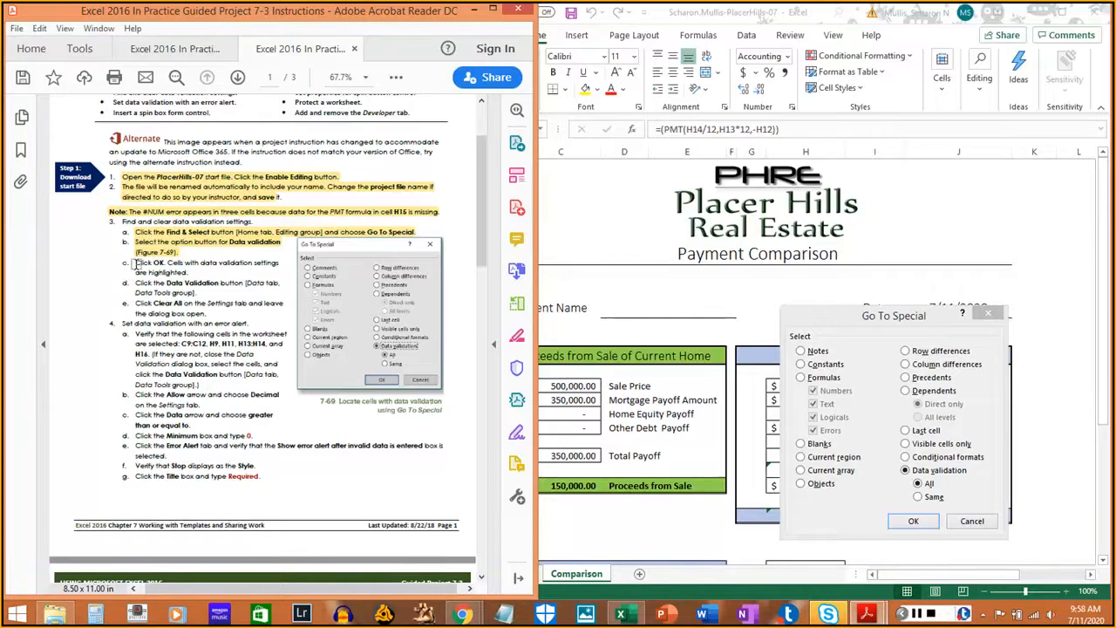
left_click_drag(135, 261, 189, 273)
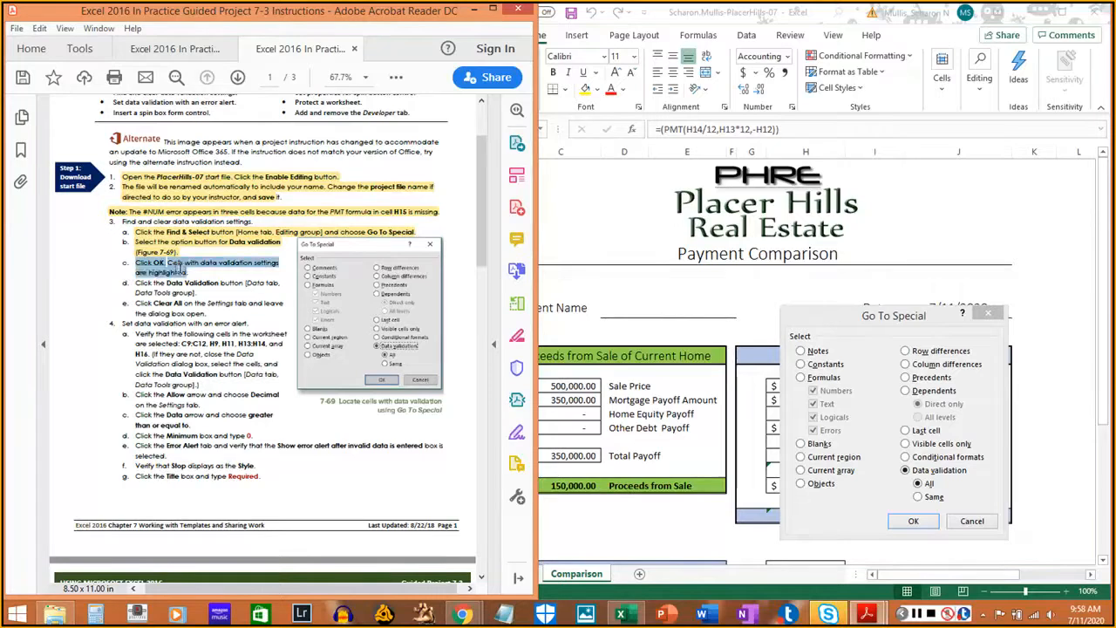
left_click(912, 520)
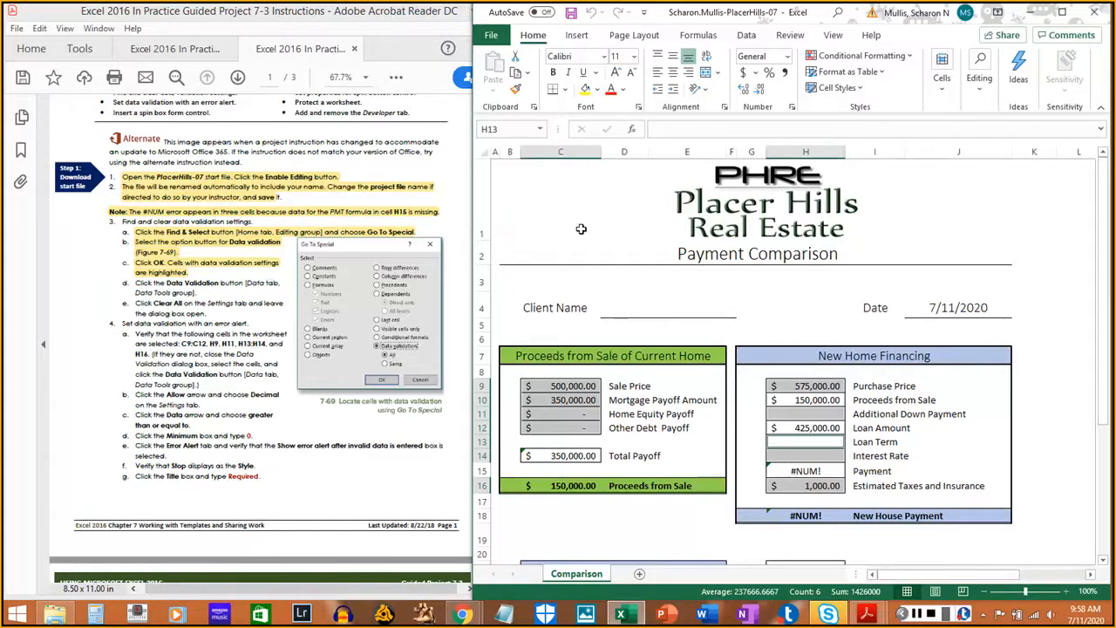
- Open Data Validation for the selected cells and Clear All to Any value, marking steps 3d–3e
left_click(747, 37)
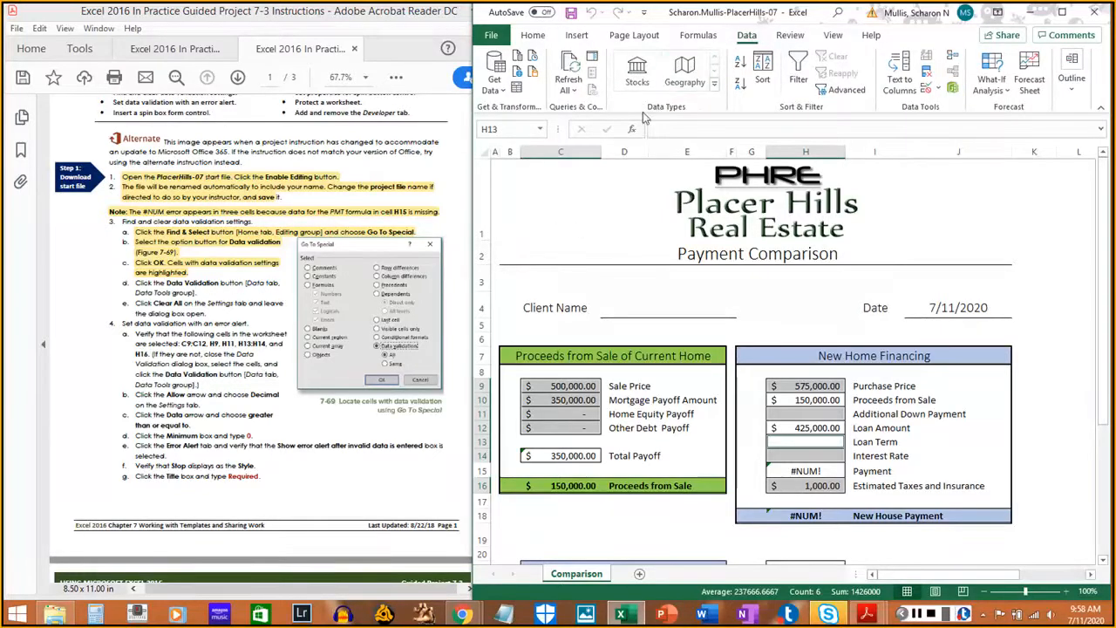
left_click(931, 91)
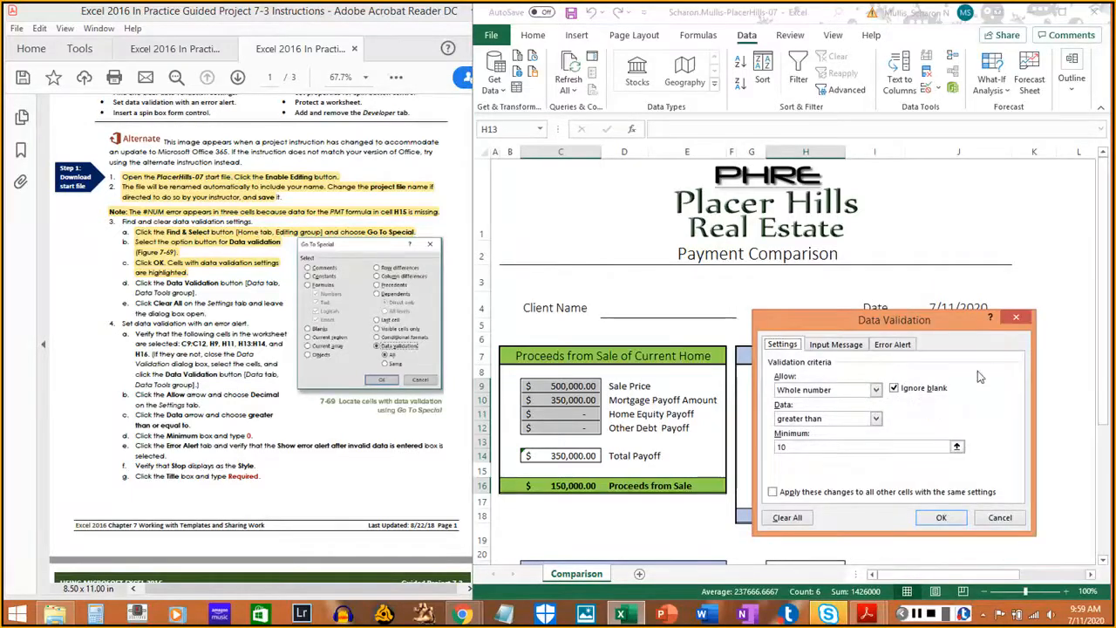
left_click_drag(136, 285, 206, 295)
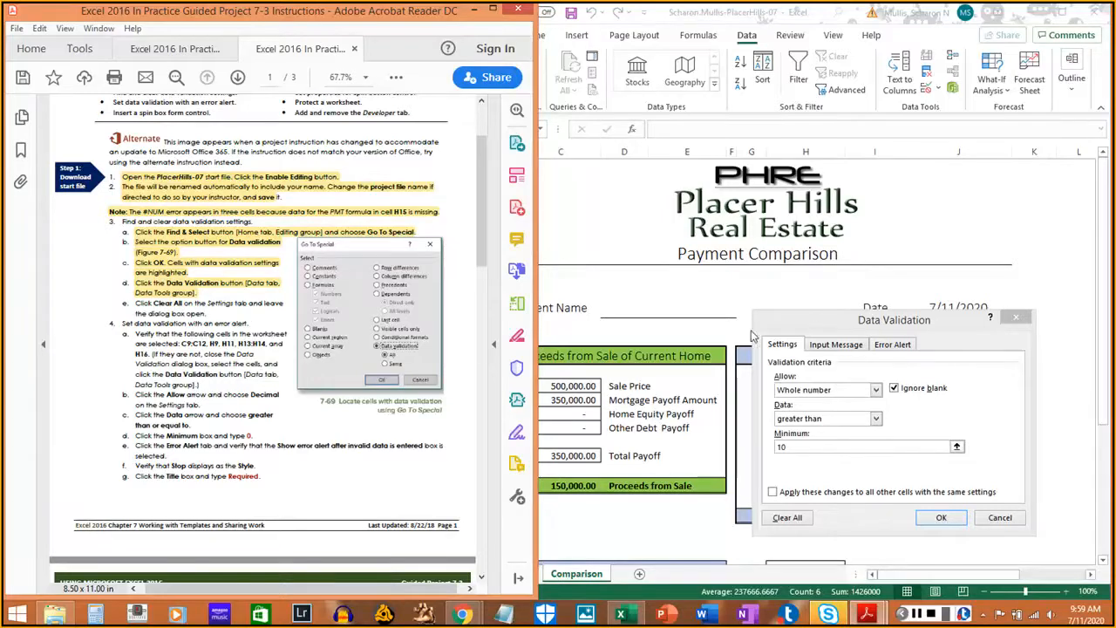
left_click(782, 346)
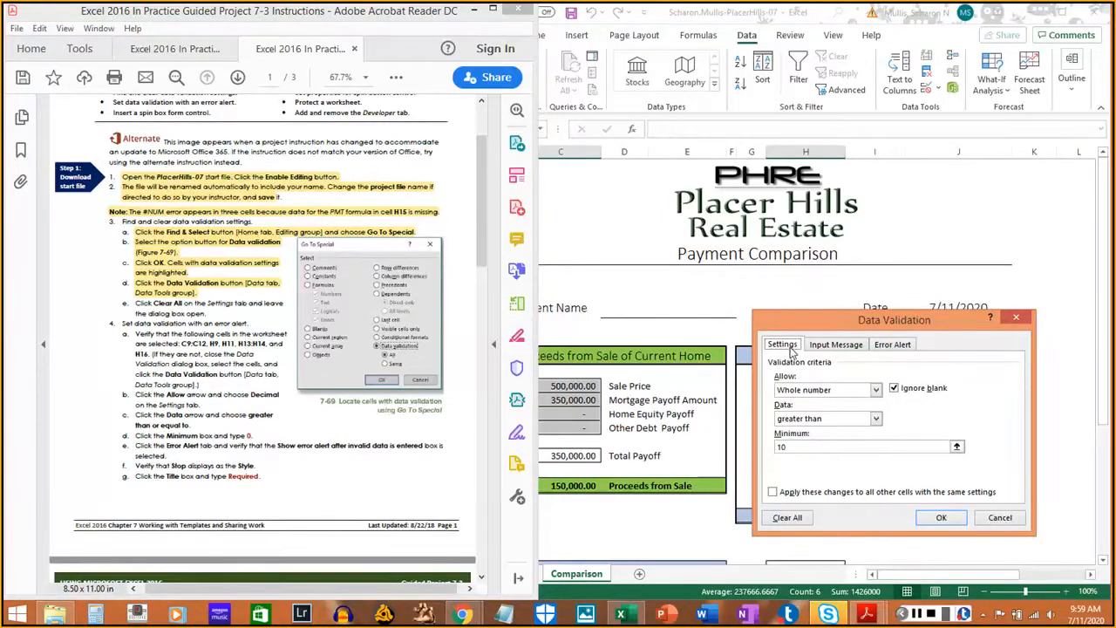
left_click(787, 517)
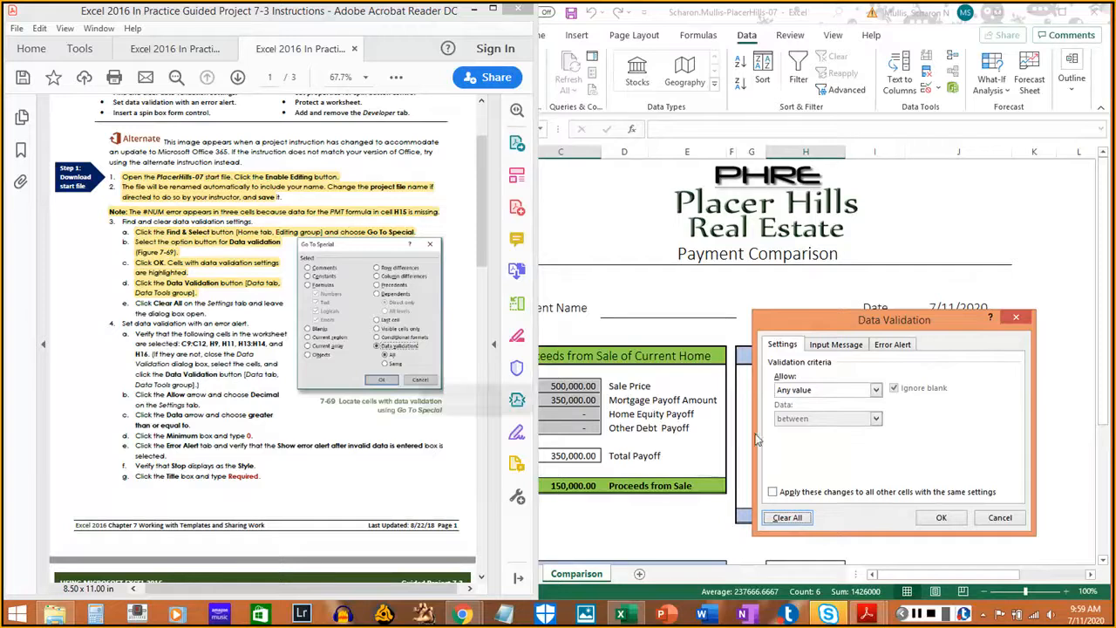
left_click_drag(136, 303, 202, 312)
left_click(157, 327)
scroll(126, 337, "down", 3)
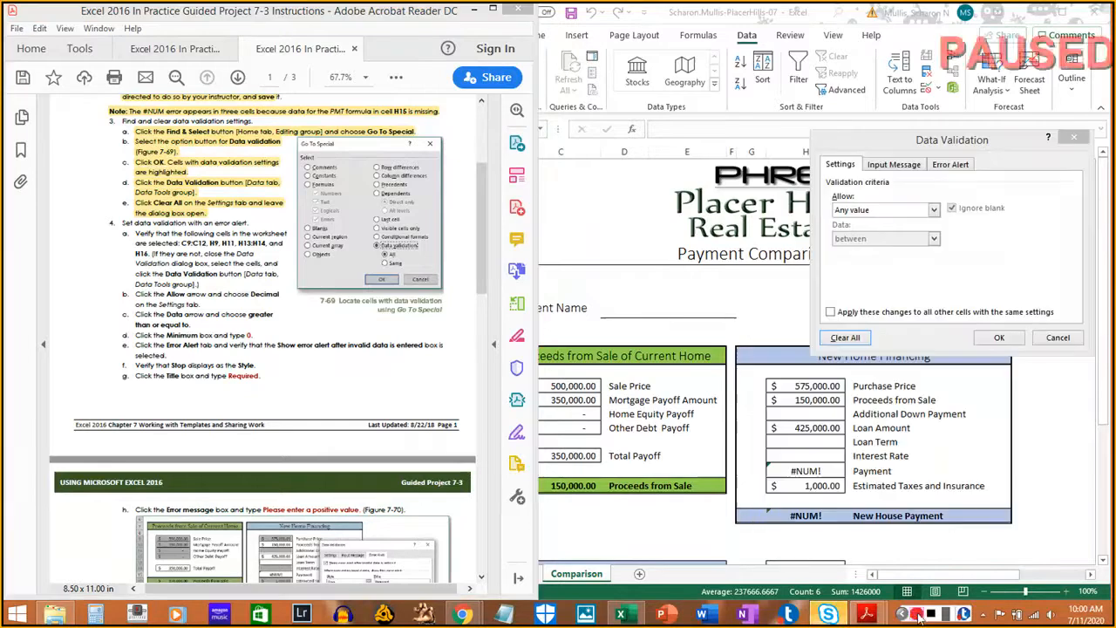
left_click(941, 144)
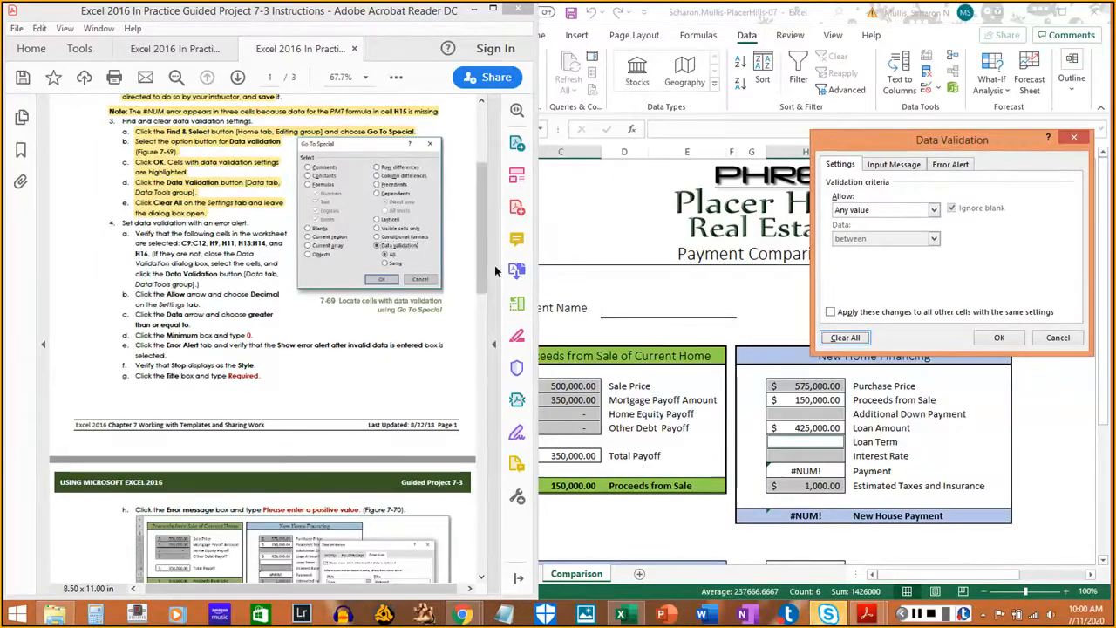
left_click(383, 10)
left_click_drag(353, 12, 316, 14)
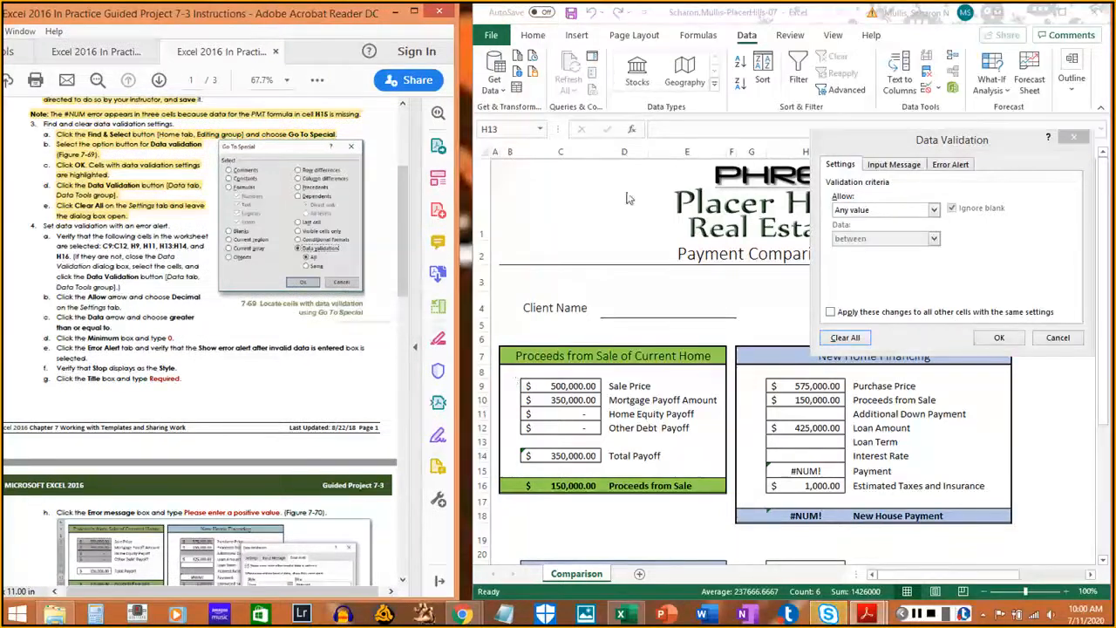
left_click(948, 277)
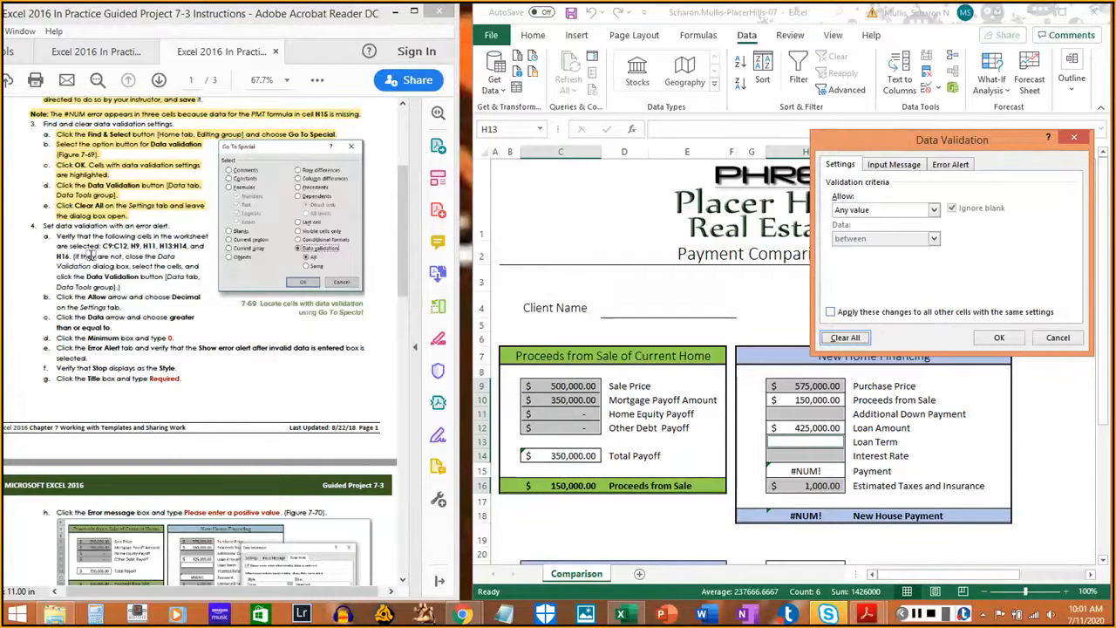
left_click_drag(57, 235, 125, 285)
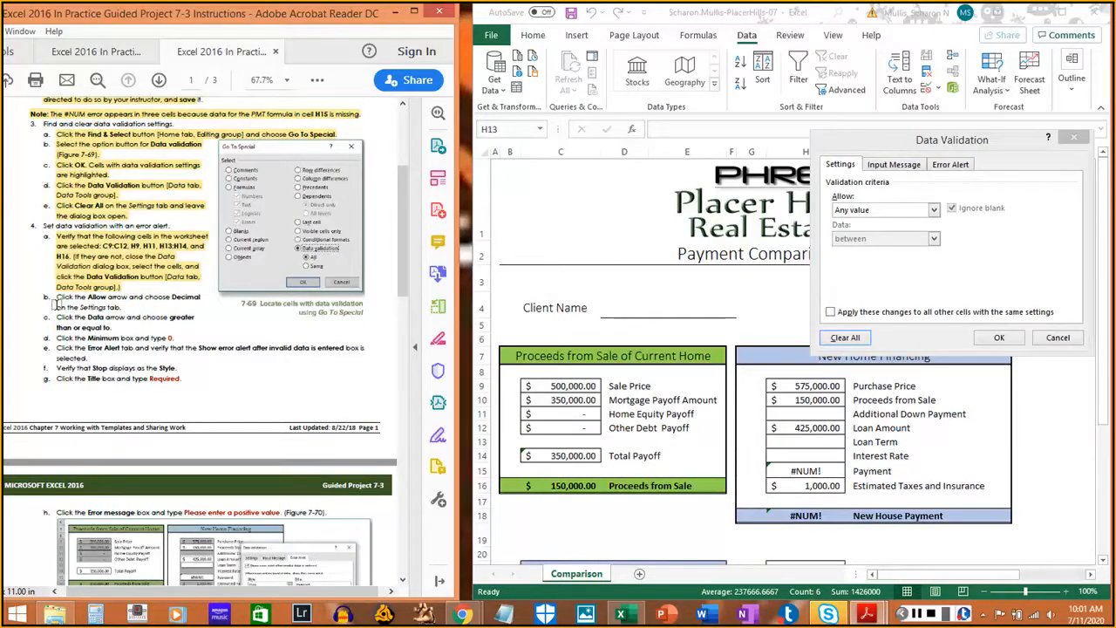
scroll(61, 296, "down", 1)
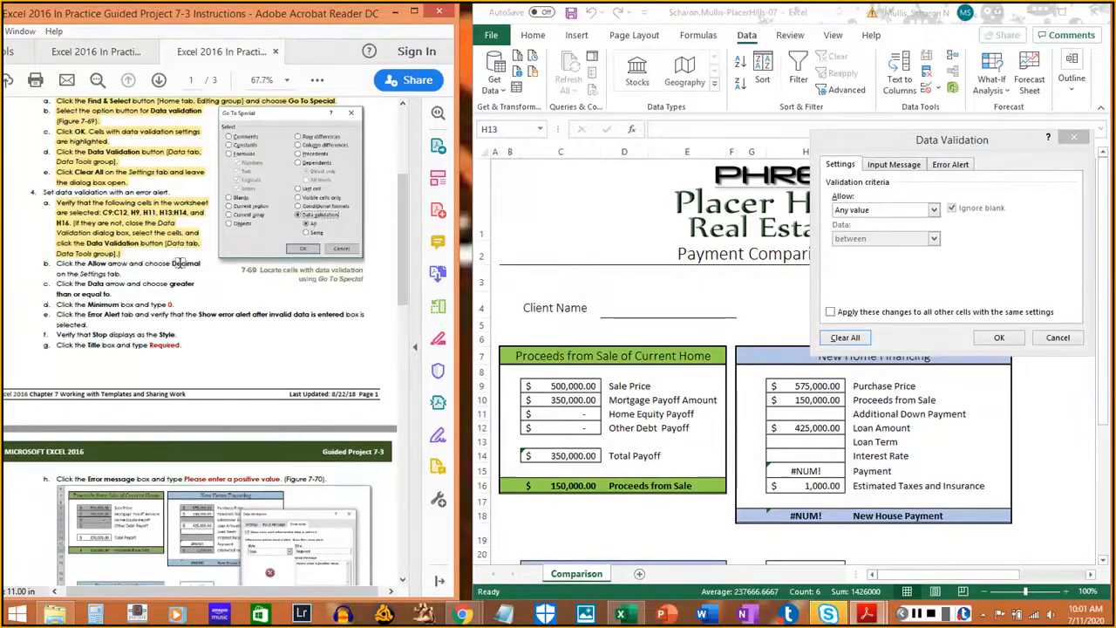
- Set the validation to allow Decimal values greater than or equal to, marking those steps
left_click(858, 178)
left_click(894, 211)
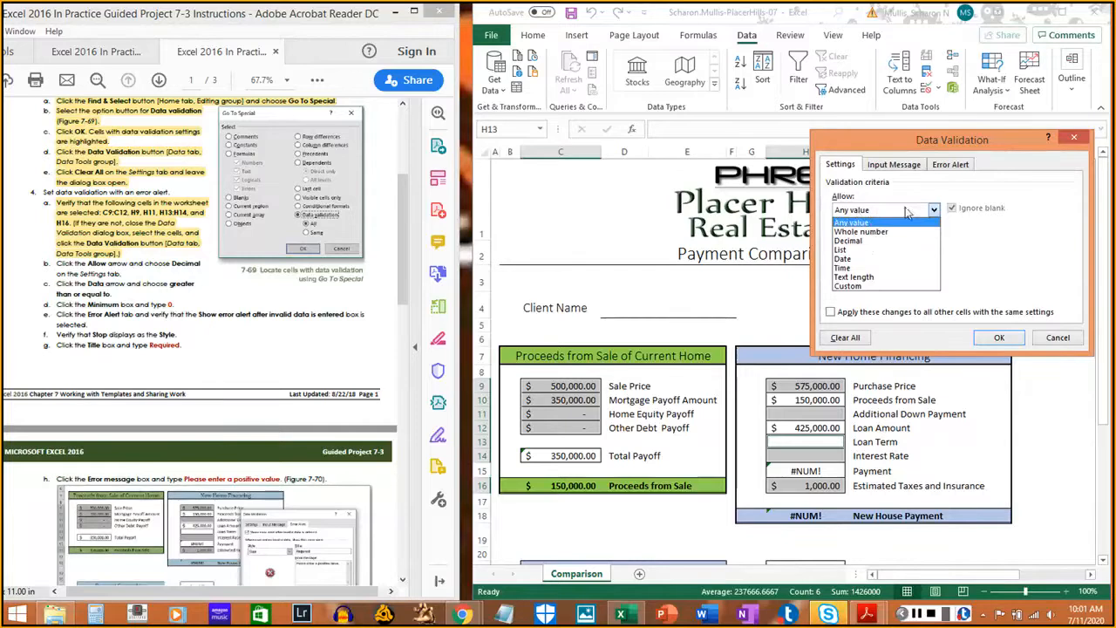
left_click(845, 242)
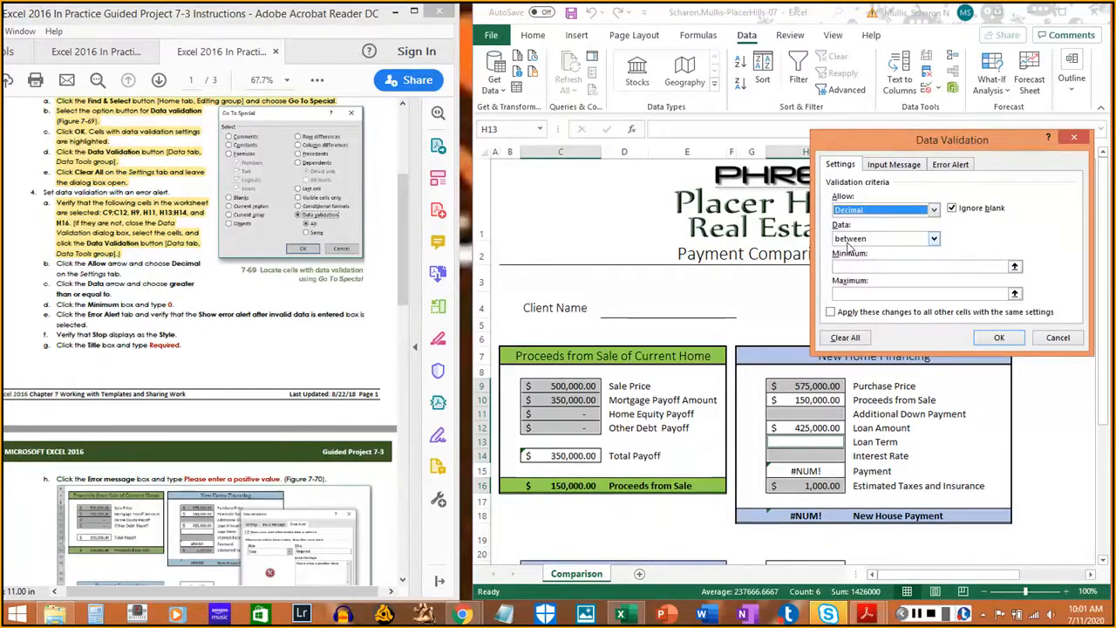
left_click_drag(54, 262, 107, 274)
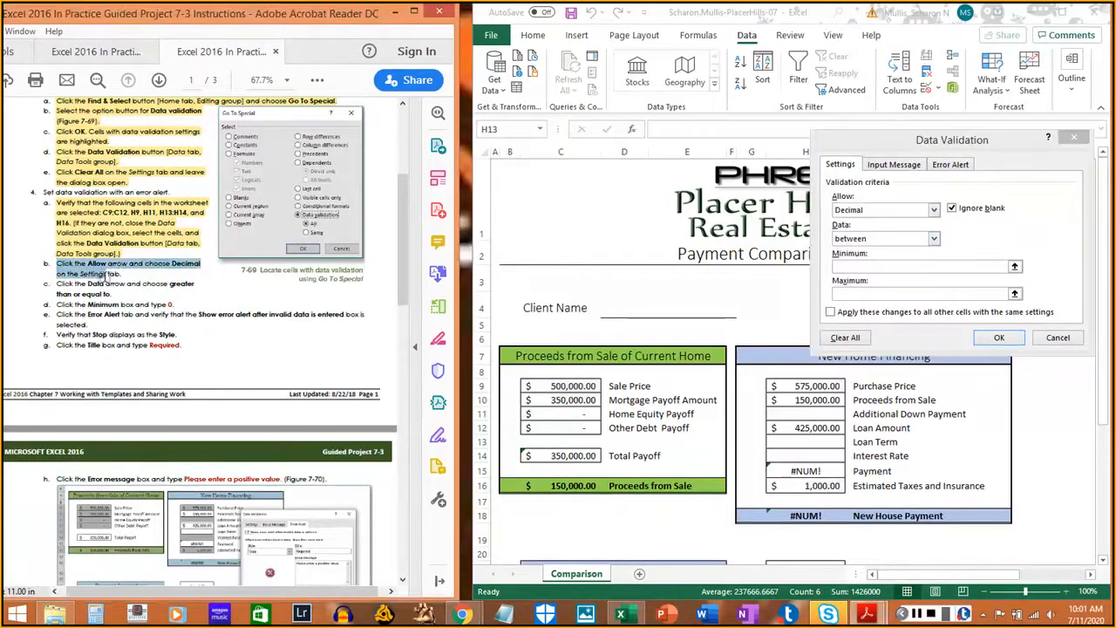
left_click(66, 284)
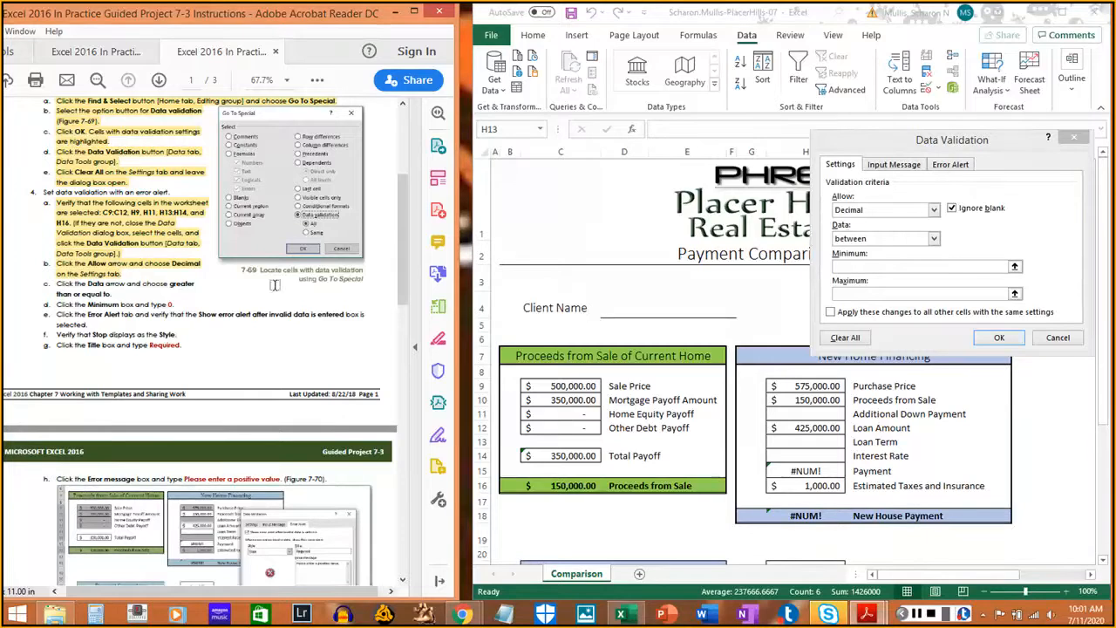
left_click(882, 199)
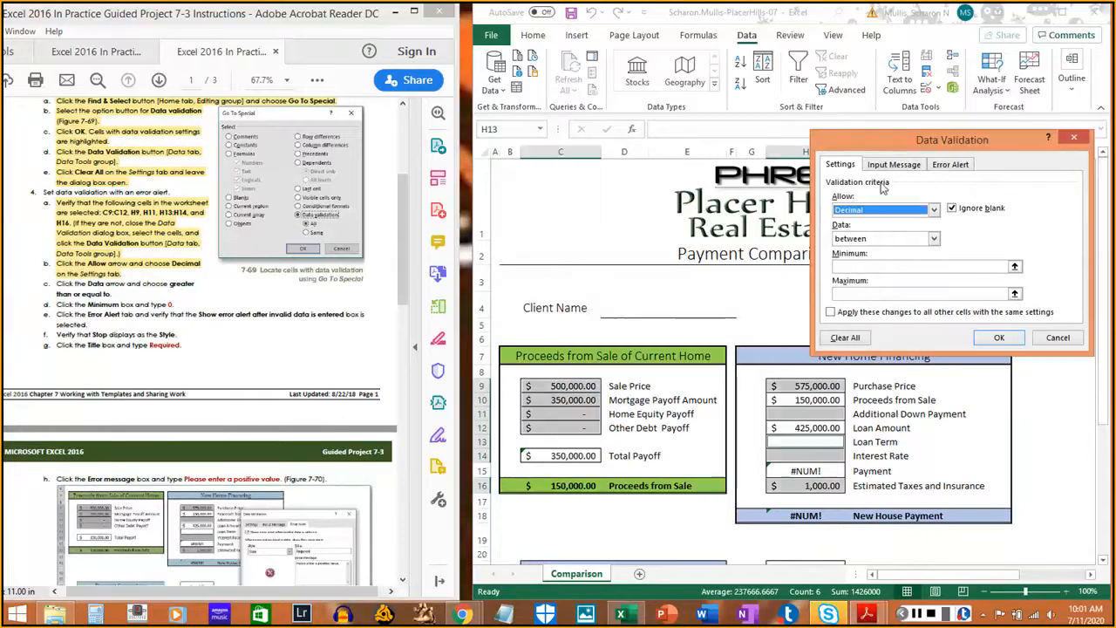
left_click(933, 240)
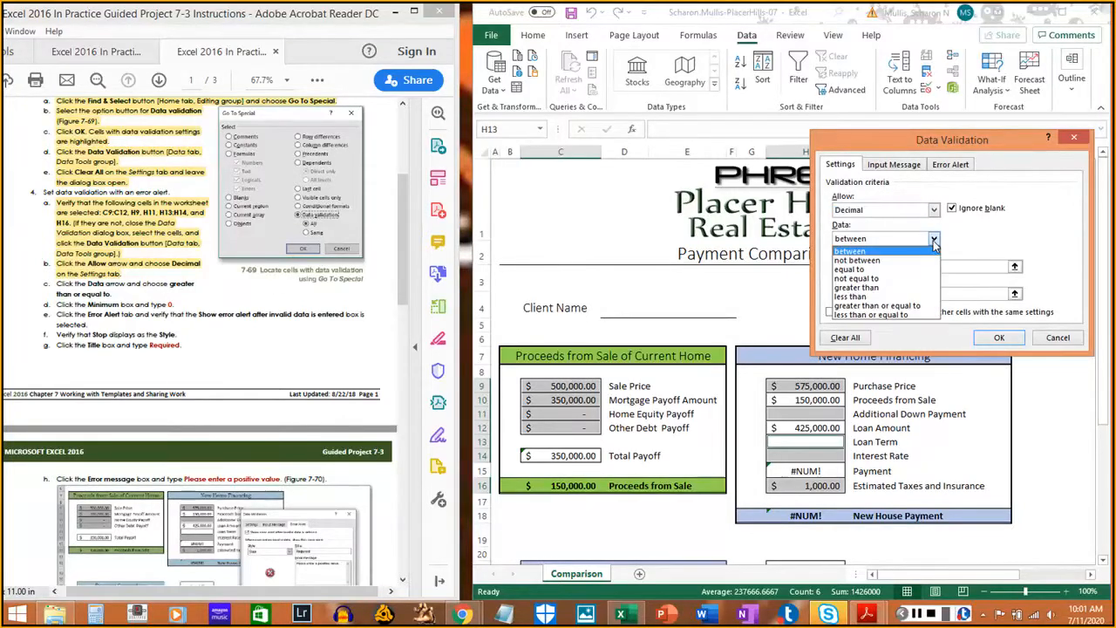
left_click(889, 305)
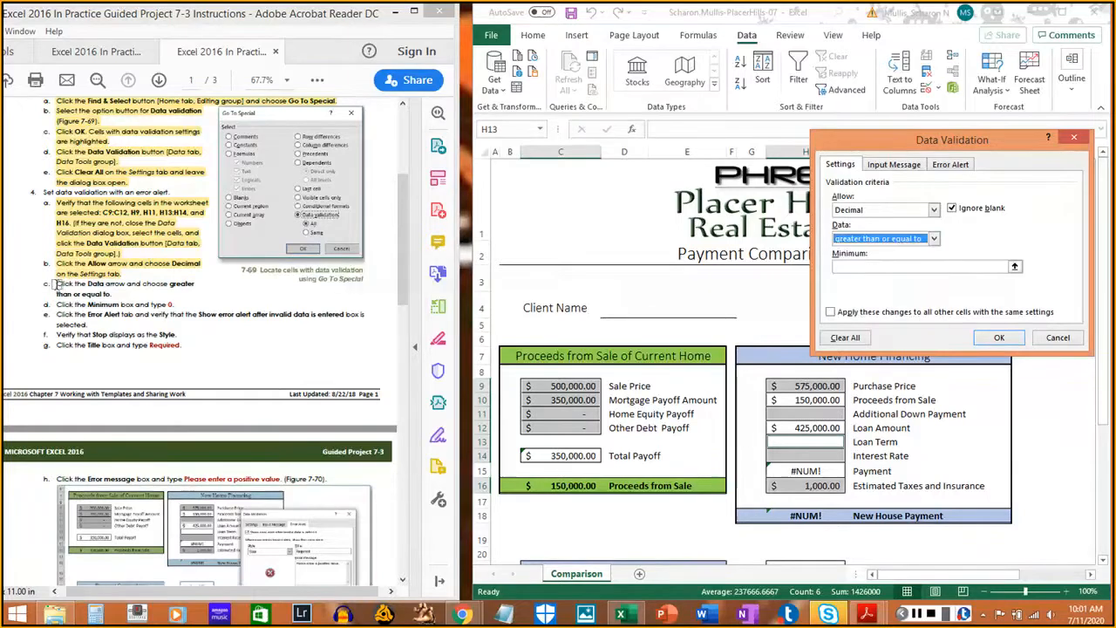
left_click_drag(56, 285, 112, 294)
left_click(112, 295)
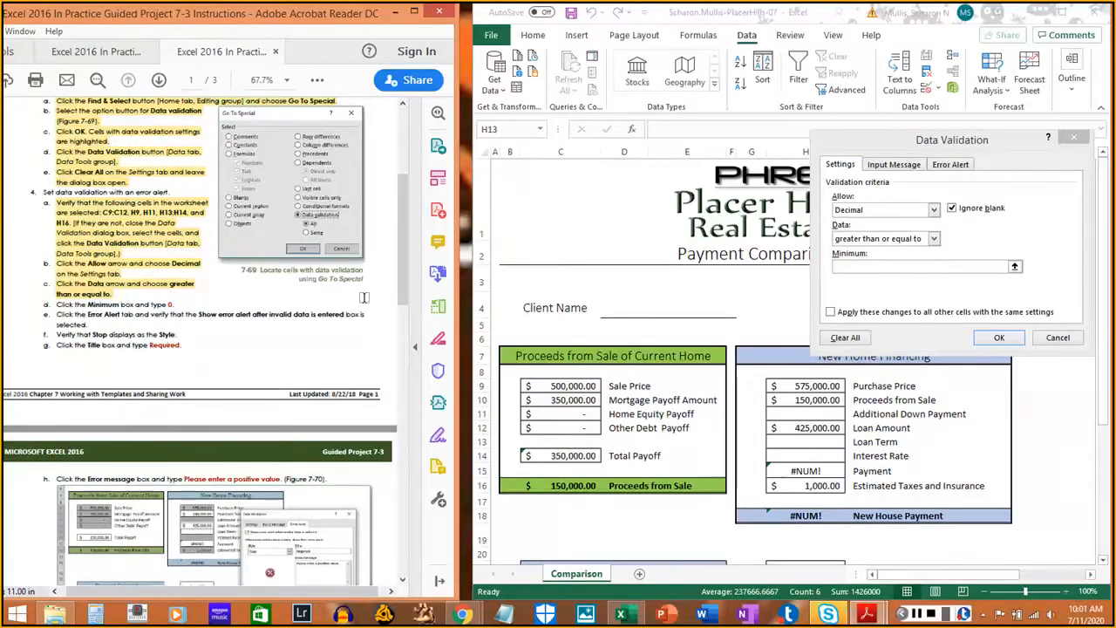
- Enter a minimum value of 0 and highlight the minimum value step
left_click(983, 149)
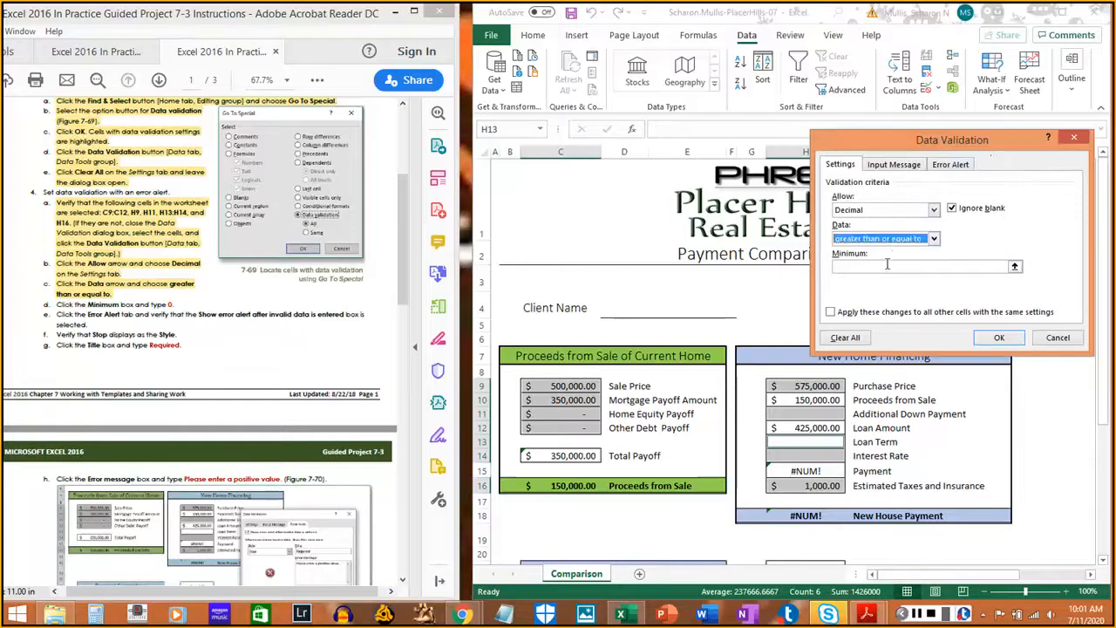
left_click(882, 266)
type("0")
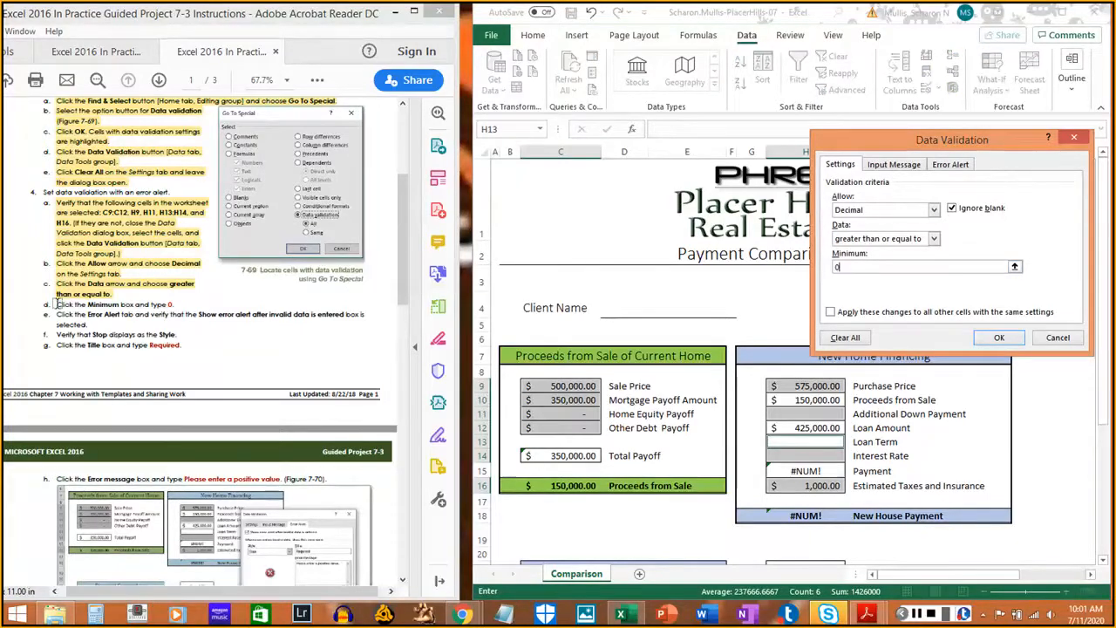
left_click_drag(54, 304, 173, 302)
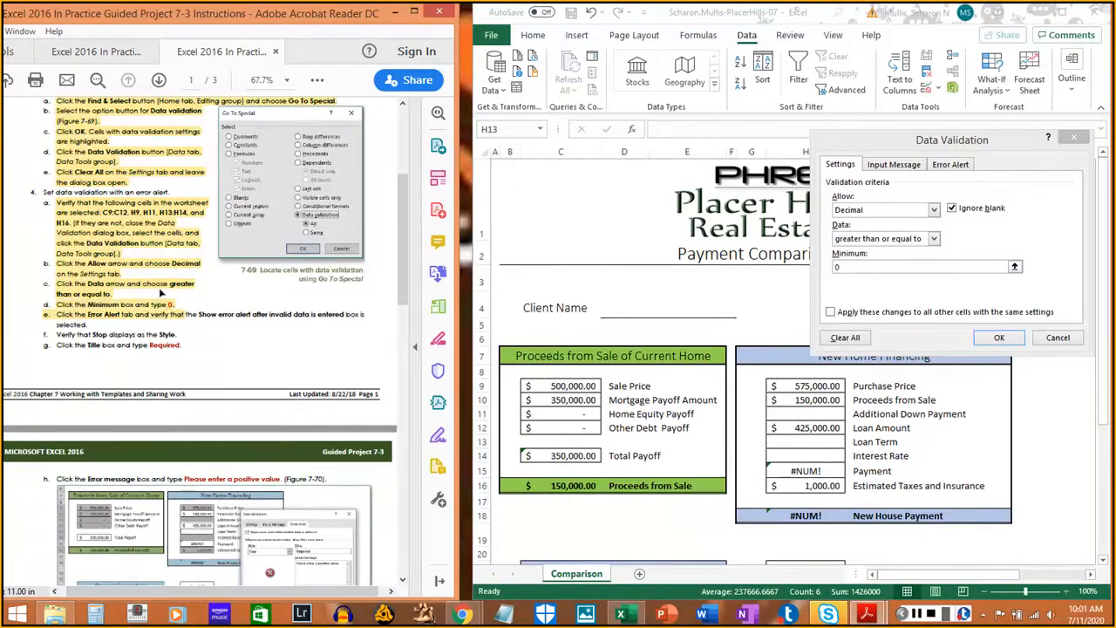
key("ctrl+z")
left_click_drag(54, 303, 174, 304)
left_click(59, 319)
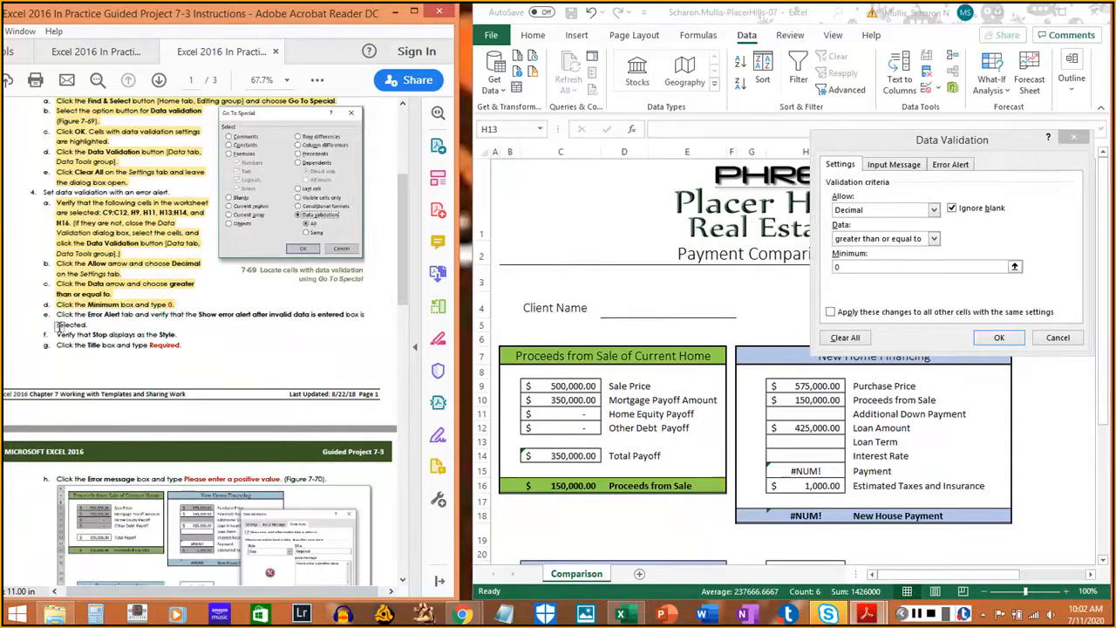
scroll(70, 305, "down", 2)
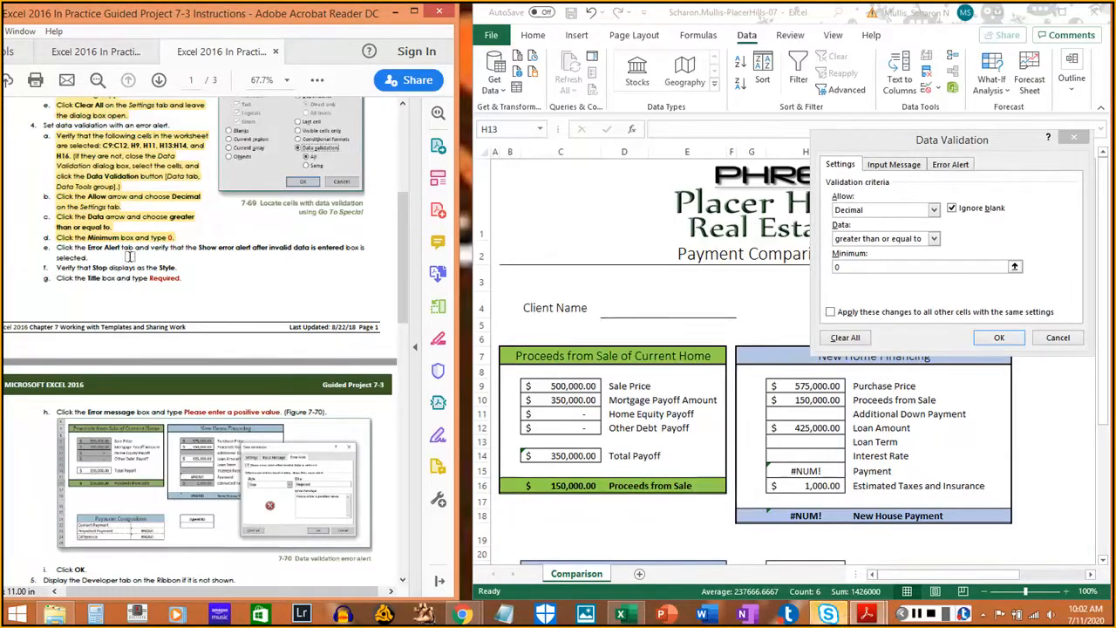
left_click(950, 164)
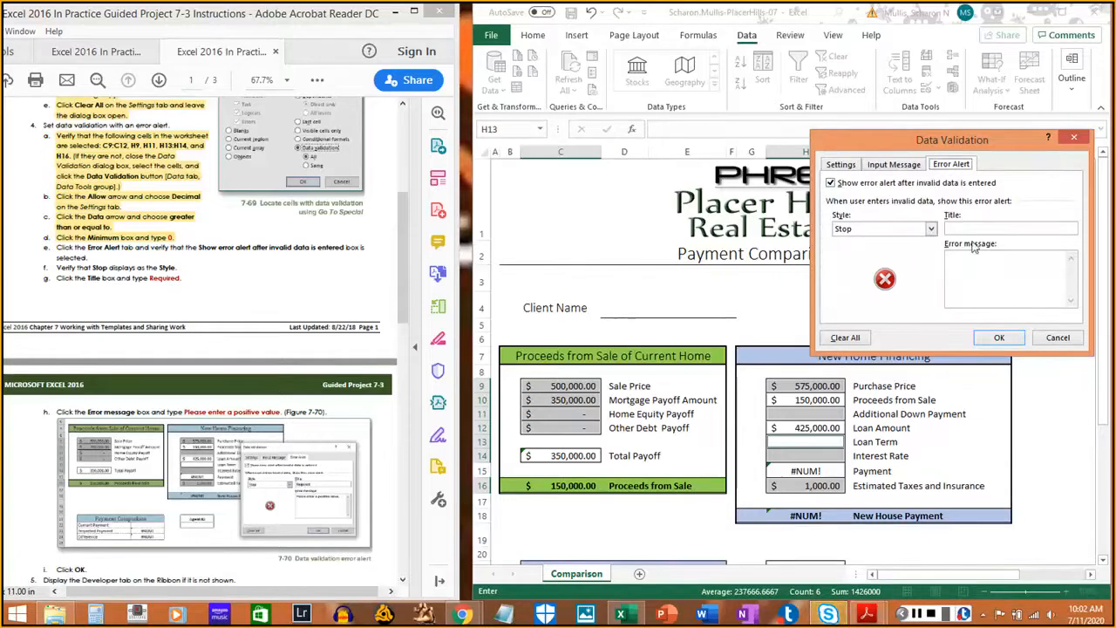
- Keep Stop as the error alert style and highlight that instruction step
left_click(931, 228)
left_click(931, 228)
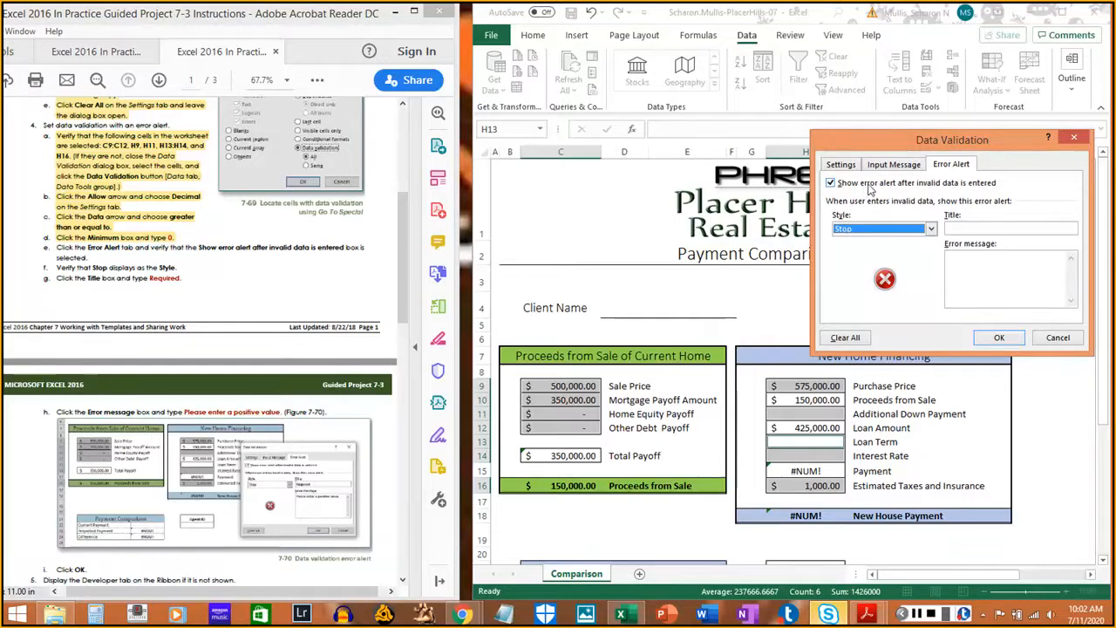
left_click(54, 248)
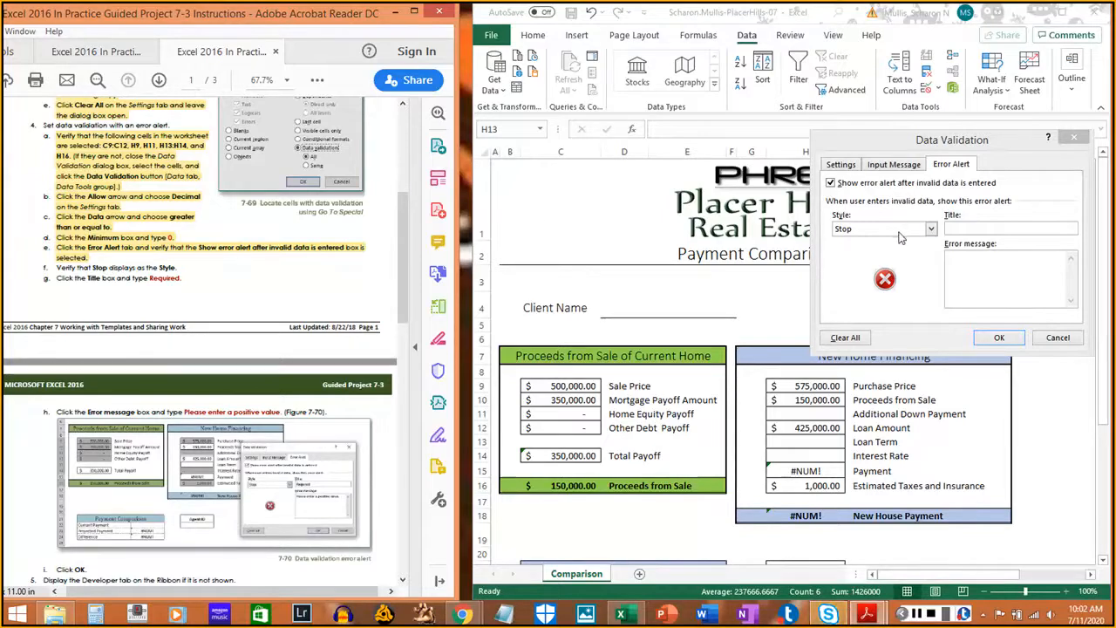
left_click(850, 259)
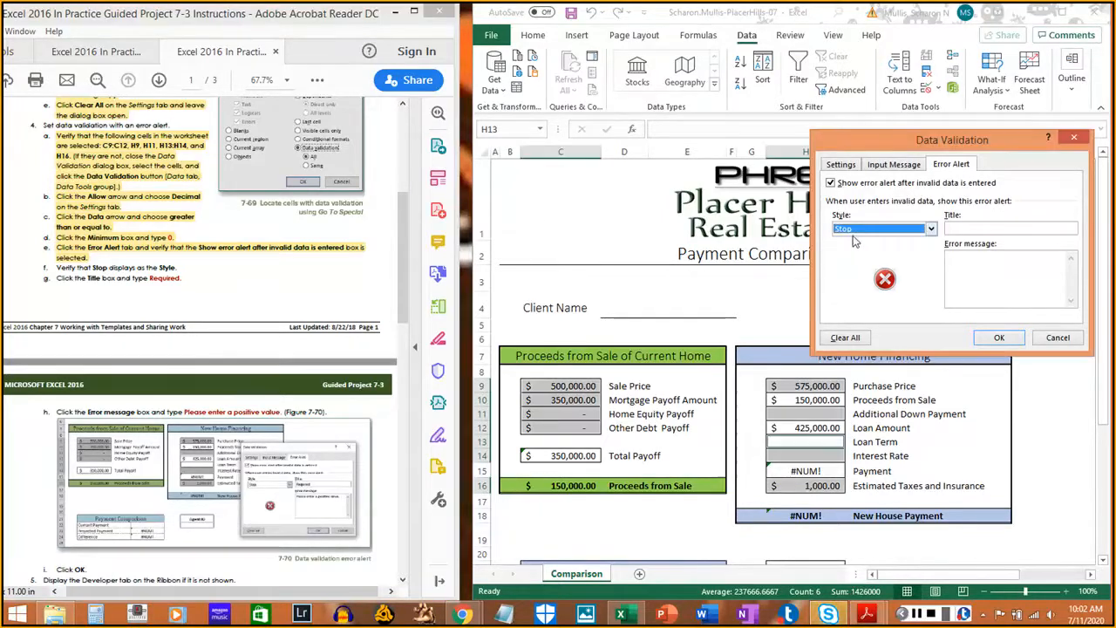
left_click_drag(56, 267, 174, 268)
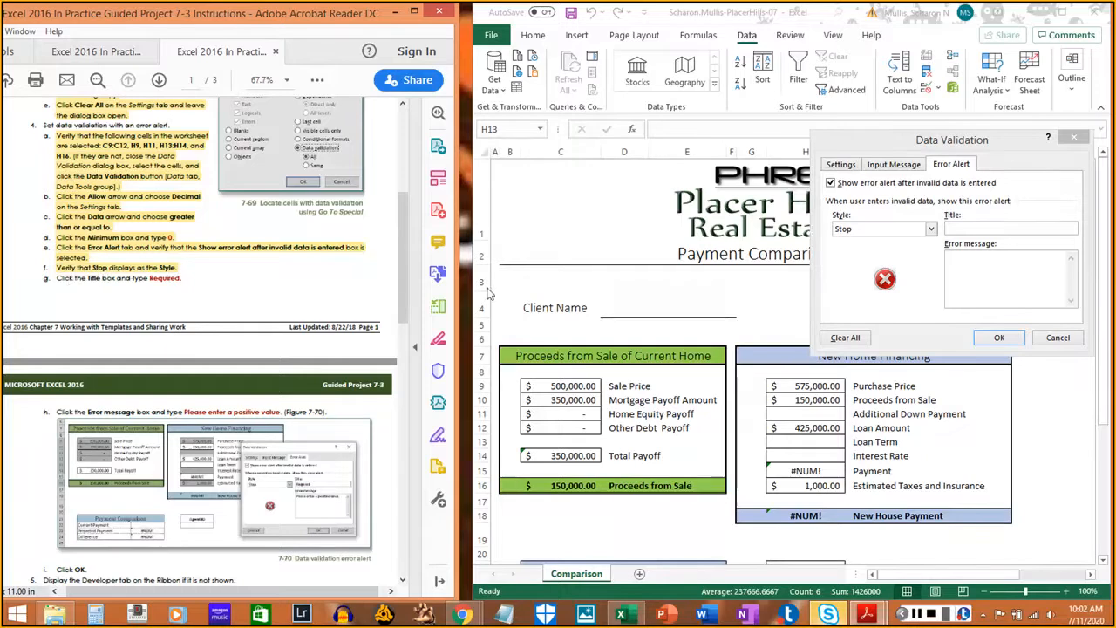
- Enter Required as the error alert title and highlight the title step
left_click(973, 226)
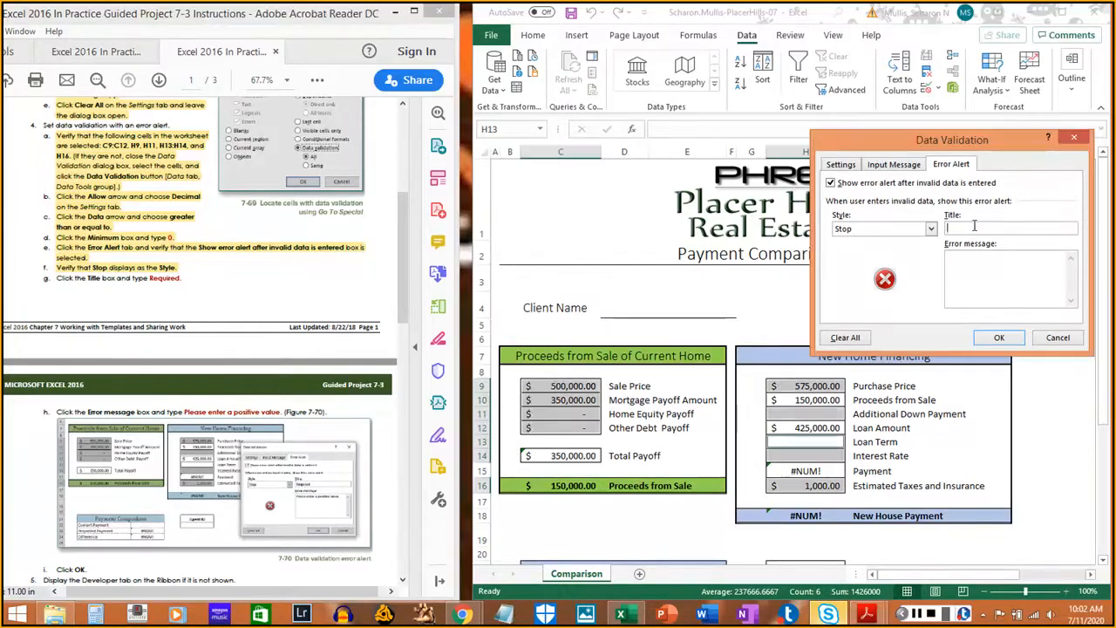
type("Re")
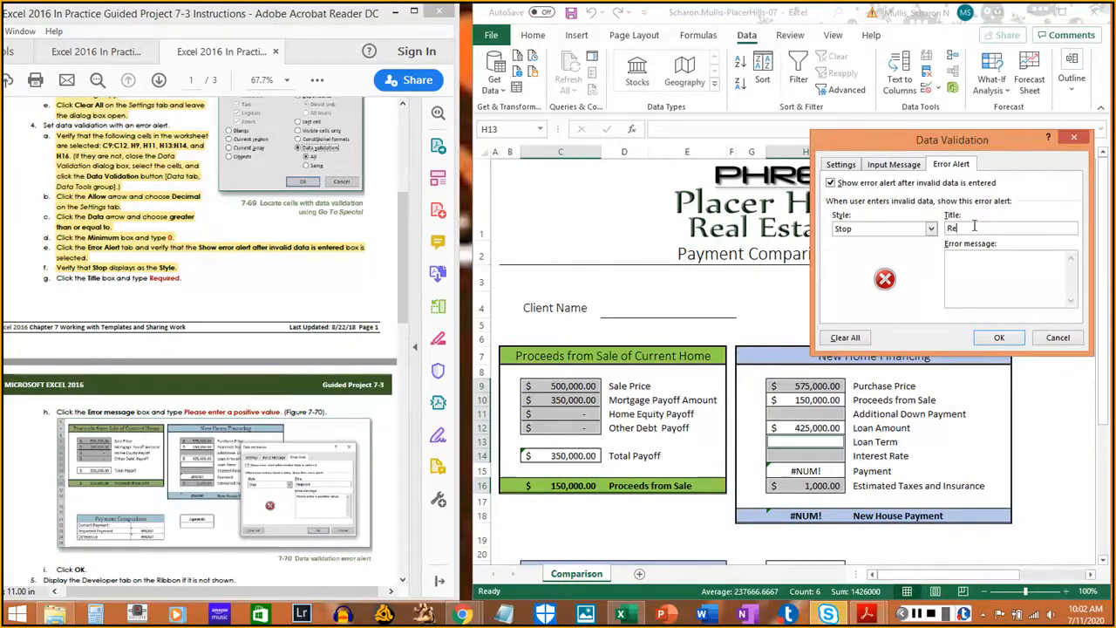
type("quired")
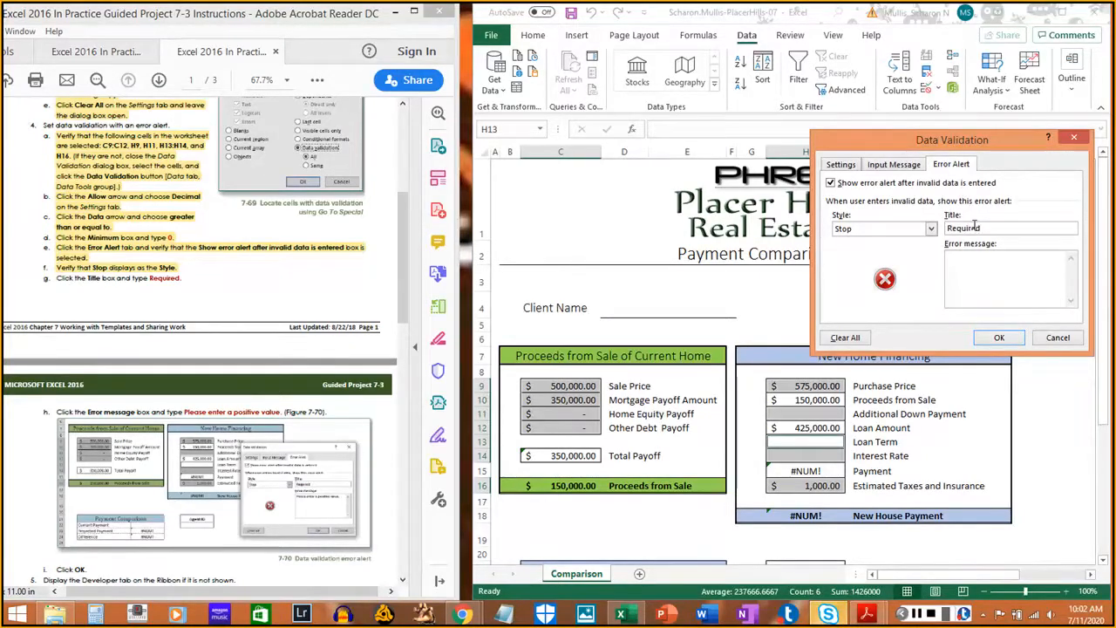
left_click_drag(56, 279, 181, 279)
left_click(160, 297)
scroll(158, 295, "down", 2)
scroll(158, 295, "down", 1)
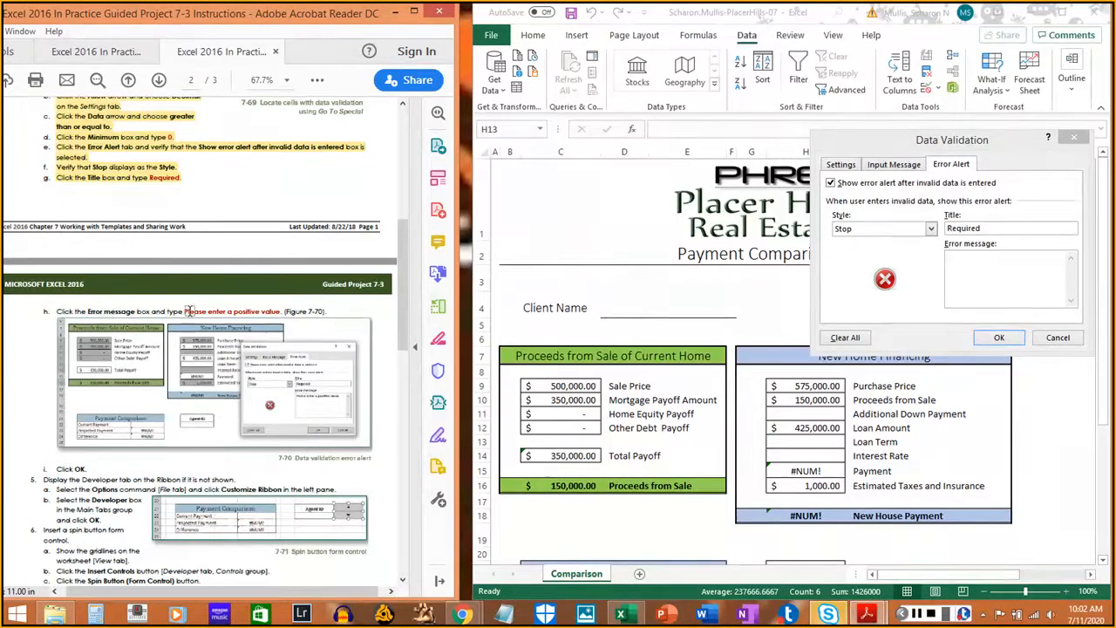
- Enter the error message 'Please enter a positive value.' and mark the message and OK steps
left_click(1009, 277)
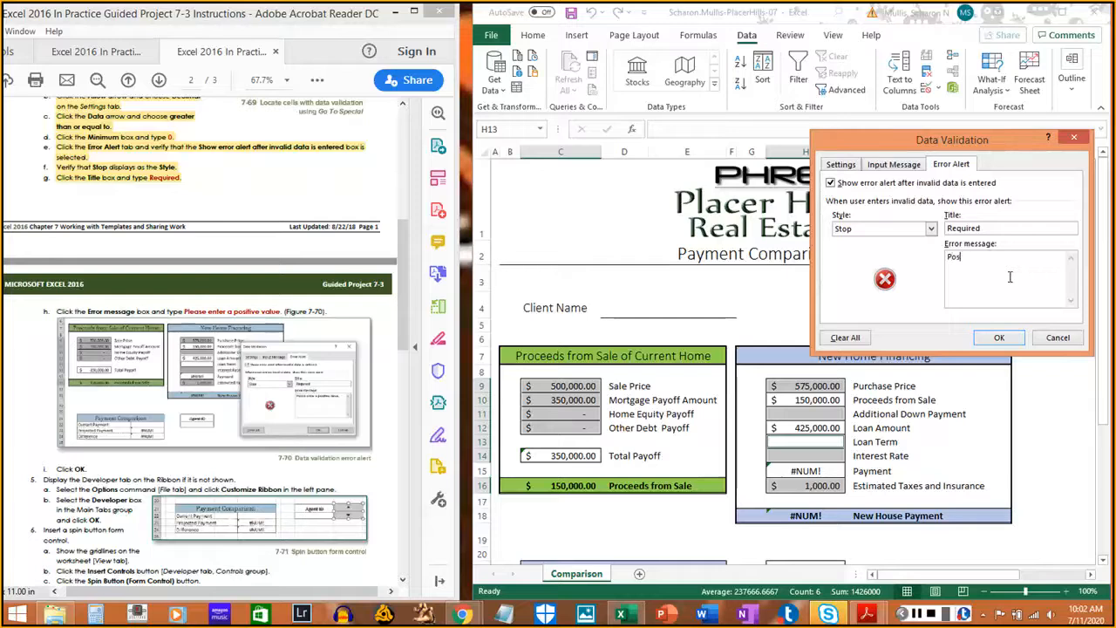
key("BackSpace")
type("Please ")
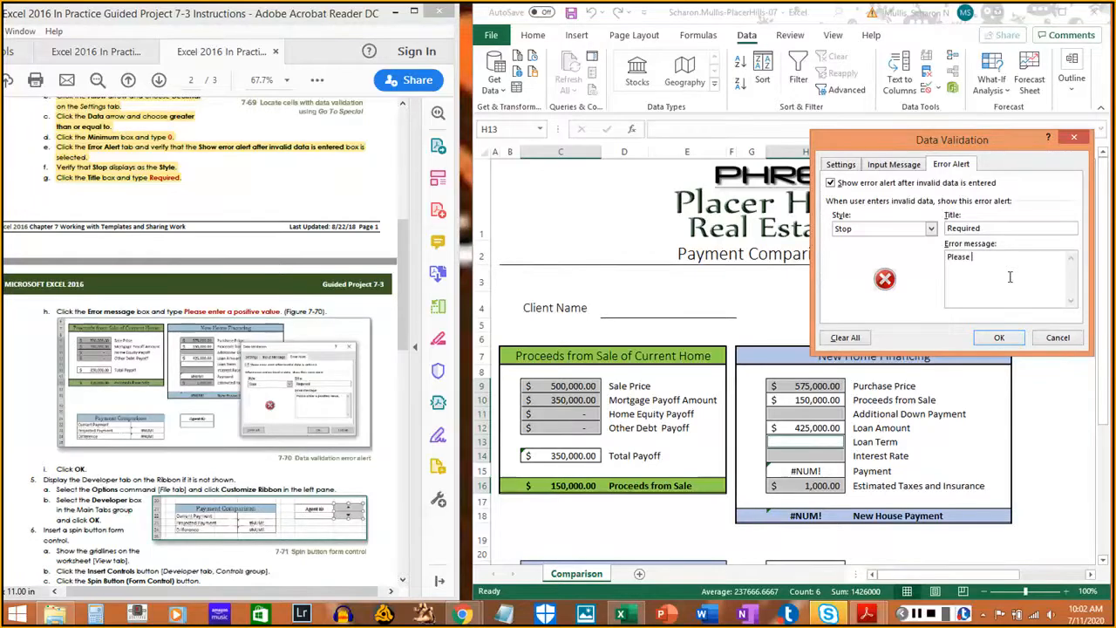
type("enter a positive value.")
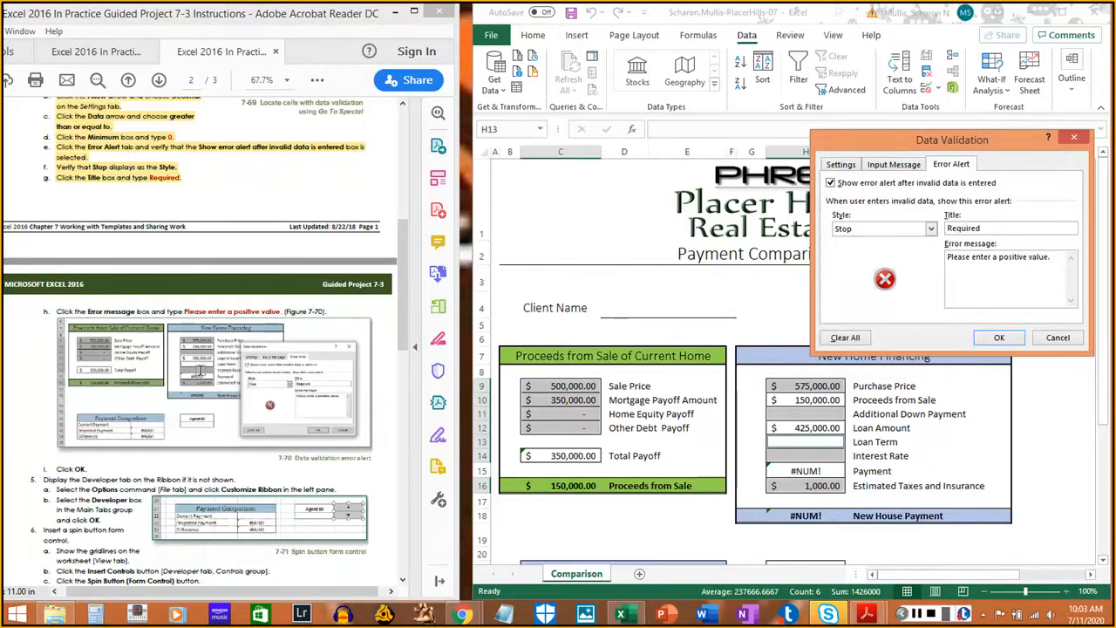
left_click(405, 336)
scroll(405, 335, "down", 2)
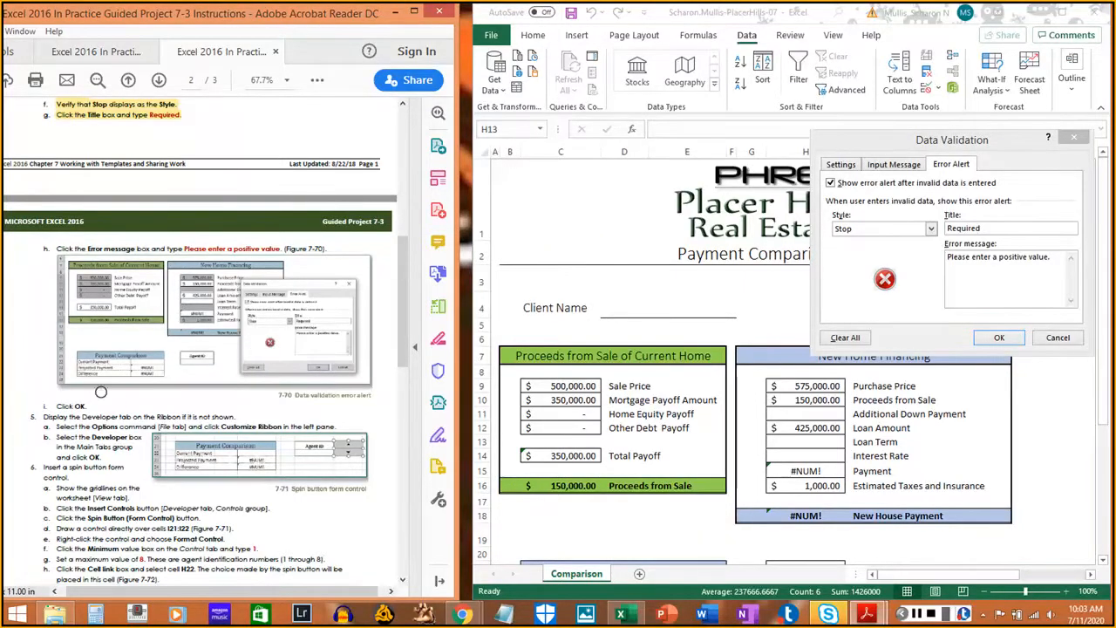
left_click_drag(56, 246, 330, 247)
left_click_drag(52, 405, 87, 406)
left_click(1007, 343)
- Confirm the Data Validation dialog with OK and return to the Comparison worksheet
left_click(1006, 342)
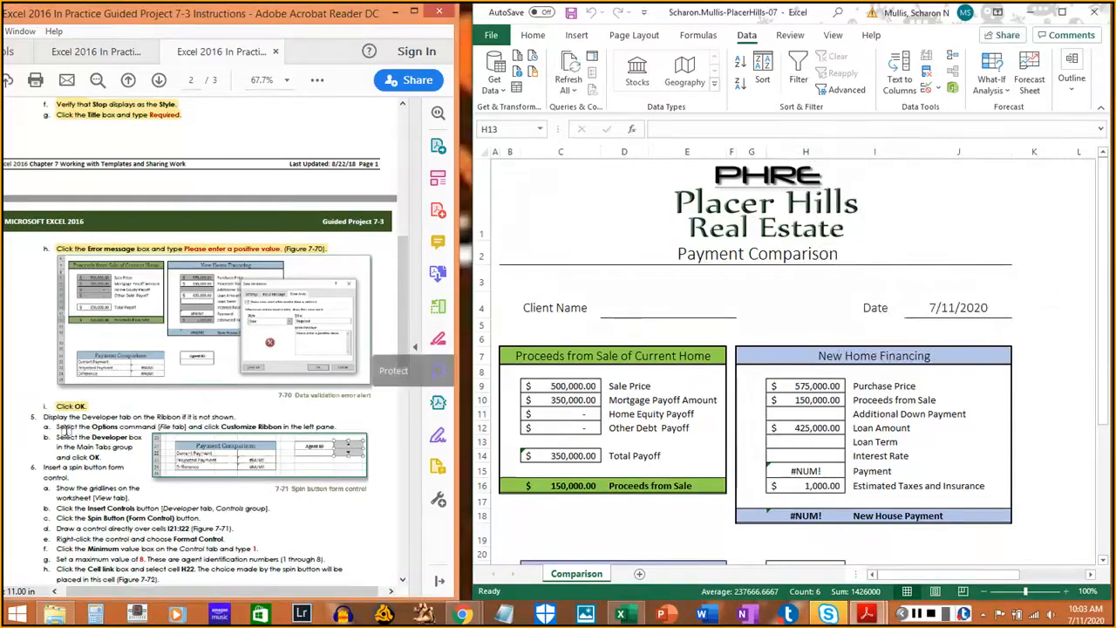
scroll(52, 427, "down", 4)
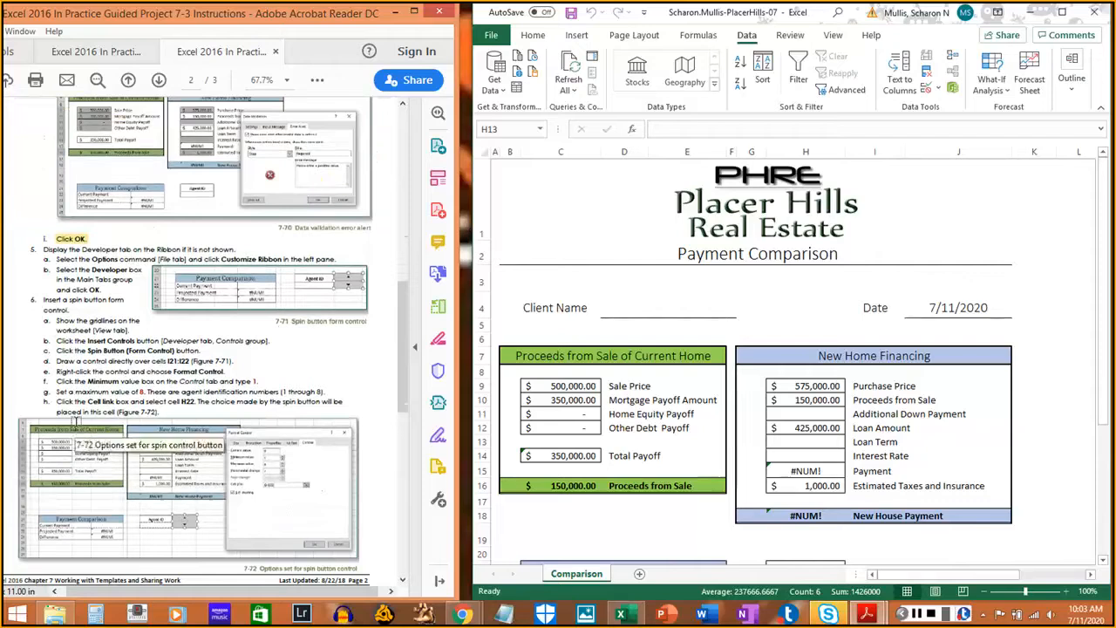
left_click(1103, 75)
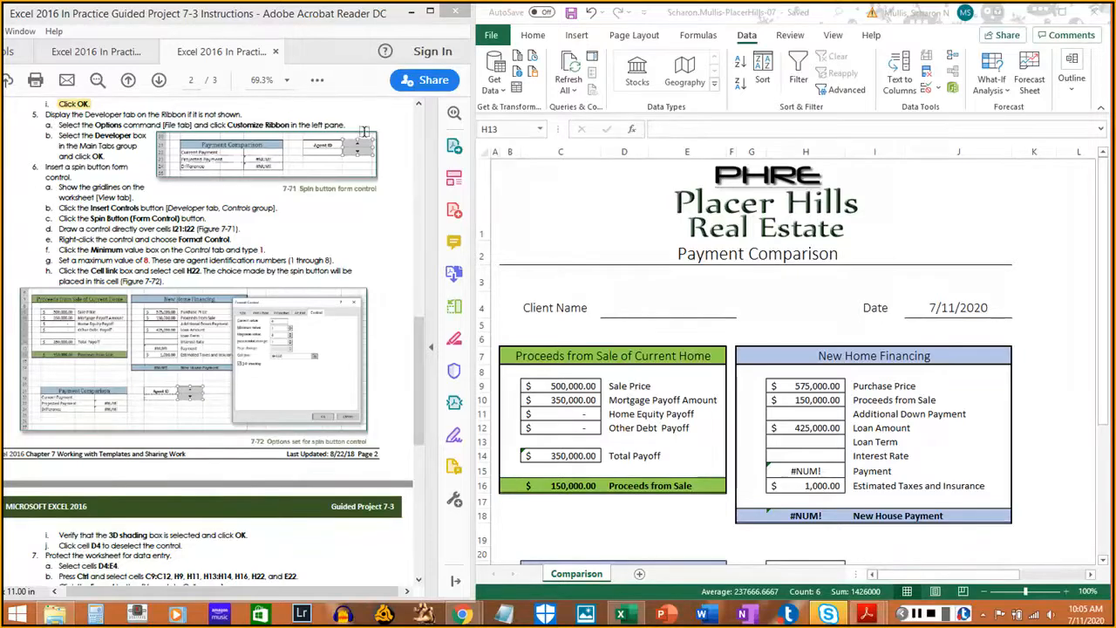
- Check Developer under Main Tabs in Excel Options' Customize Ribbon and apply it
left_click(491, 37)
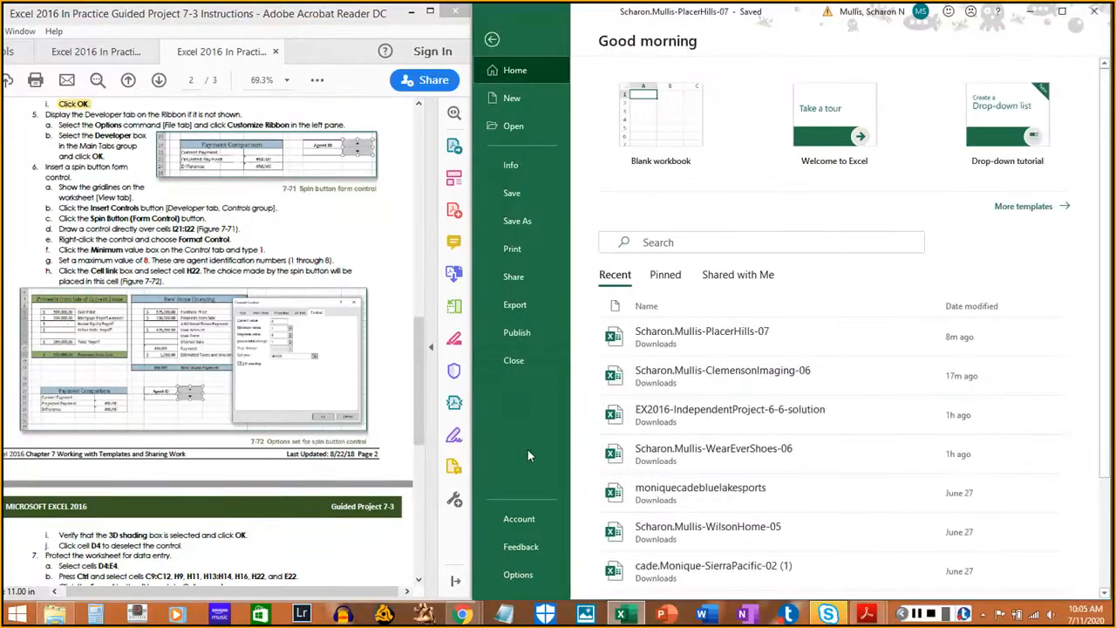
left_click(521, 576)
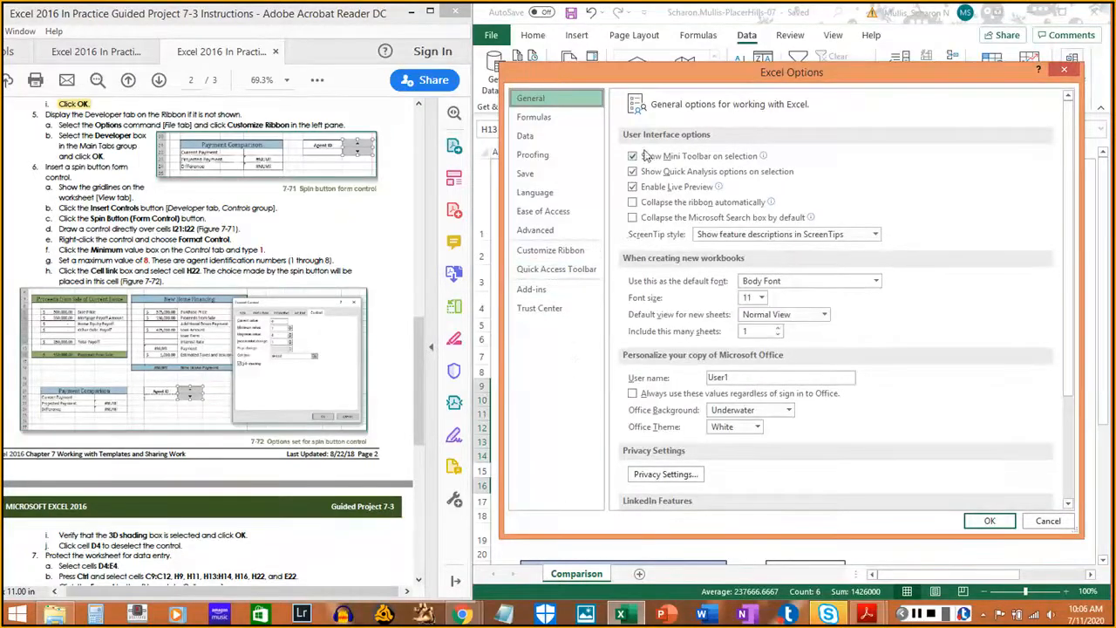
left_click(575, 251)
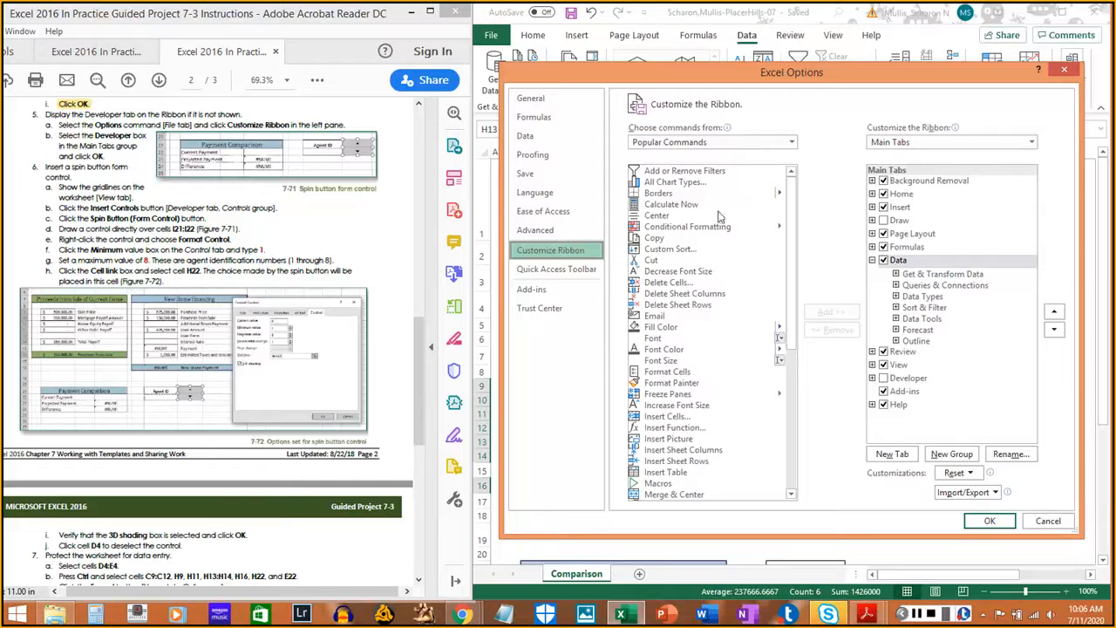
left_click(883, 378)
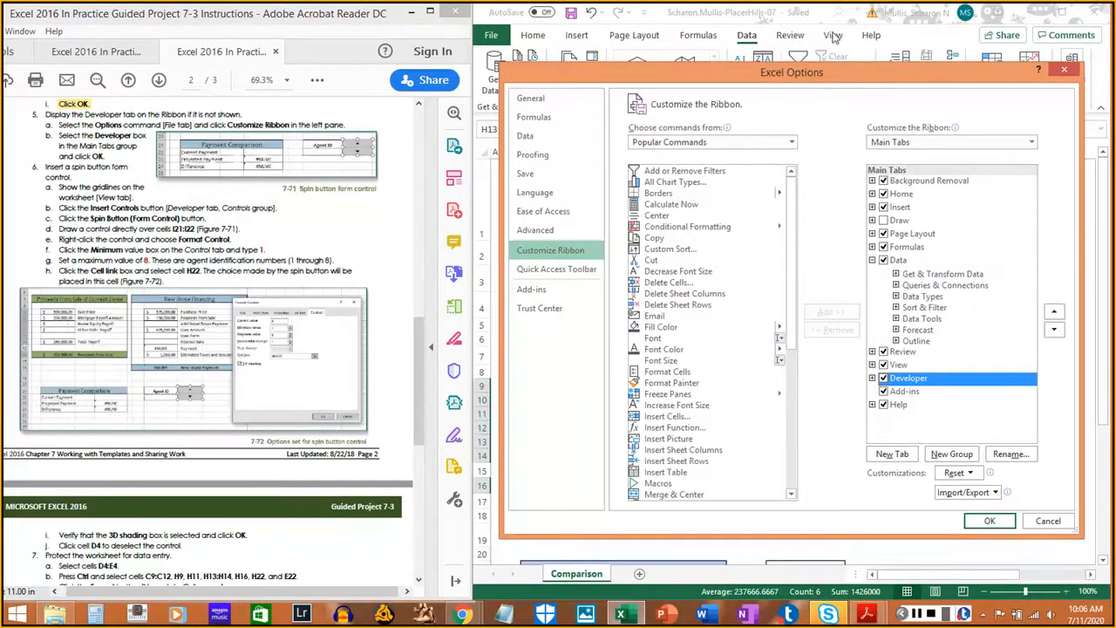
left_click_drag(830, 90, 826, 122)
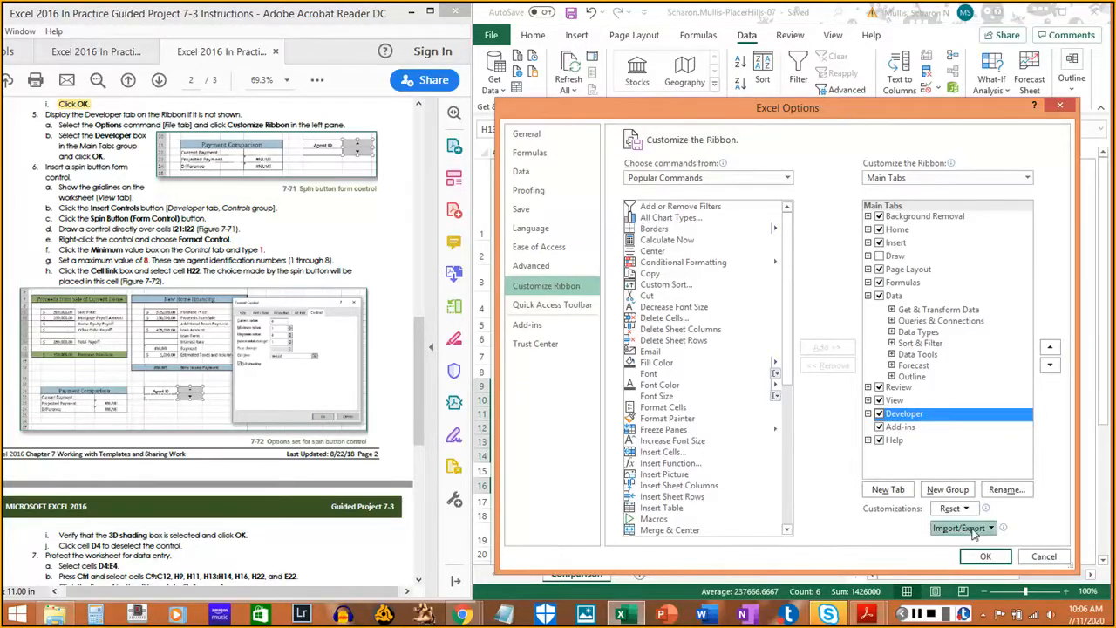
left_click(985, 556)
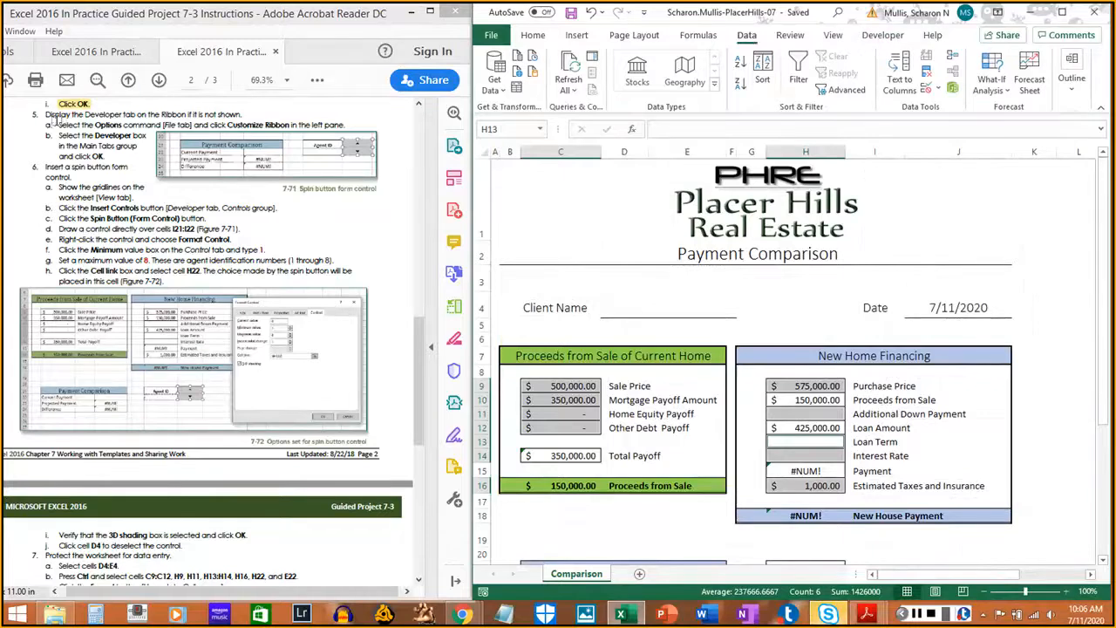
- Highlight the Excel Options and Developer steps in the instructions
left_click_drag(58, 124, 340, 125)
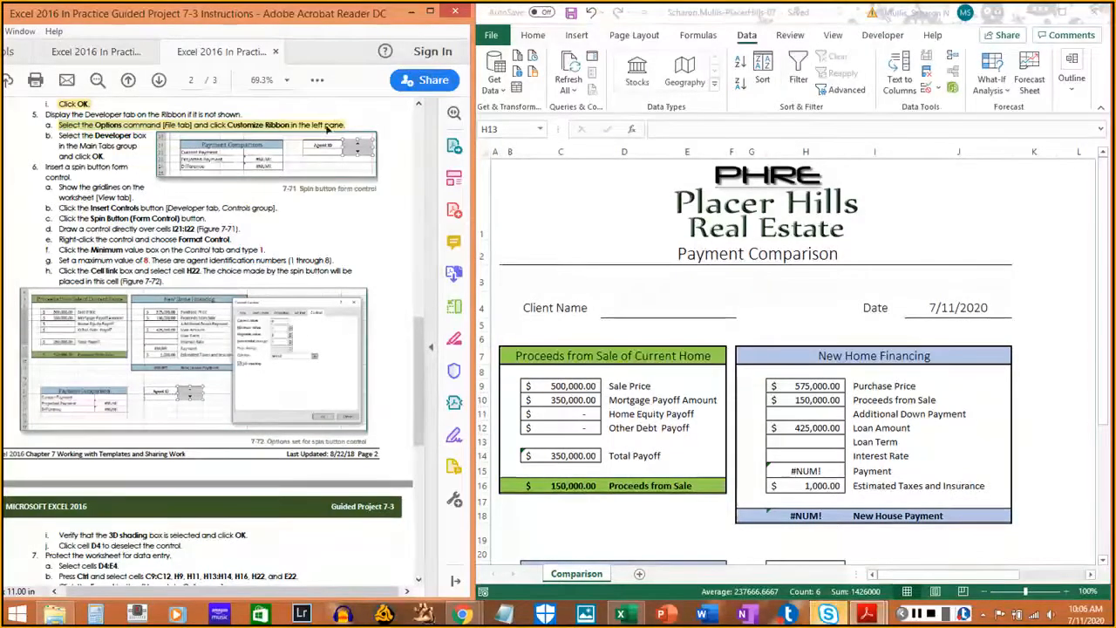
left_click_drag(58, 135, 102, 157)
scroll(75, 165, "down", 2)
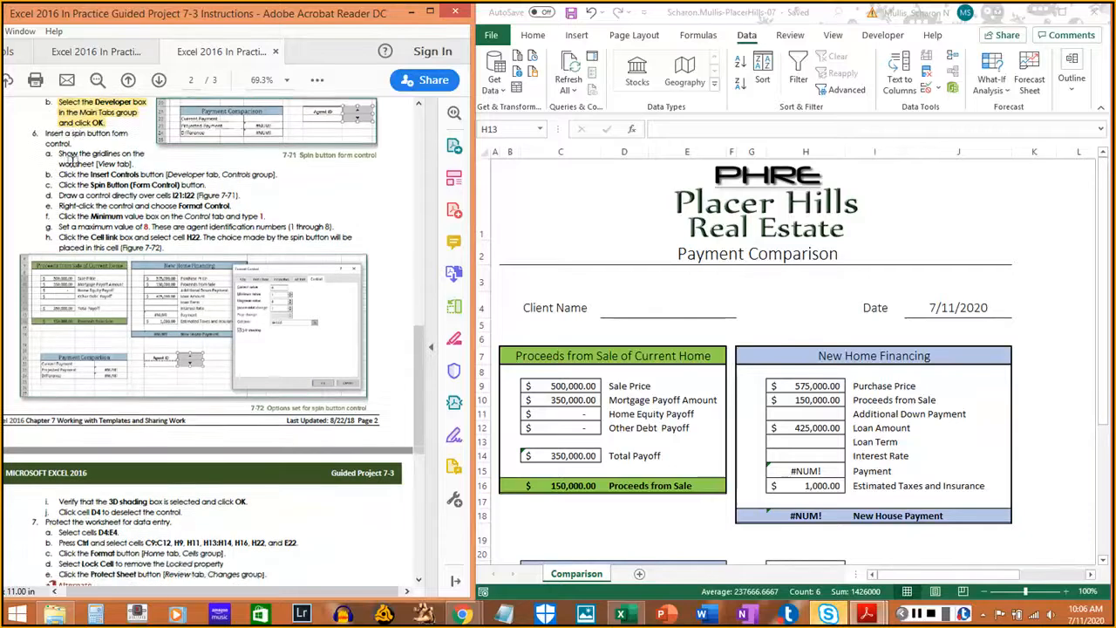
scroll(65, 159, "up", 1)
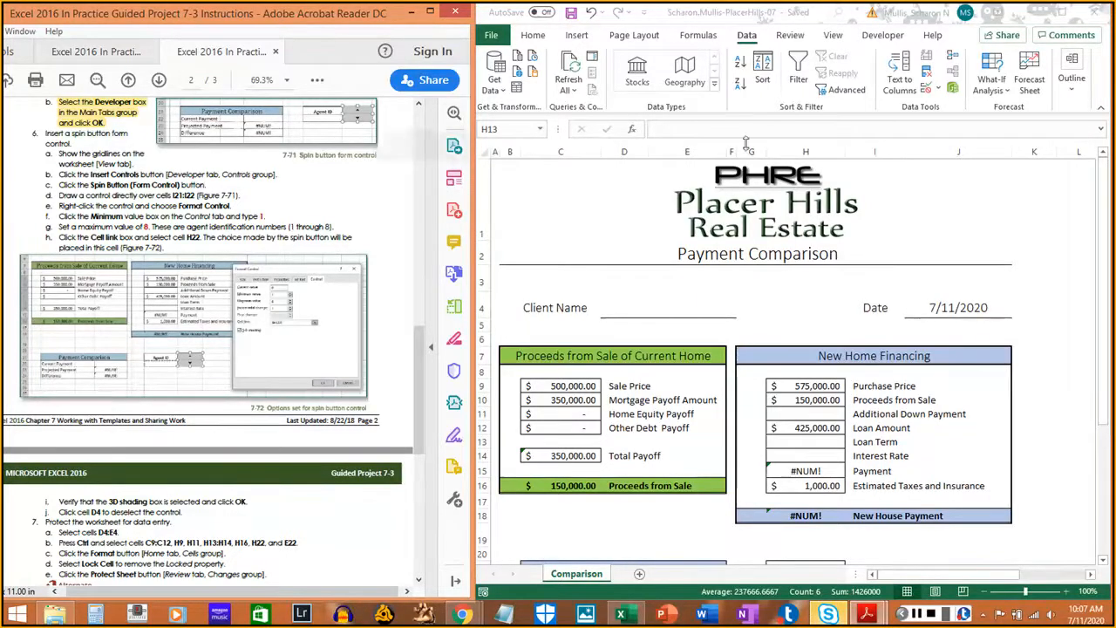
- Turn on worksheet gridlines, highlight step 6a, and show the Developer tab commands
left_click(834, 36)
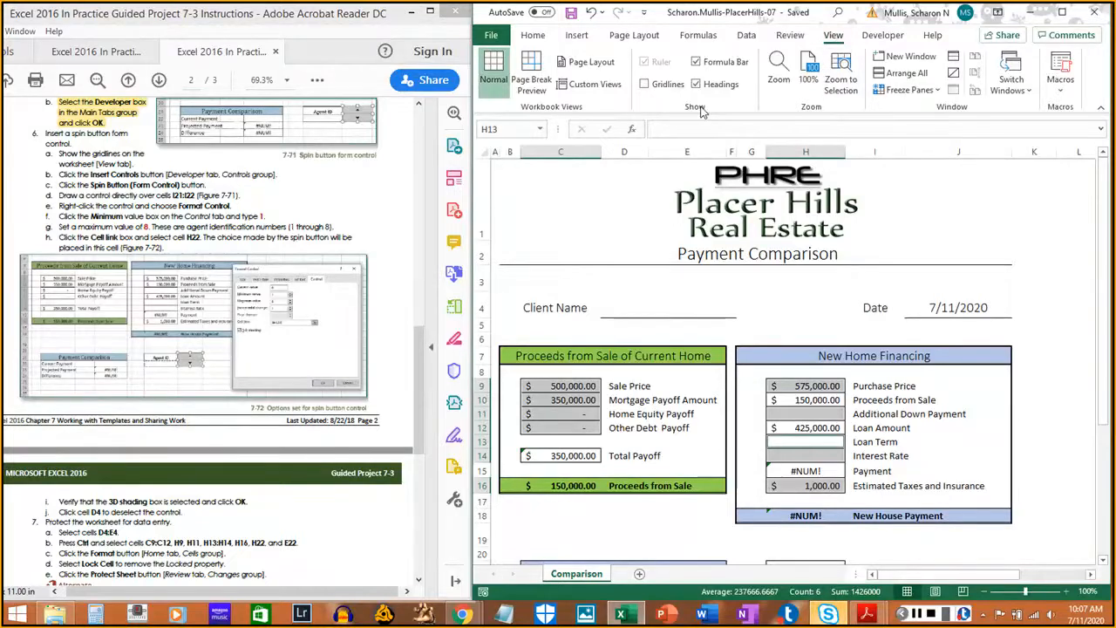
left_click(646, 88)
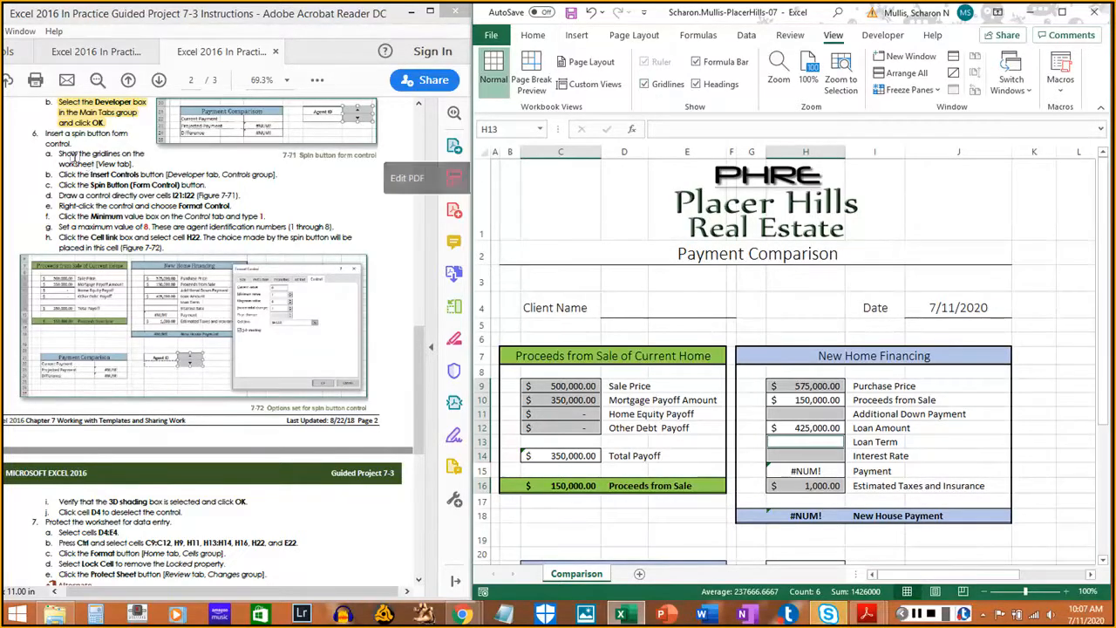
left_click_drag(59, 154, 126, 158)
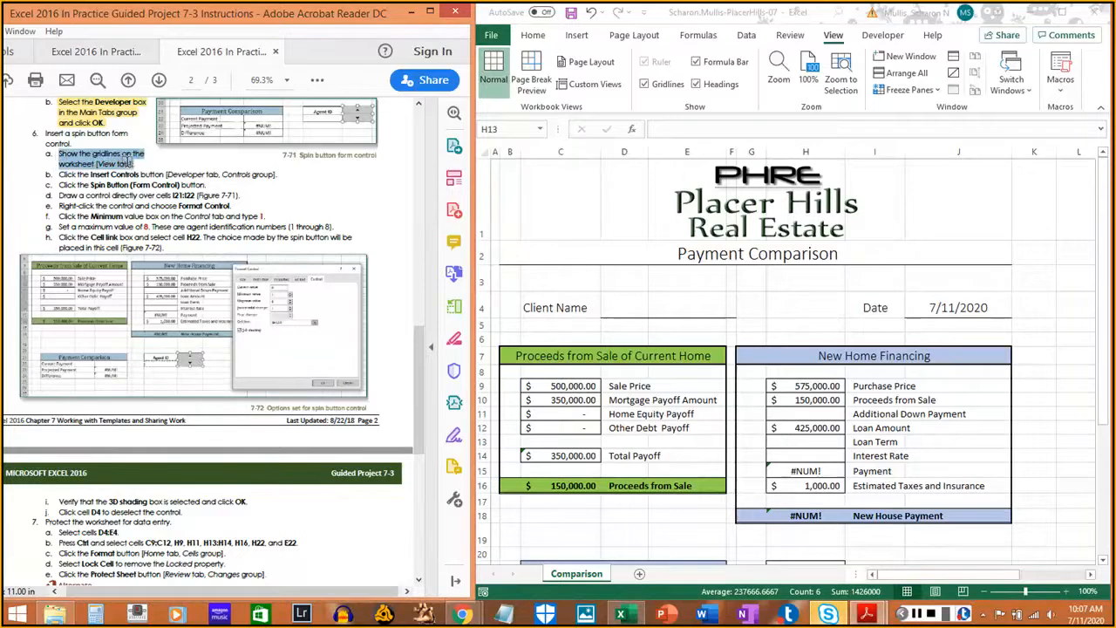
right_click(129, 162)
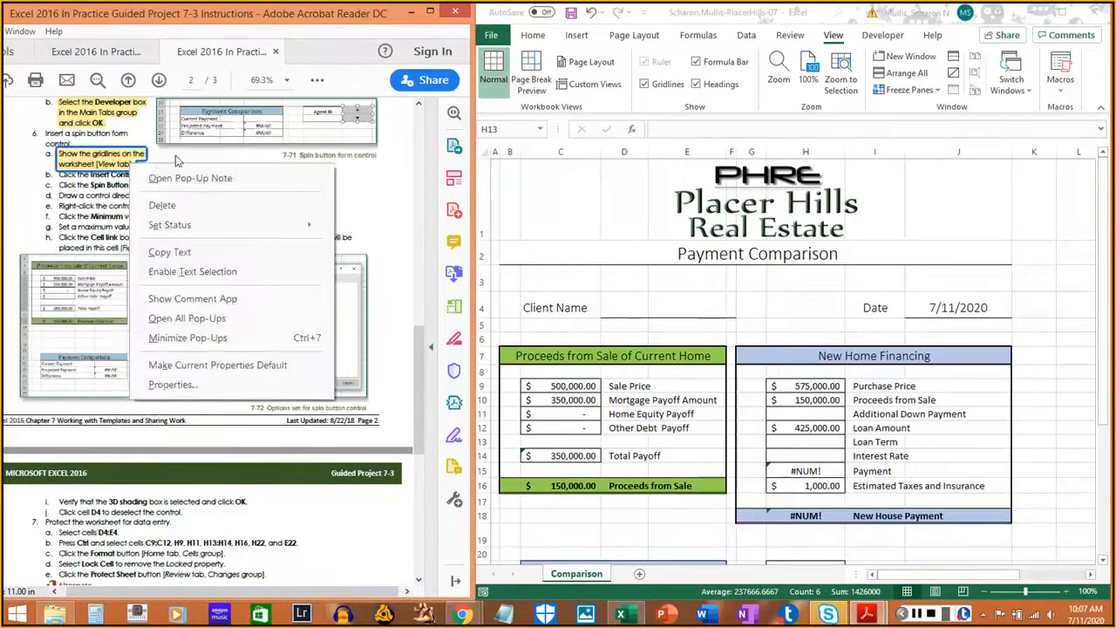
left_click(179, 161)
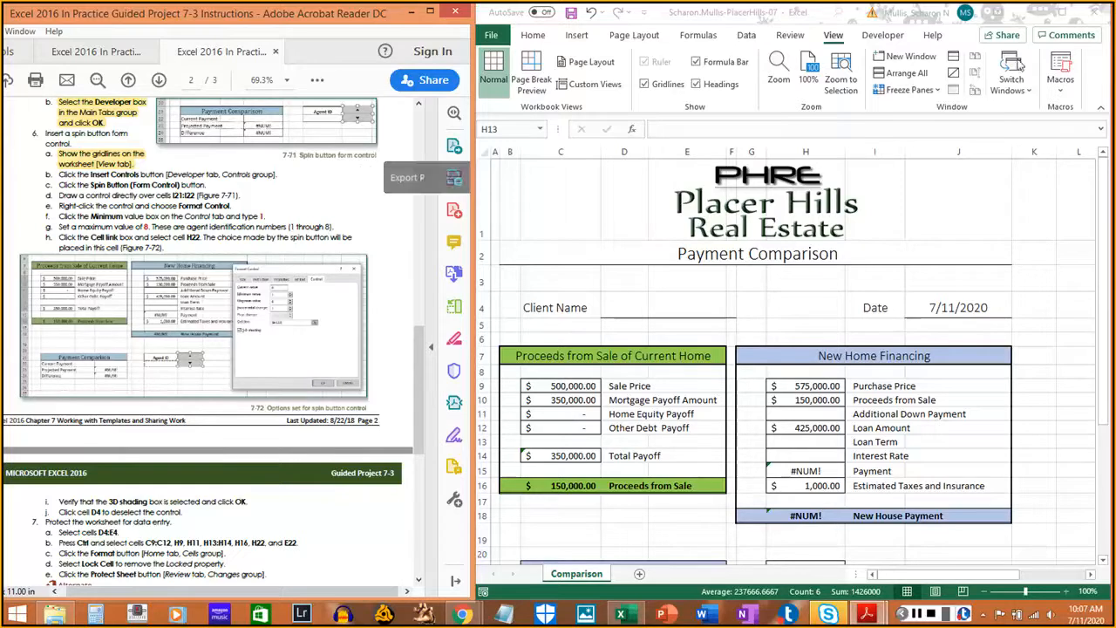
left_click(888, 35)
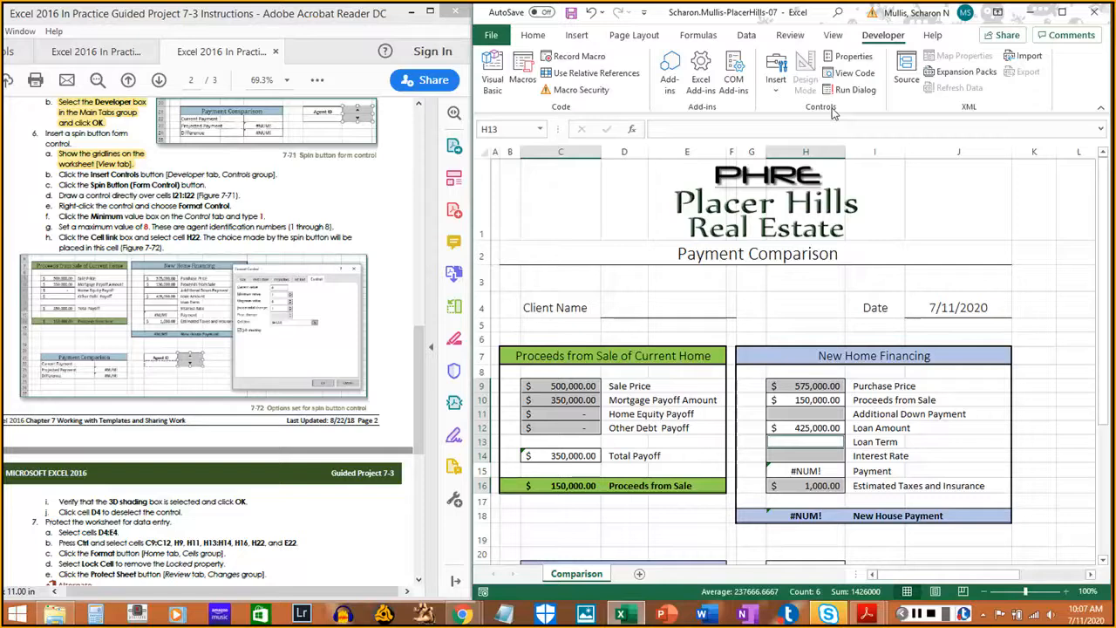
- Draw a Spin Button form control over cells I21:I22 beside Agent ID
left_click(915, 615)
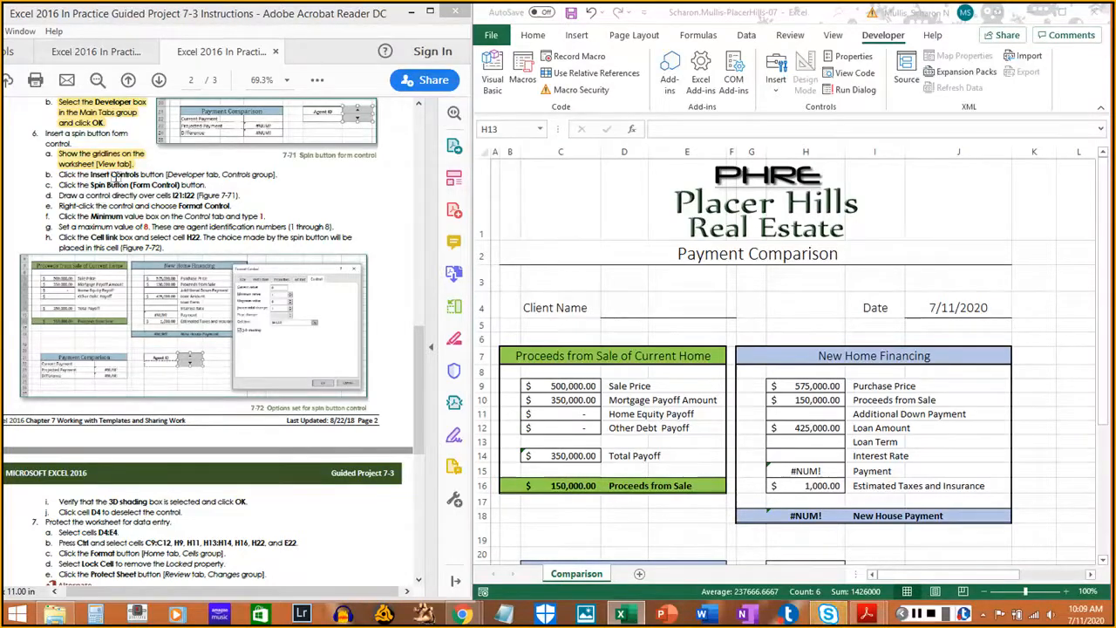
left_click(778, 87)
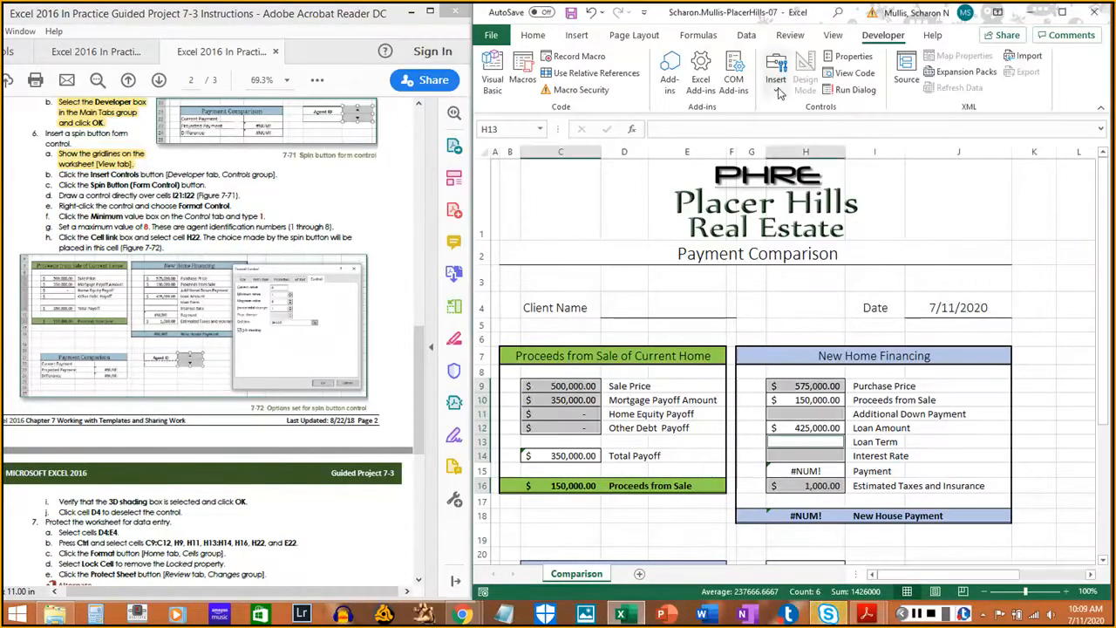
left_click(779, 87)
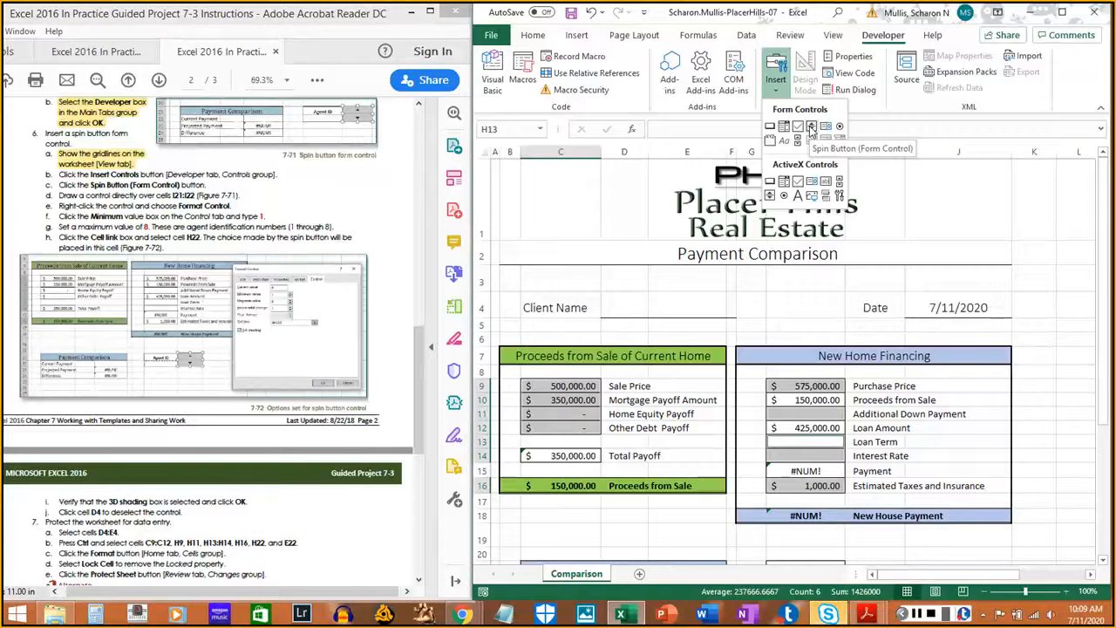
left_click(810, 128)
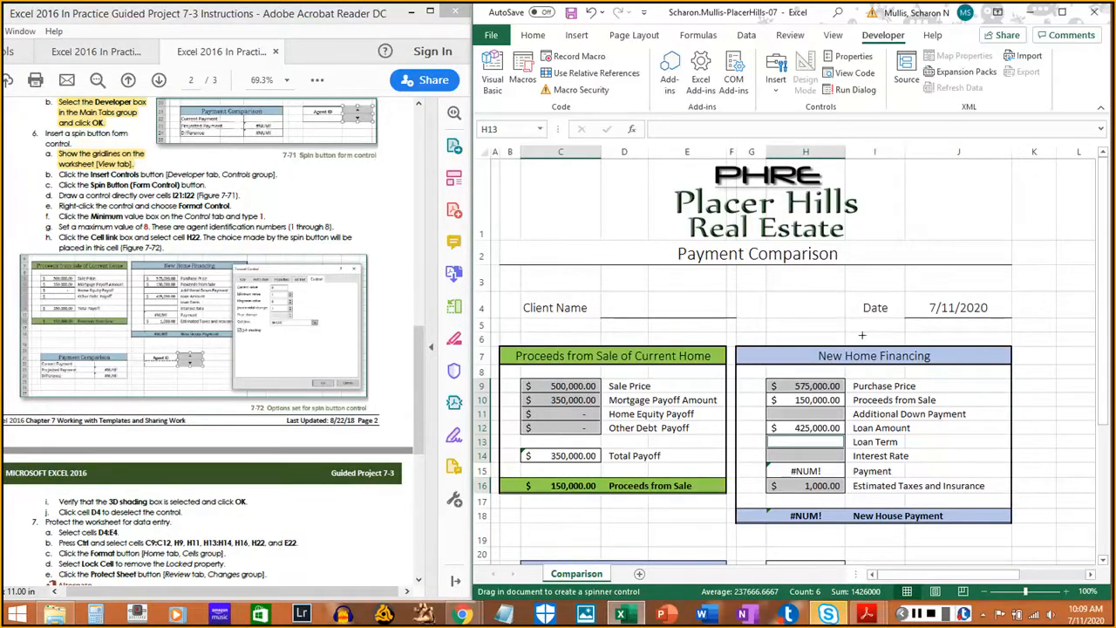
scroll(862, 335, "down", 3)
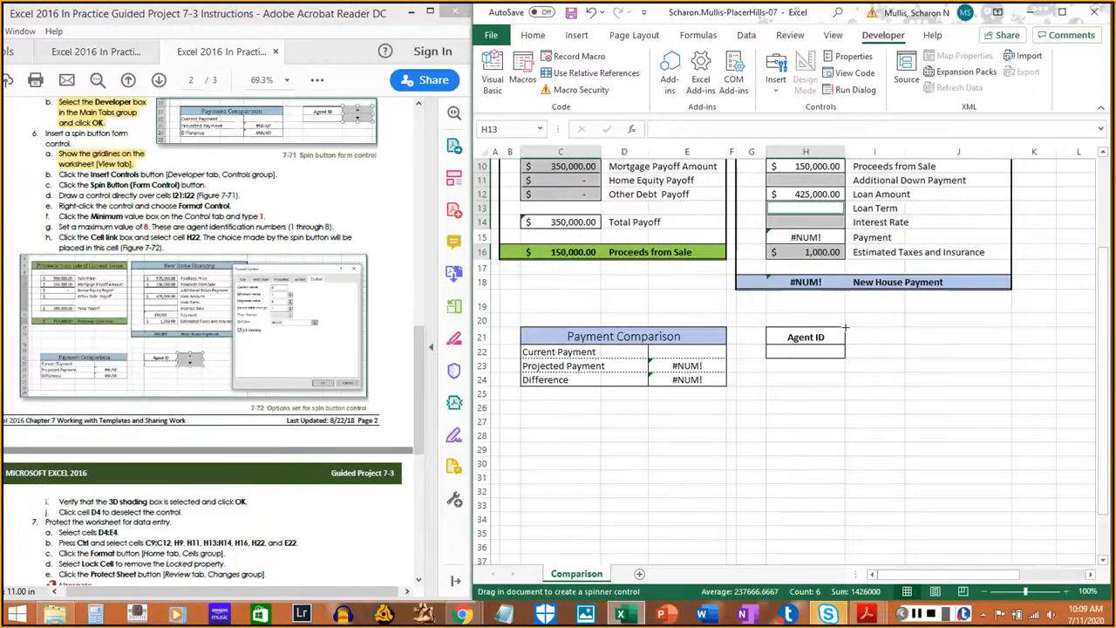
left_click_drag(845, 328, 903, 358)
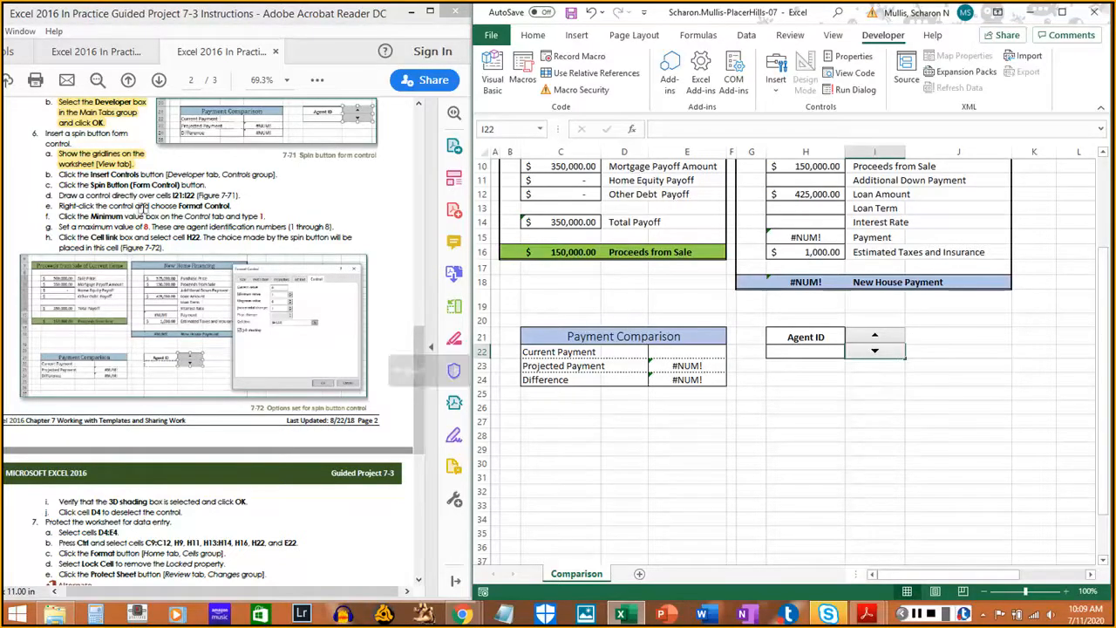
- Highlight instruction steps 6b–6d as done and return to the worksheet
left_click_drag(59, 177, 278, 173)
left_click(89, 174)
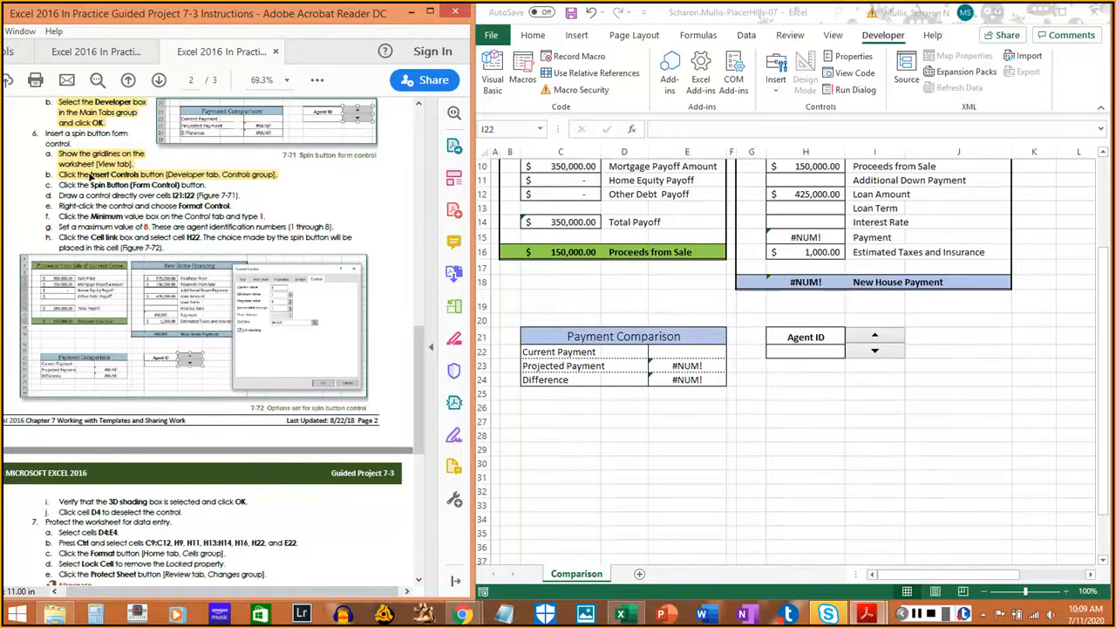
left_click_drag(58, 185, 205, 186)
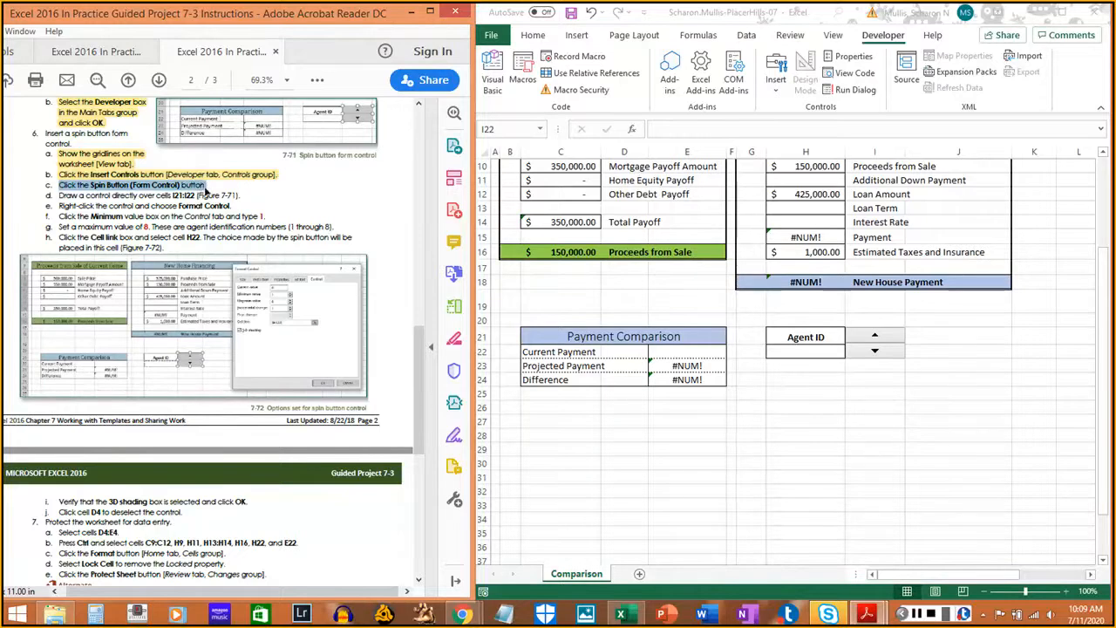
left_click(206, 188)
left_click_drag(60, 194, 246, 195)
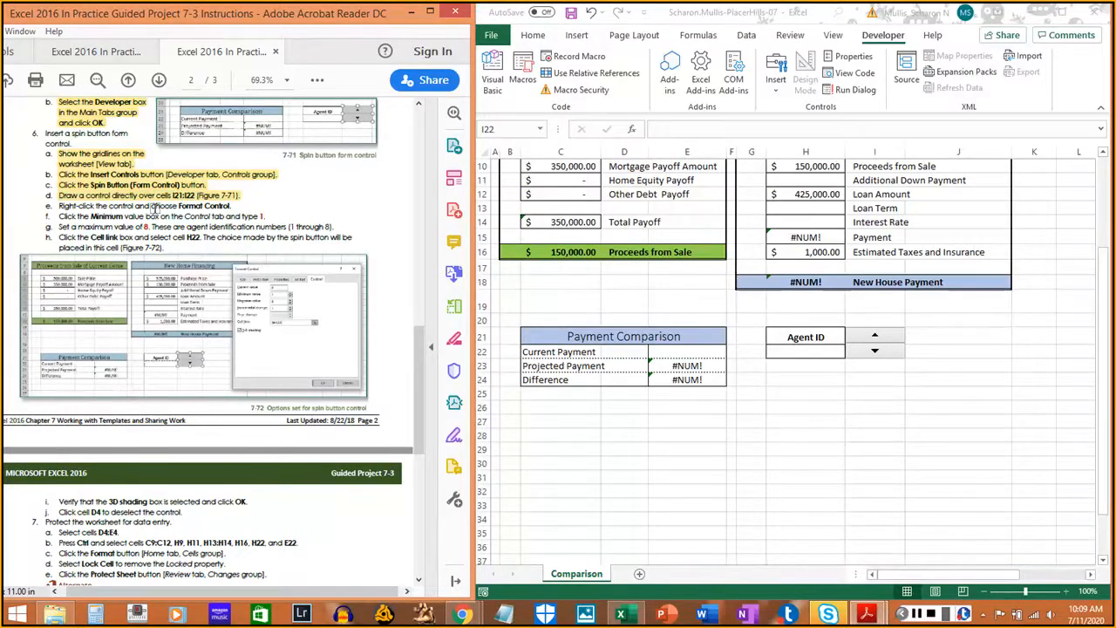
left_click(881, 351)
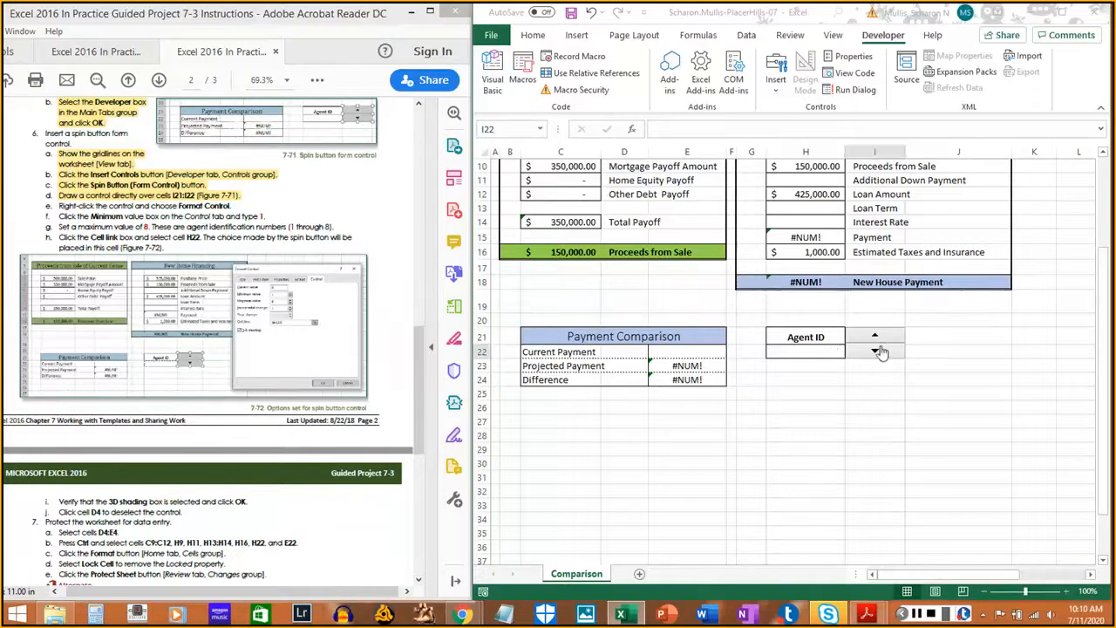
- Open Format Control for the spin button and mark instruction step 6e
right_click(879, 351)
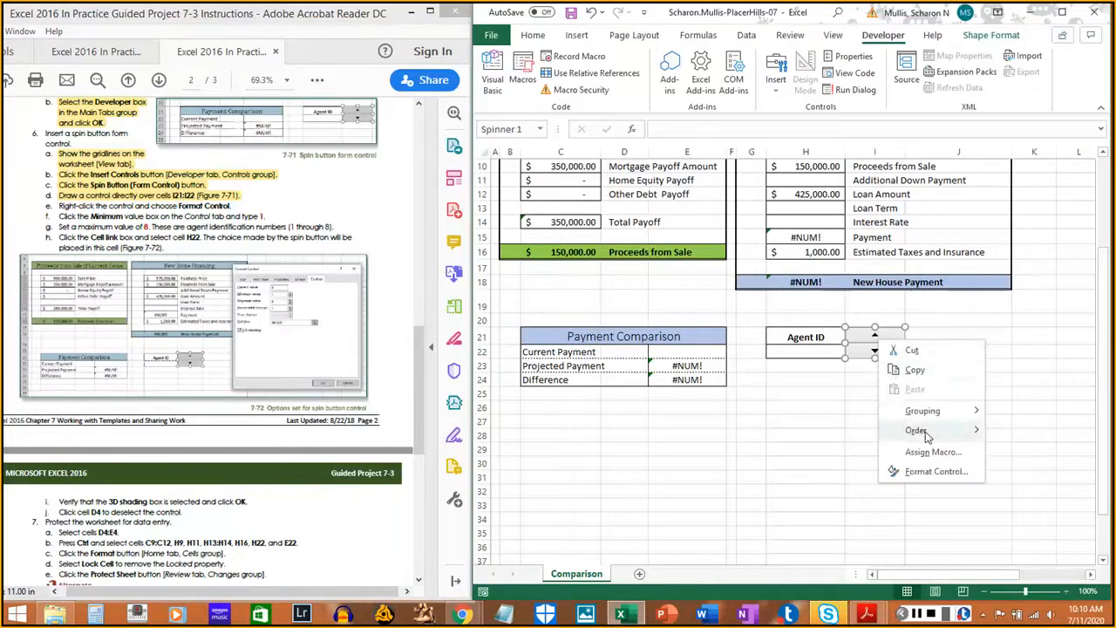
left_click(935, 471)
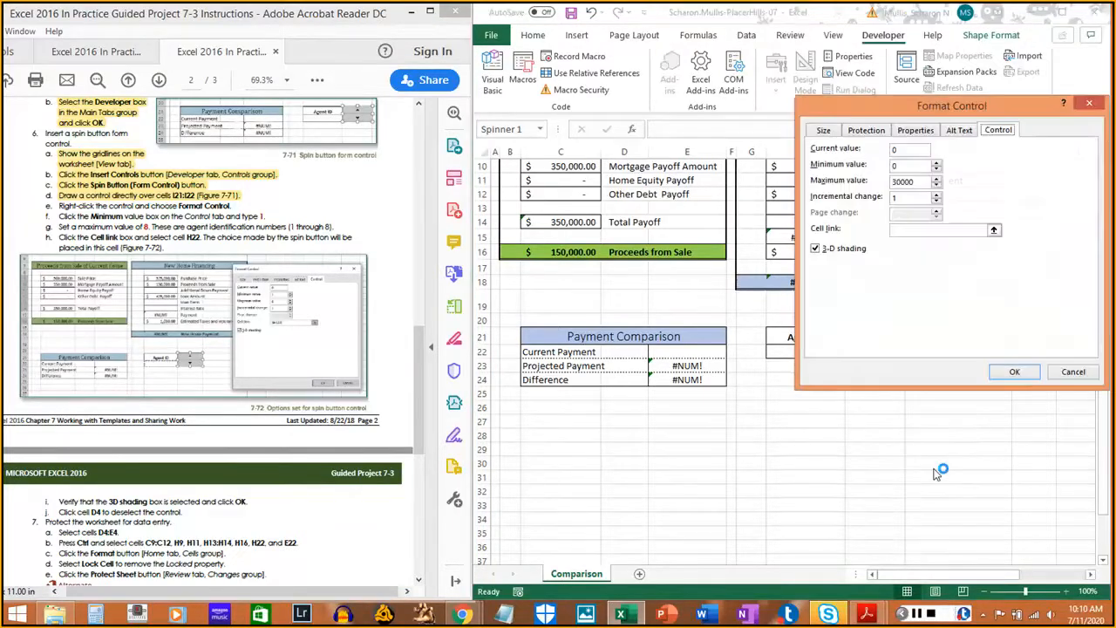
left_click_drag(56, 205, 234, 206)
left_click(234, 205)
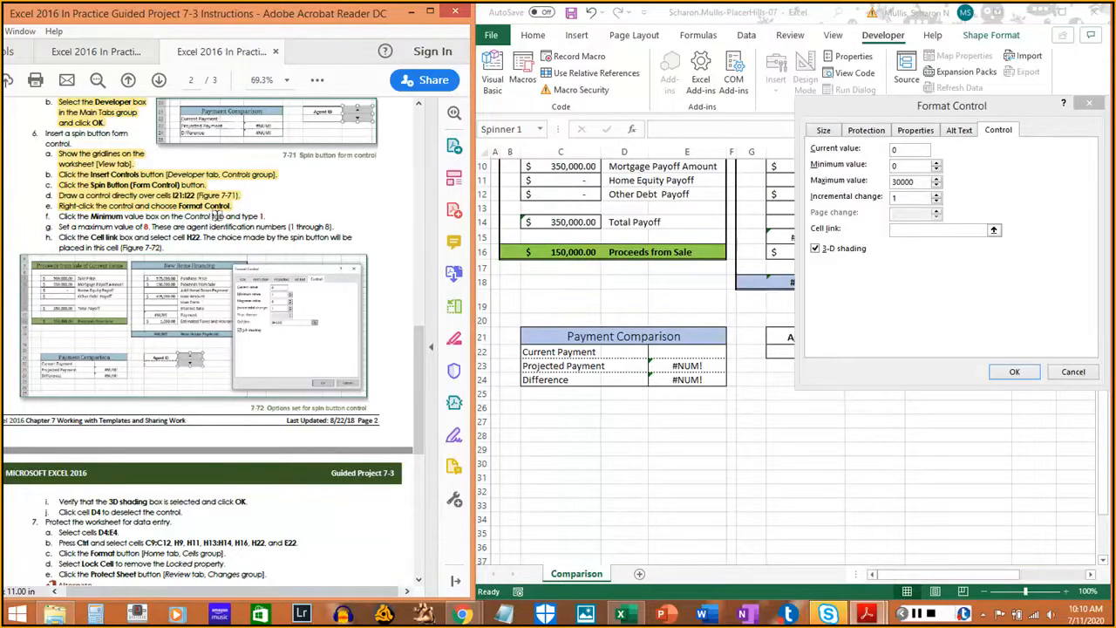
- Set the spin button's minimum value to 1 and maximum value to 8
left_click(907, 165)
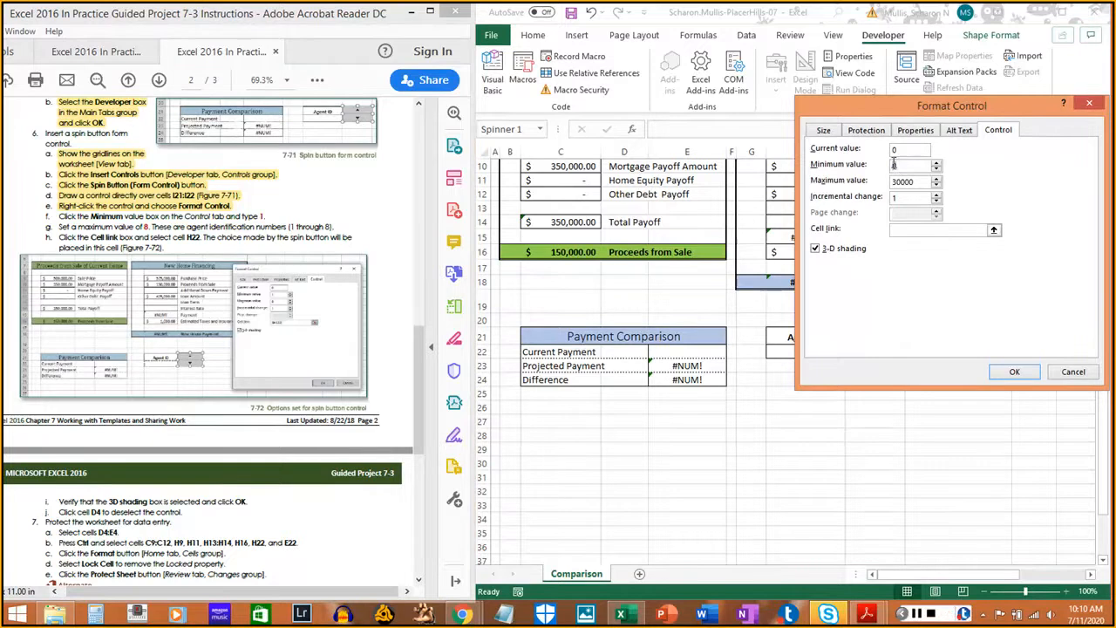
left_click_drag(59, 217, 263, 216)
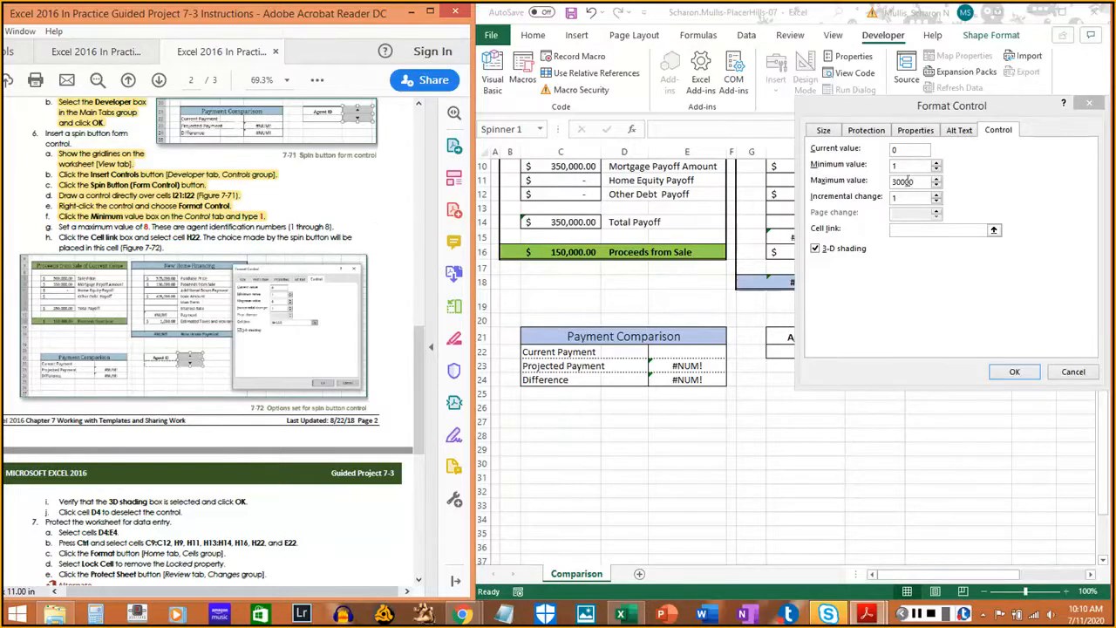
left_click_drag(909, 183, 876, 190)
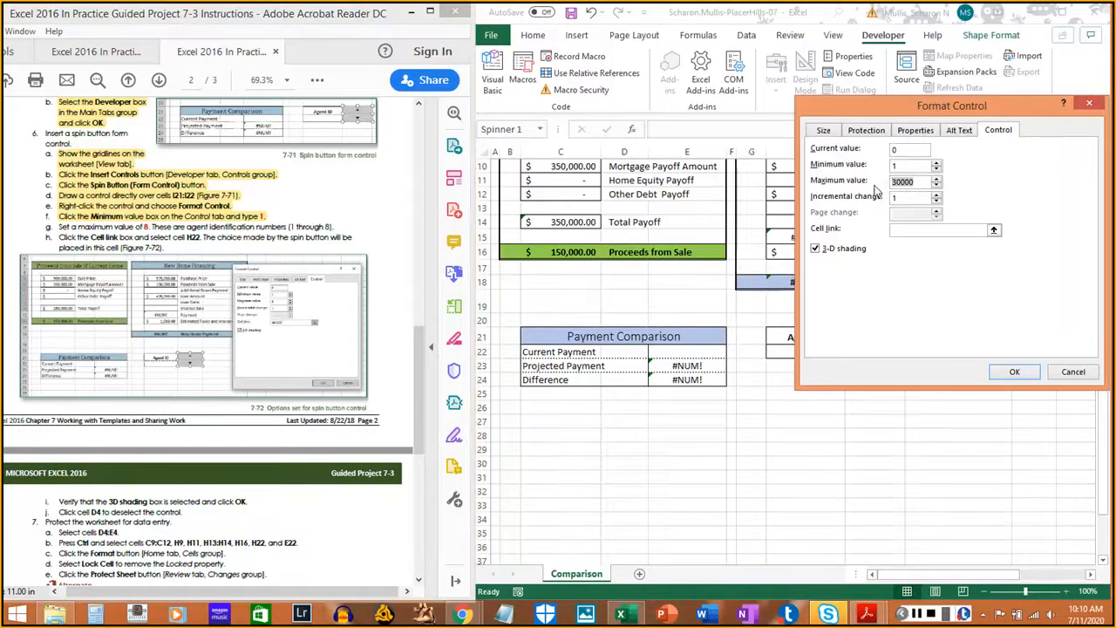
type("8")
left_click_drag(54, 229, 338, 230)
left_click(336, 228)
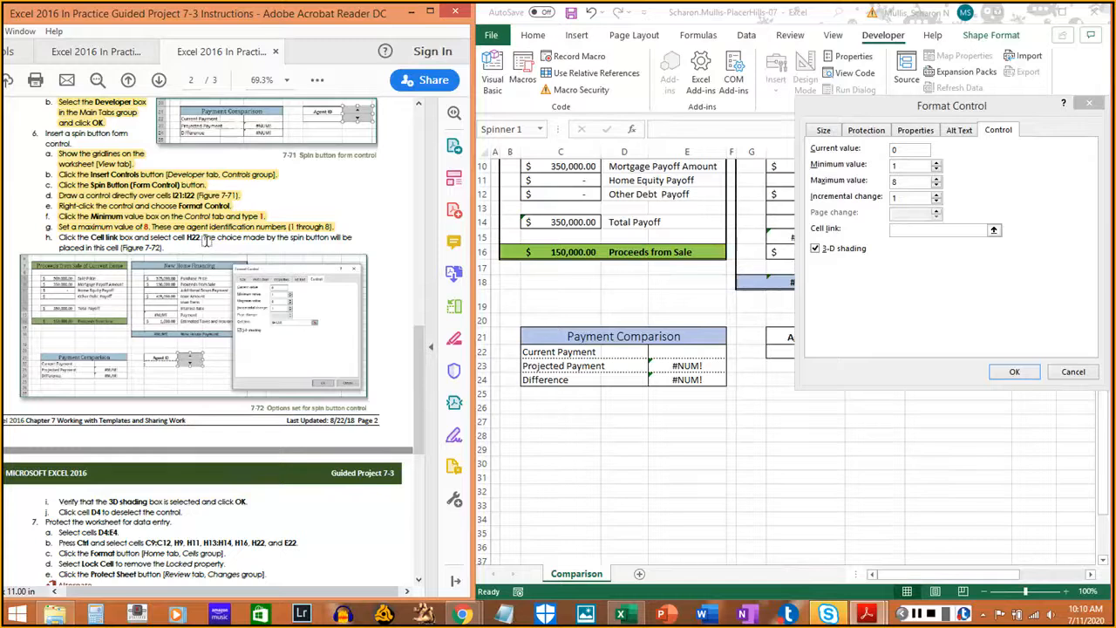
- Enter H22 as the spin button's cell link, checking the instructions' figure
left_click(906, 229)
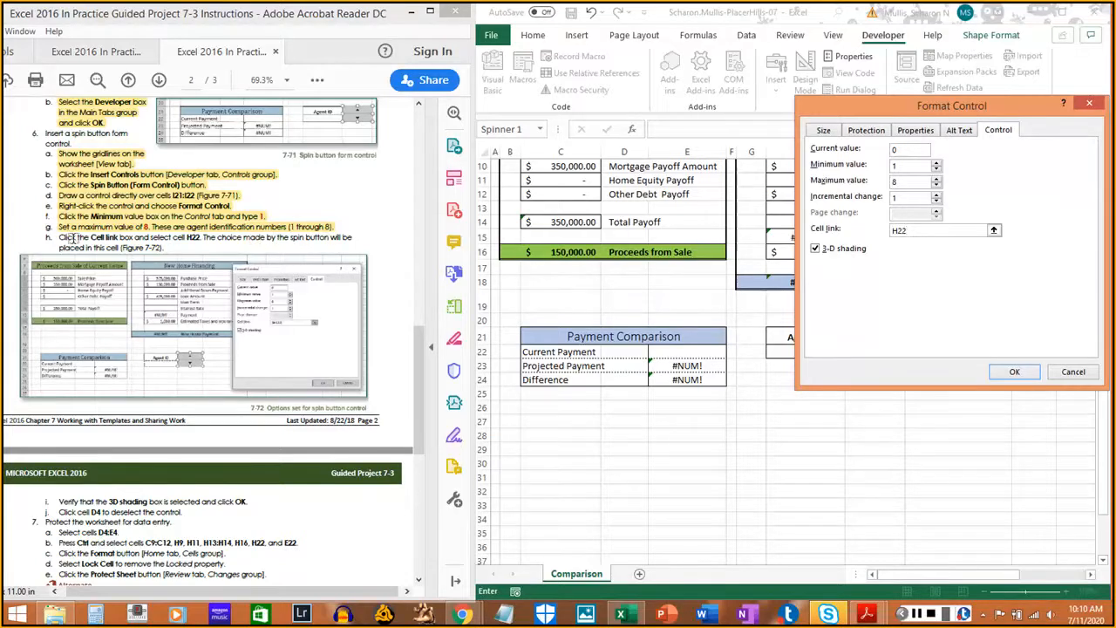
left_click_drag(60, 237, 164, 249)
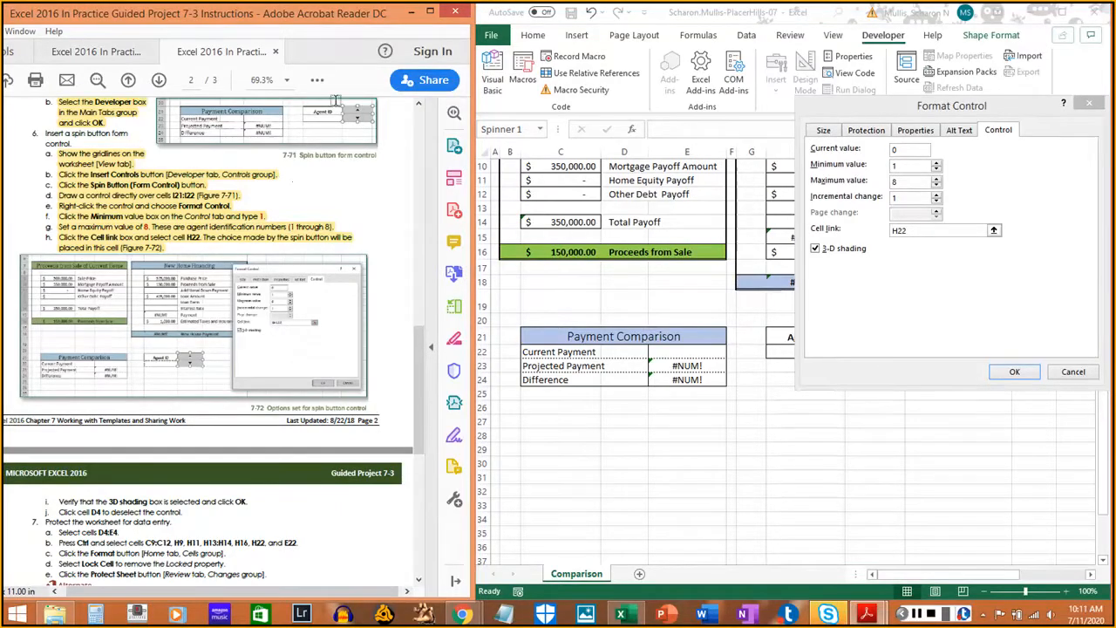
double_click(370, 16)
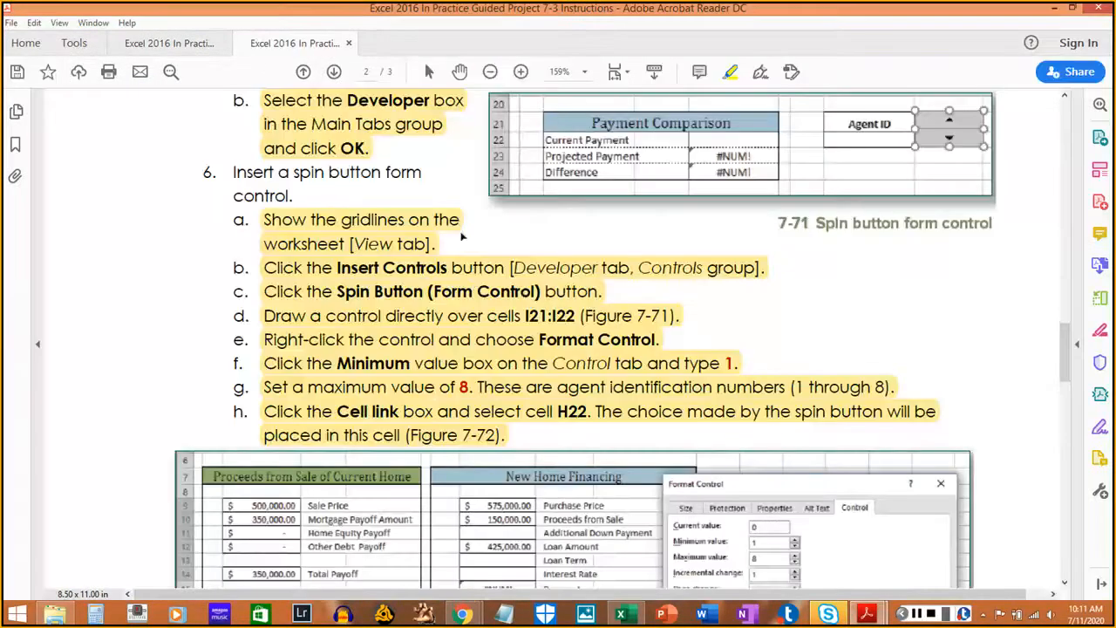
scroll(637, 344, "down", 5)
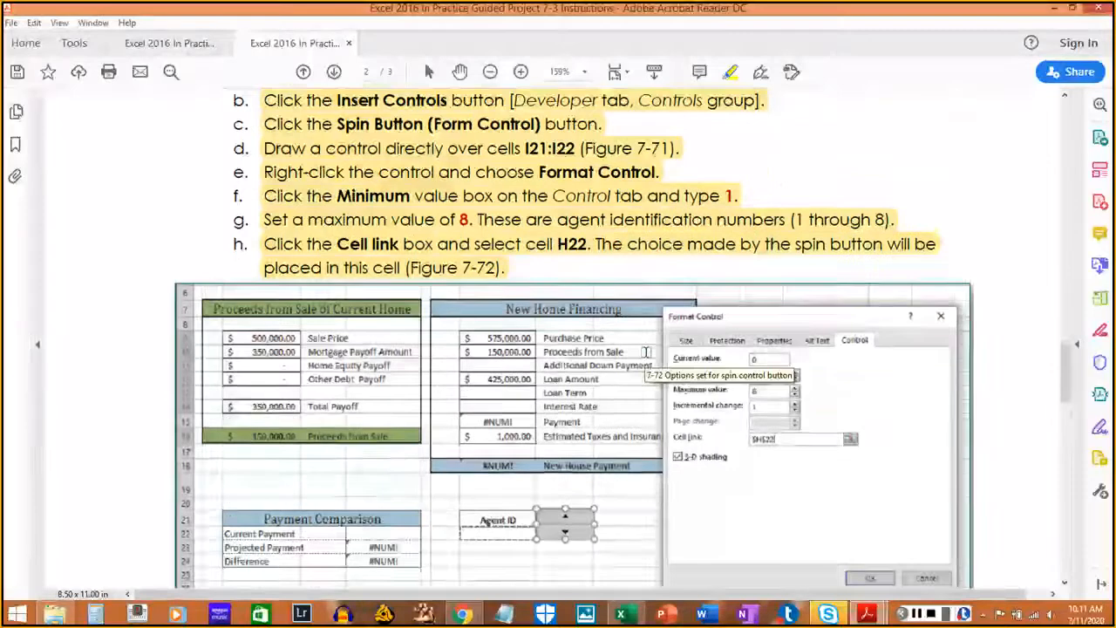
scroll(634, 353, "up", 4)
double_click(529, 12)
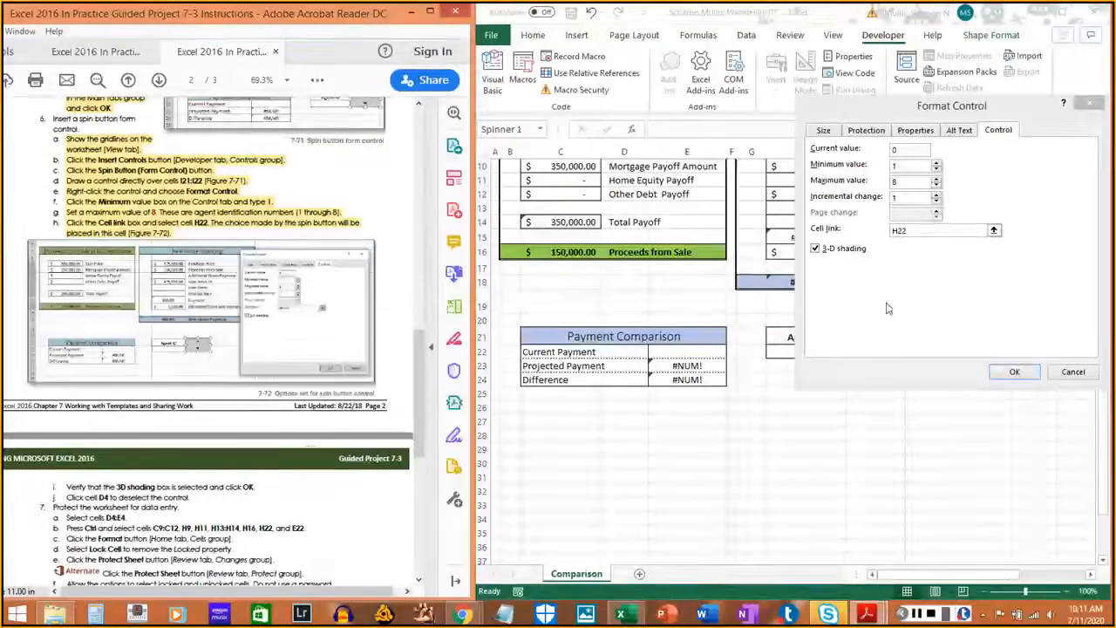
- Make the link absolute $H$22, keep 3-D shading checked, and apply the settings
left_click(918, 233)
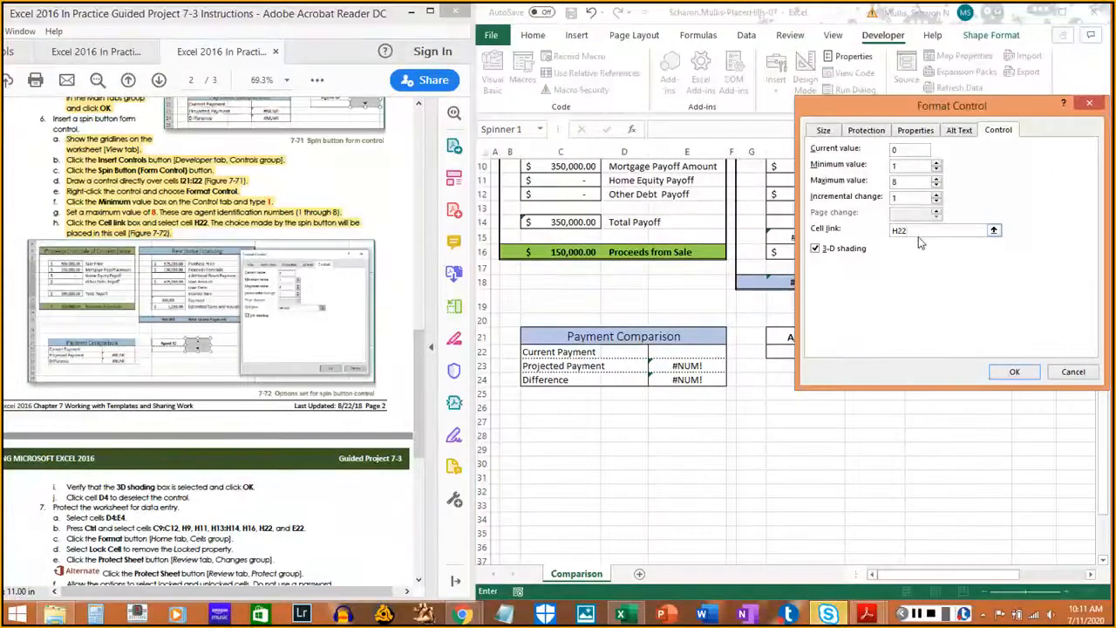
key("F4")
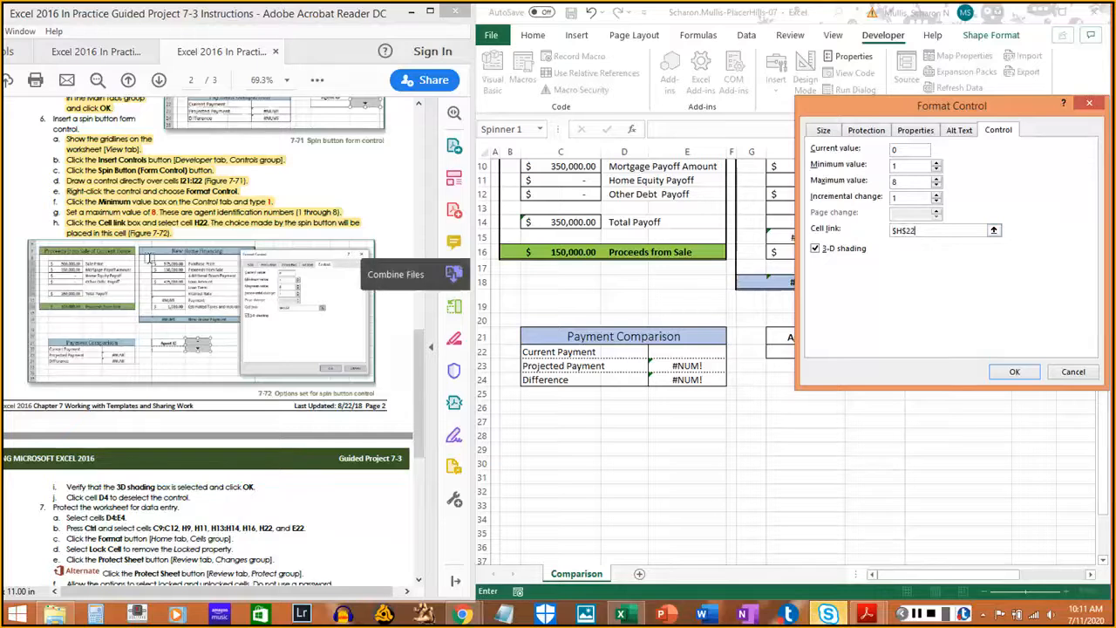
left_click(104, 488)
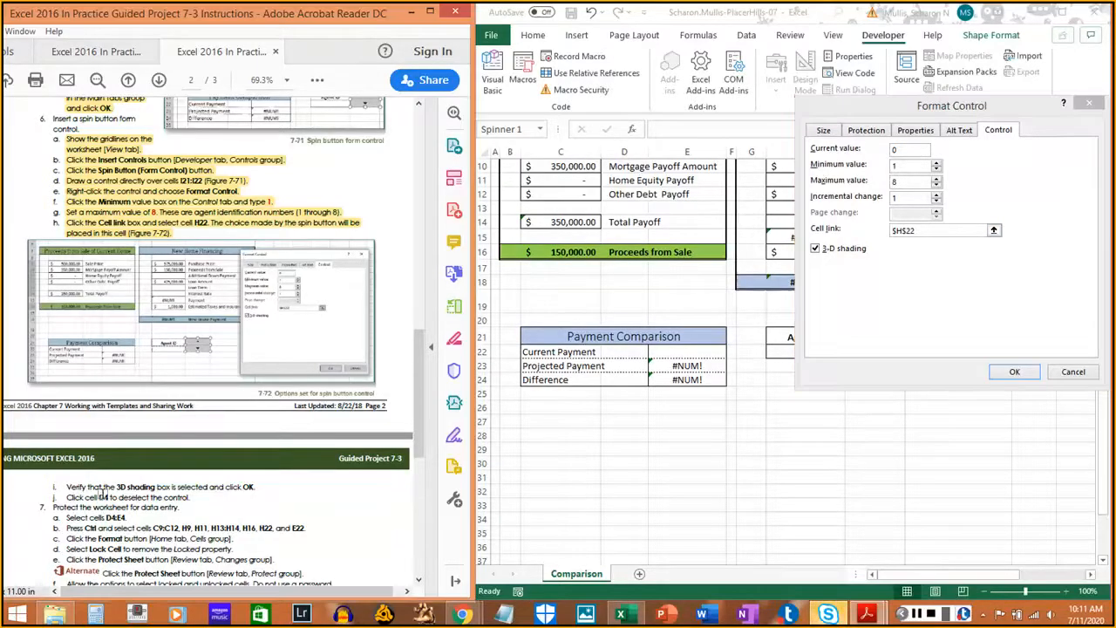
scroll(100, 490, "down", 3)
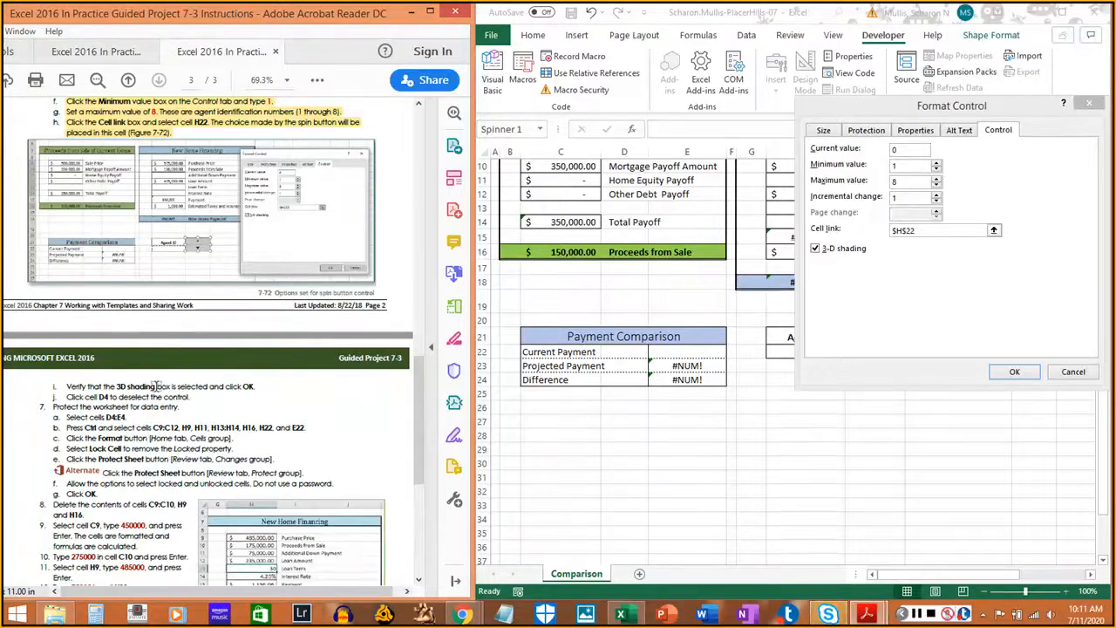
left_click_drag(67, 386, 256, 386)
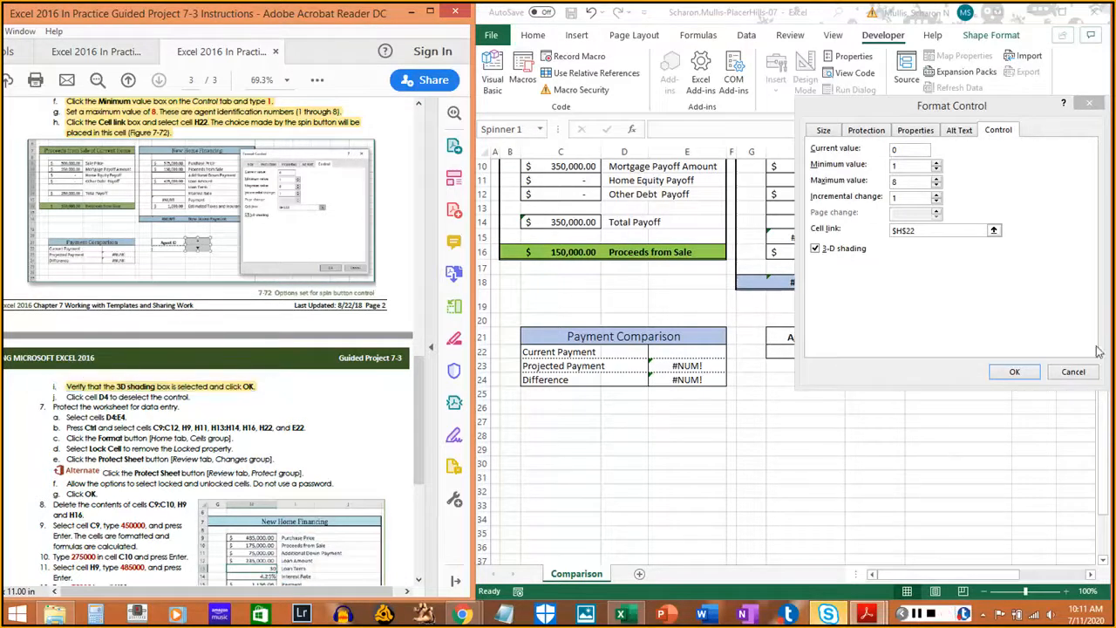
left_click(1013, 372)
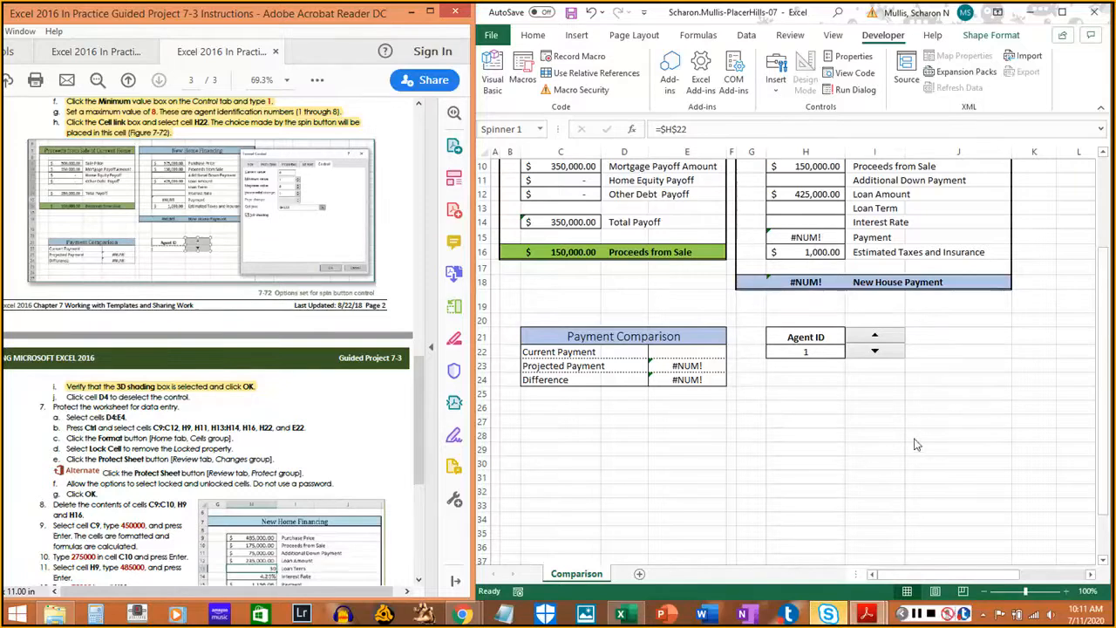
- Deselect the spin button by selecting cell D4, then save the workbook with Ctrl+S
scroll(872, 460, "up", 3)
scroll(873, 459, "down", 5)
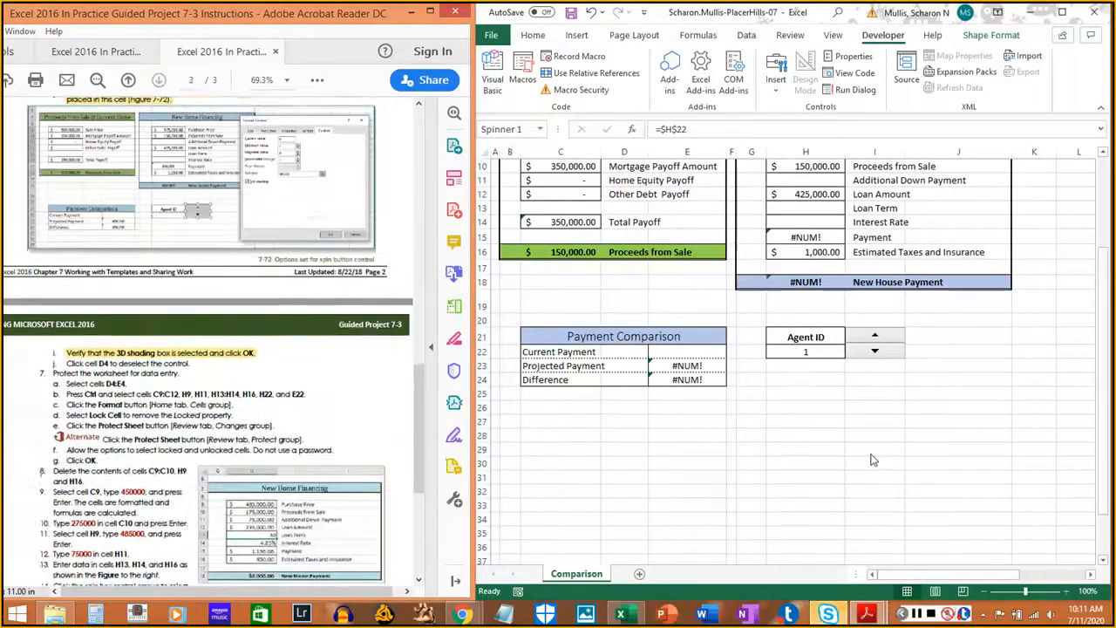
left_click(866, 455)
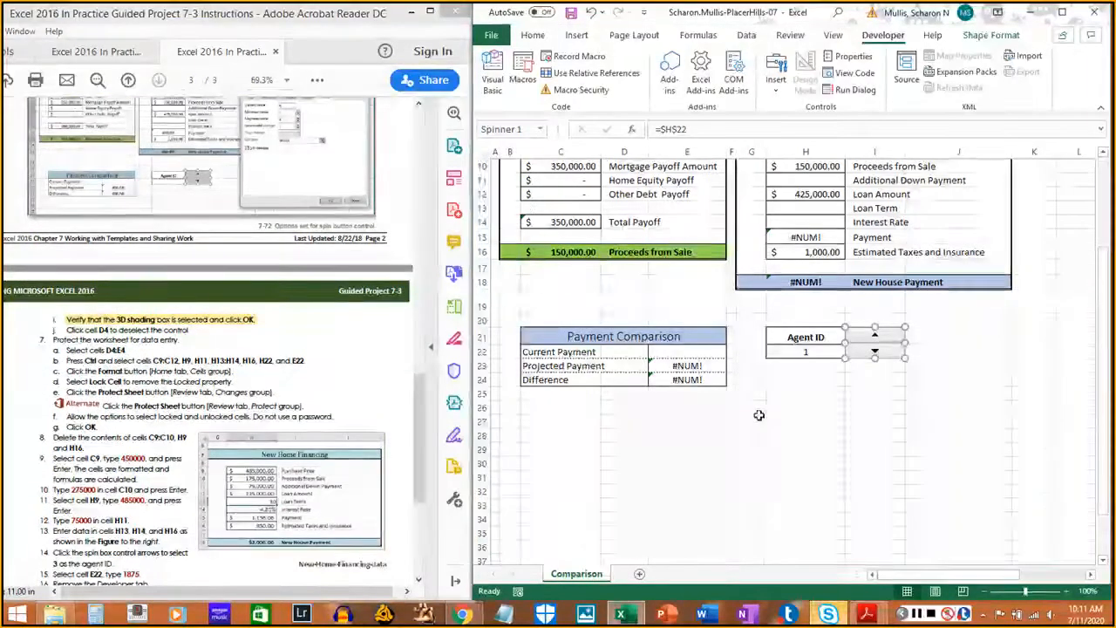
scroll(577, 292, "up", 3)
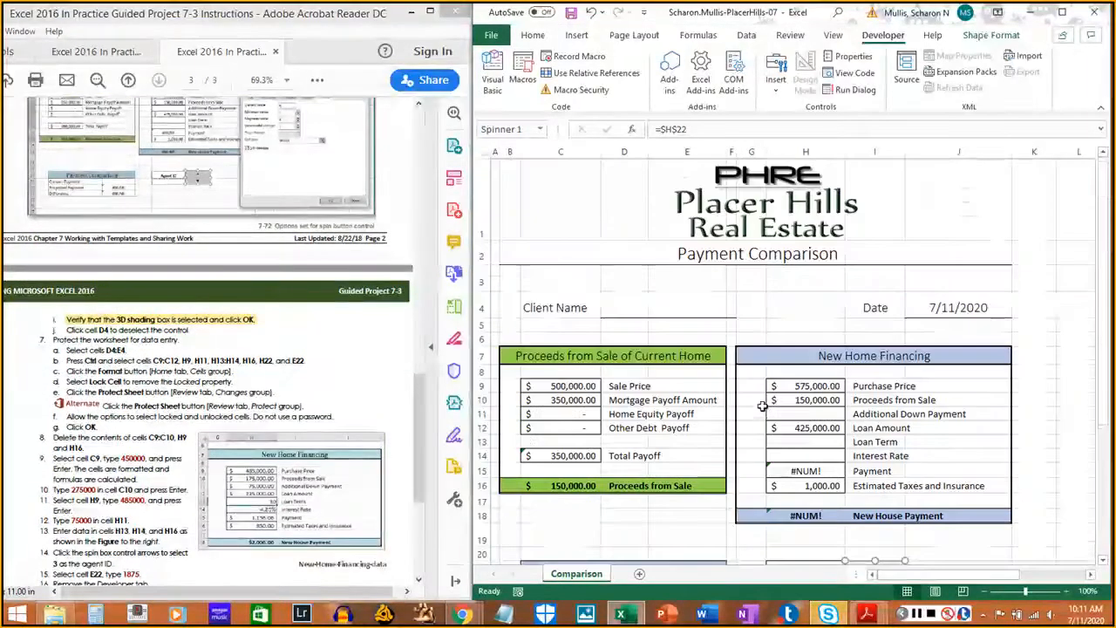
left_click(624, 307)
scroll(784, 370, "down", 3)
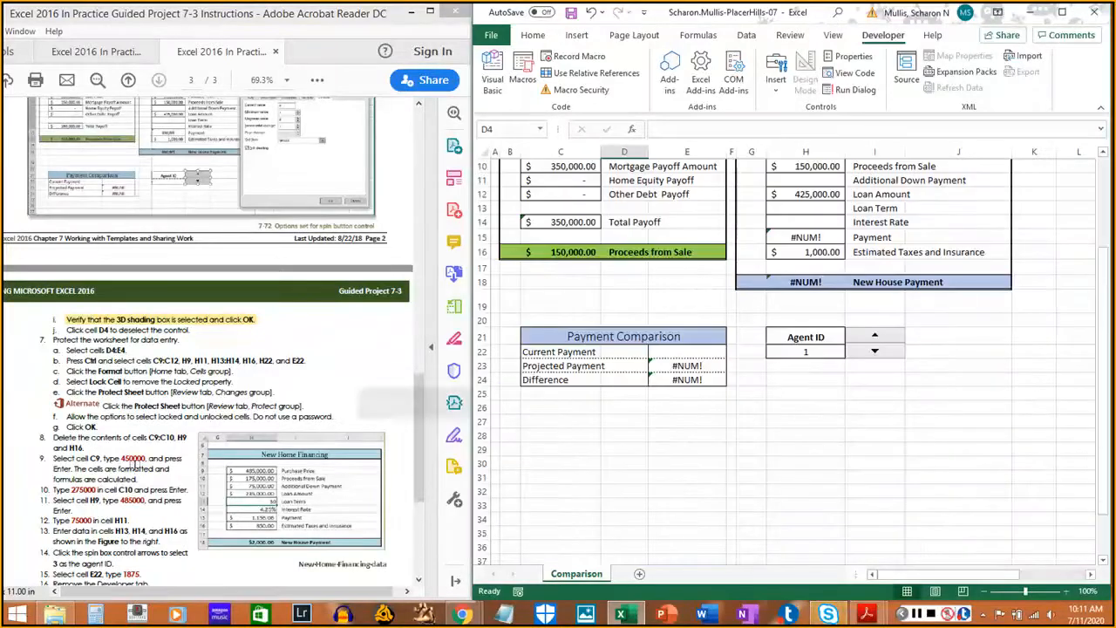
left_click_drag(66, 330, 190, 330)
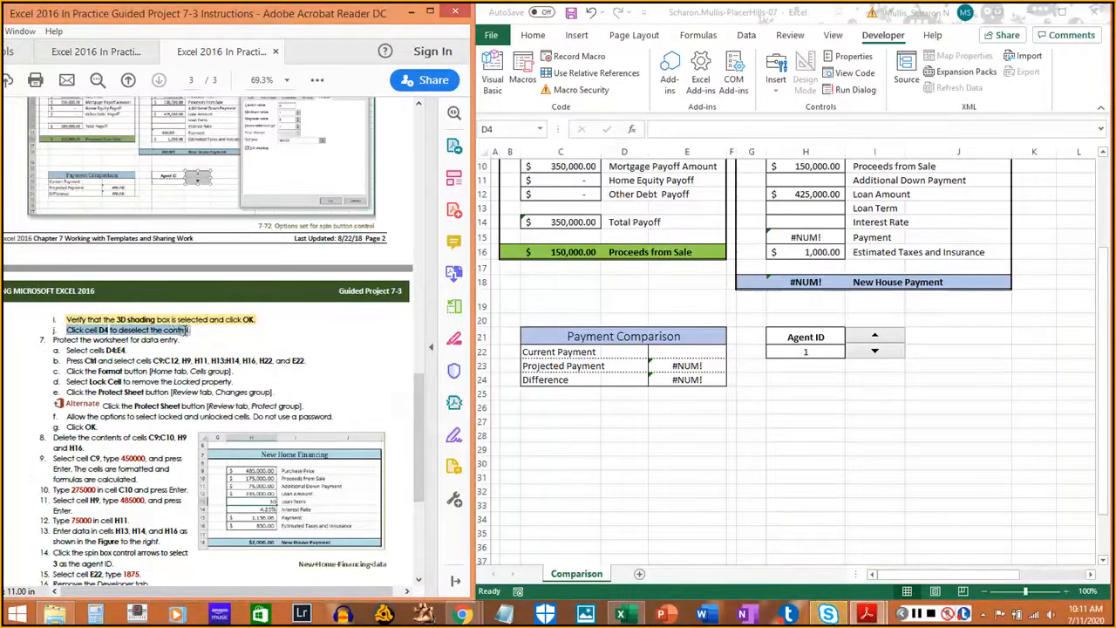
left_click(875, 483)
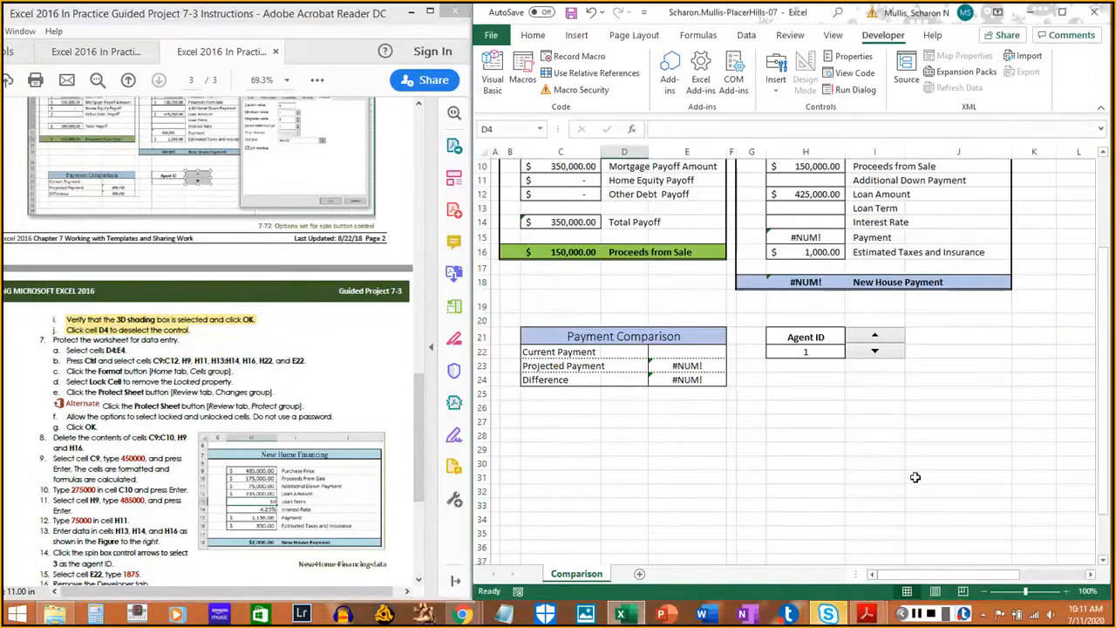
key("ctrl+s")
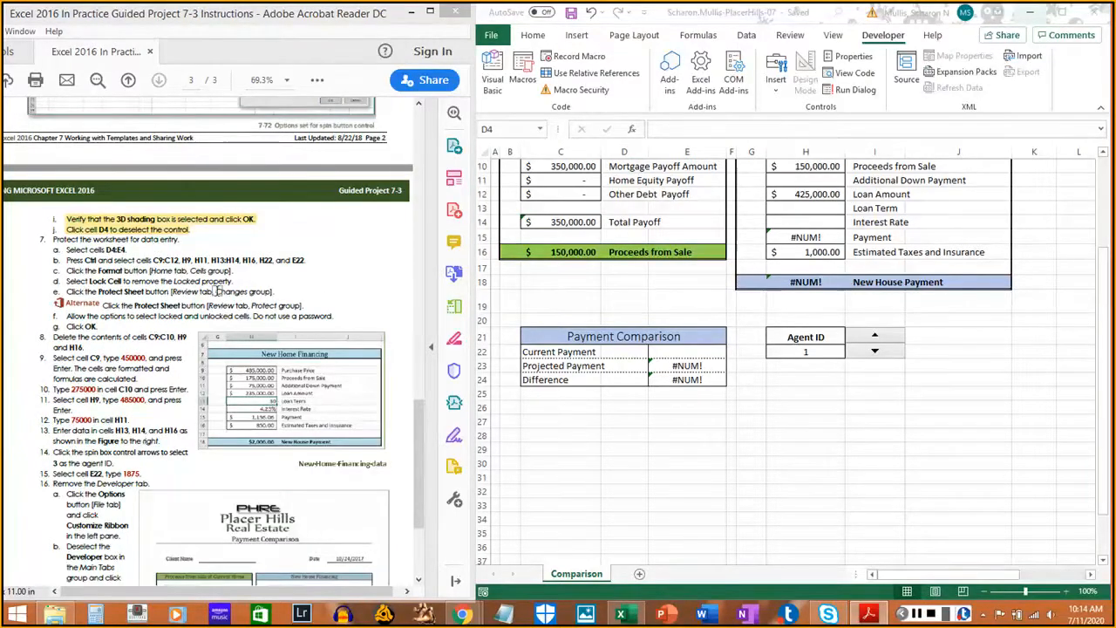
- Select the client name cells D4:E4 and mark instruction step 7a
left_click(629, 302)
scroll(630, 302, "up", 3)
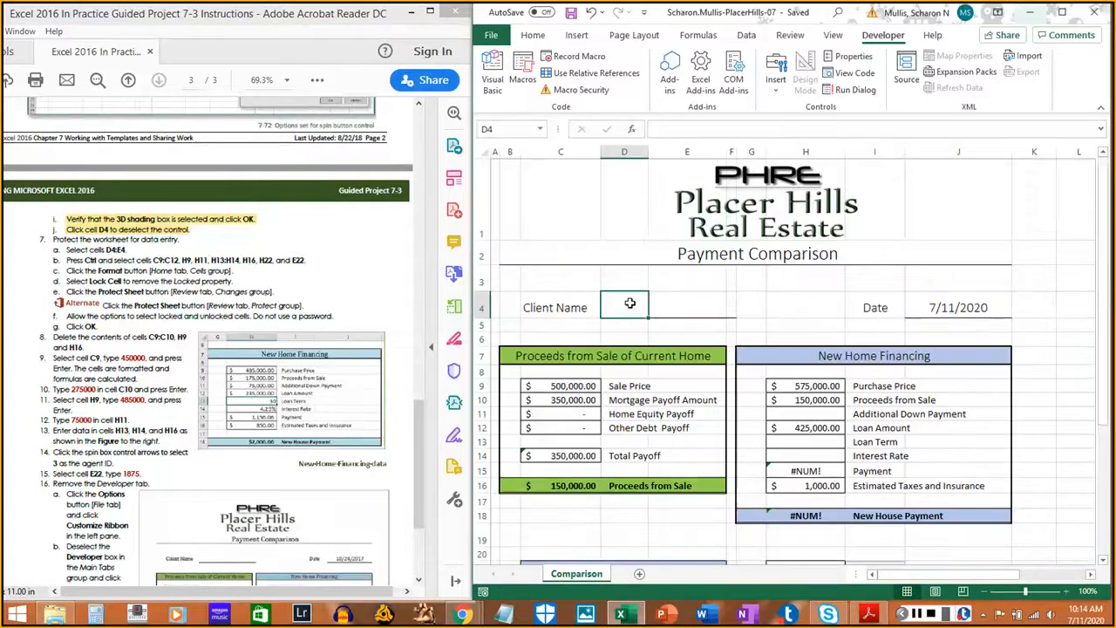
left_click_drag(627, 300, 701, 301)
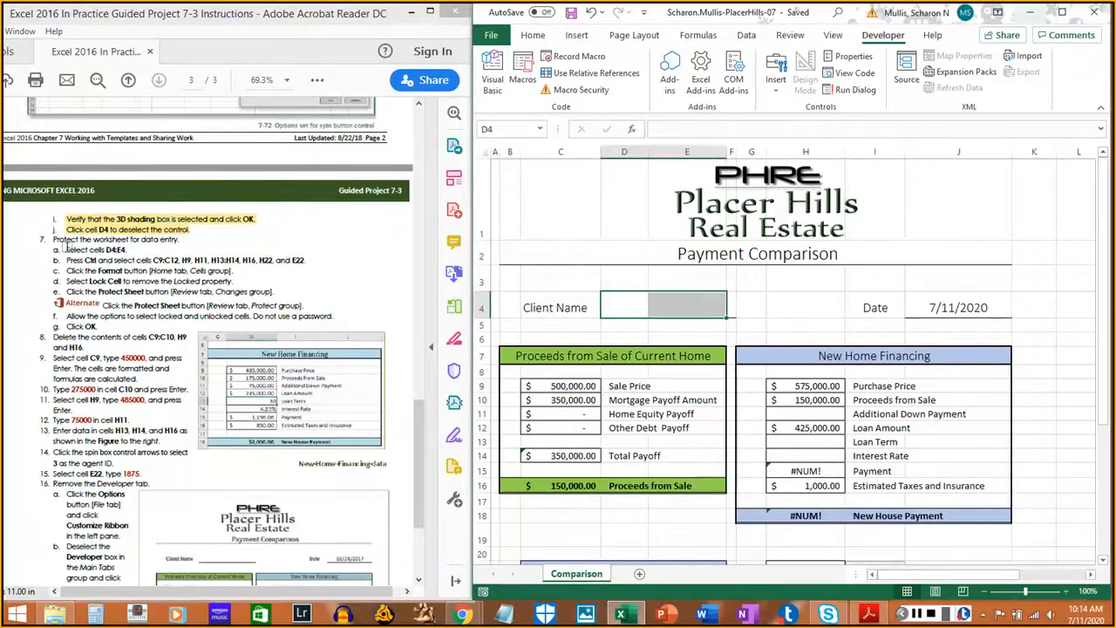
left_click_drag(65, 249, 130, 249)
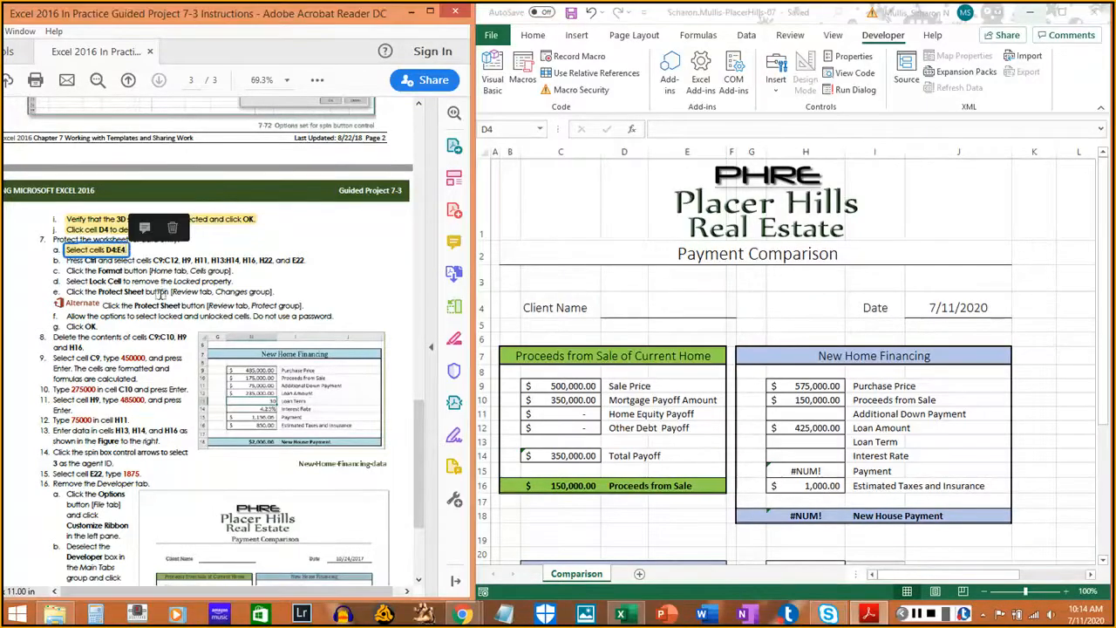
left_click(257, 362)
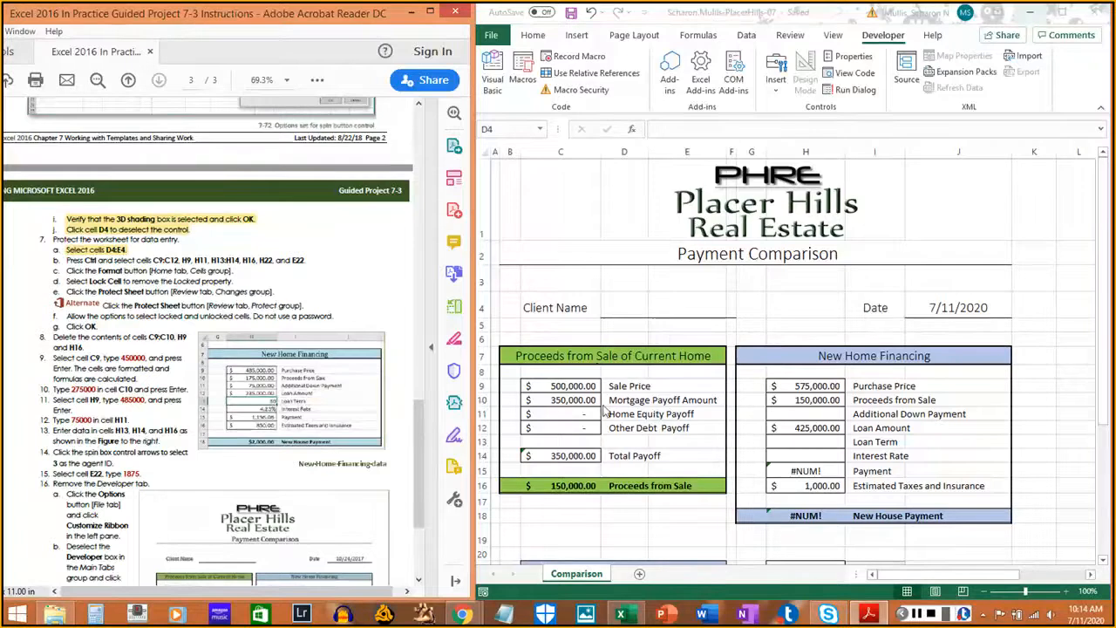
left_click_drag(623, 305, 660, 301)
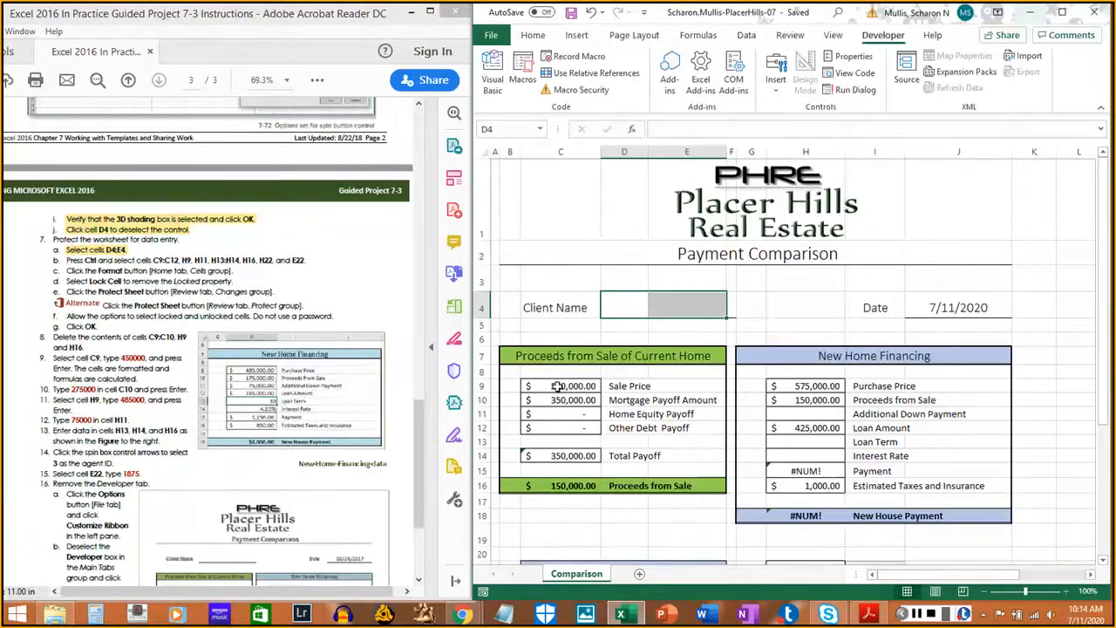
- Add C9:C12, H9, H11, H13:H14, H16, H22 and E22 to the selection
left_click_drag(557, 385, 558, 425)
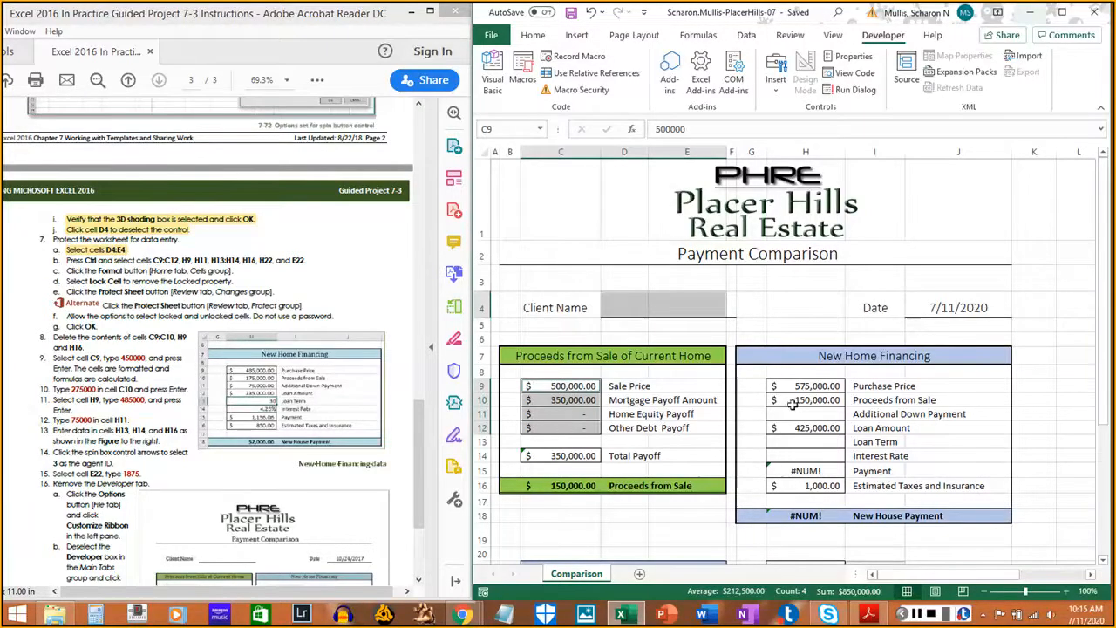
left_click(817, 387, "ctrl")
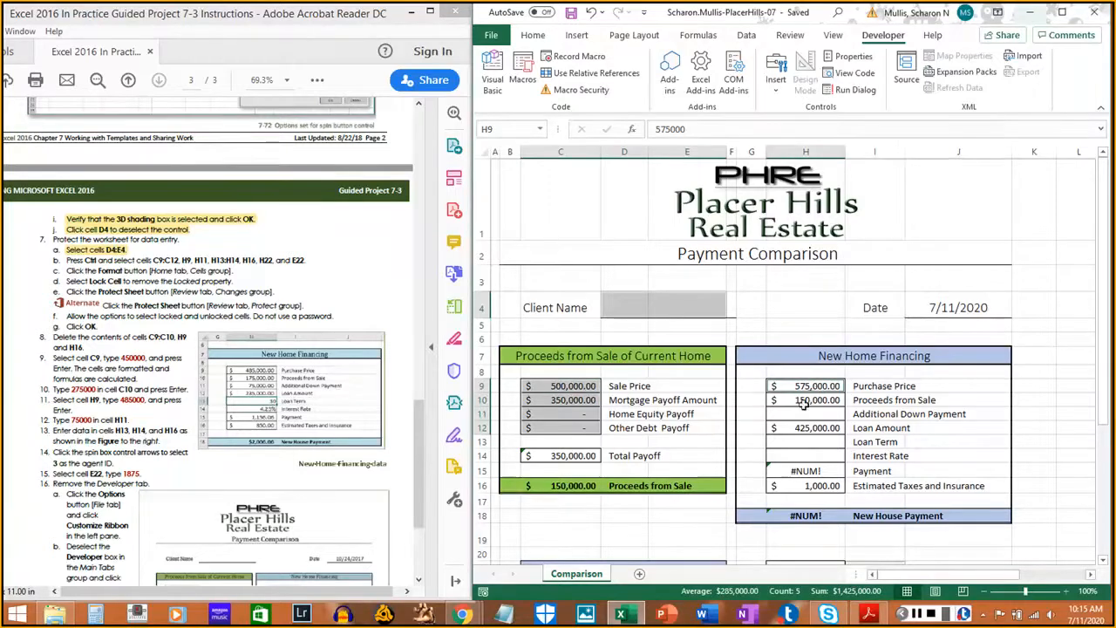
left_click(797, 414, "ctrl")
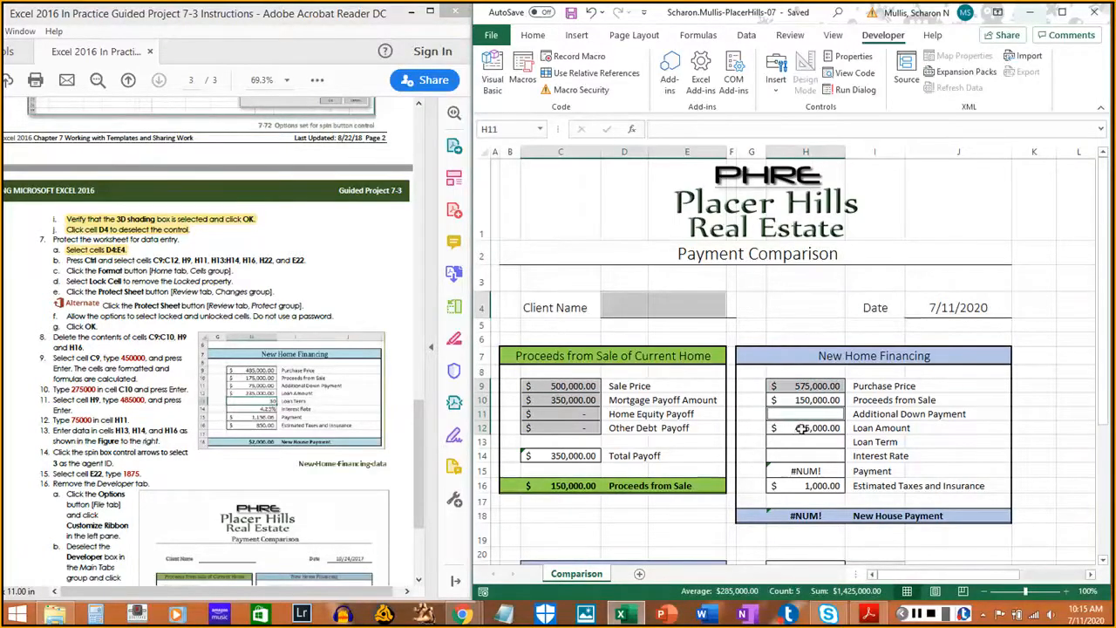
left_click(798, 442, "ctrl")
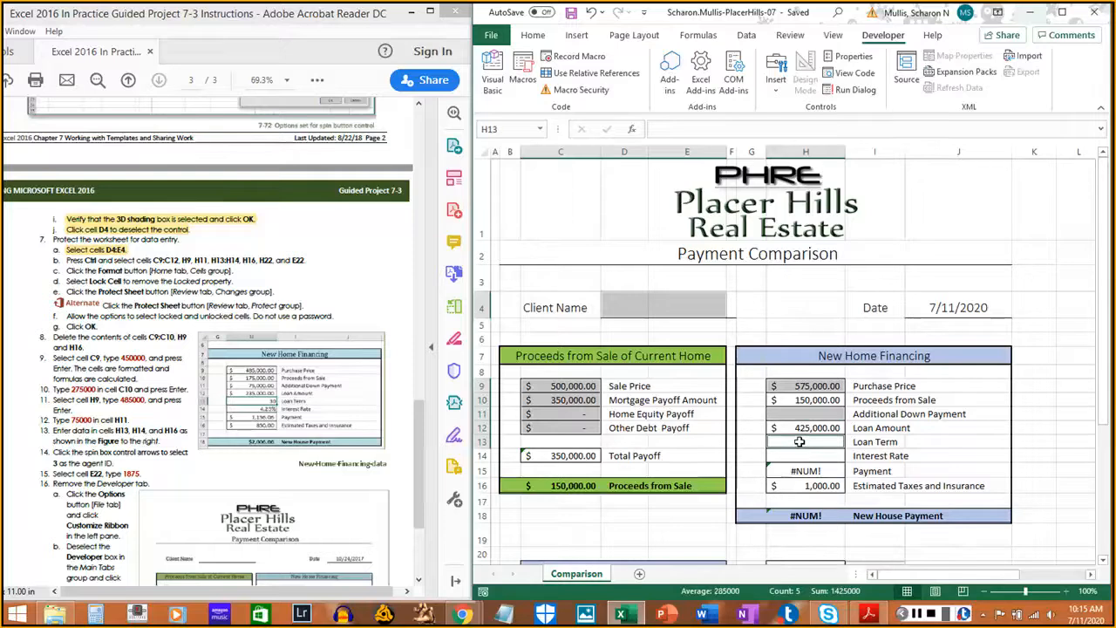
left_click_drag(799, 442, 798, 453)
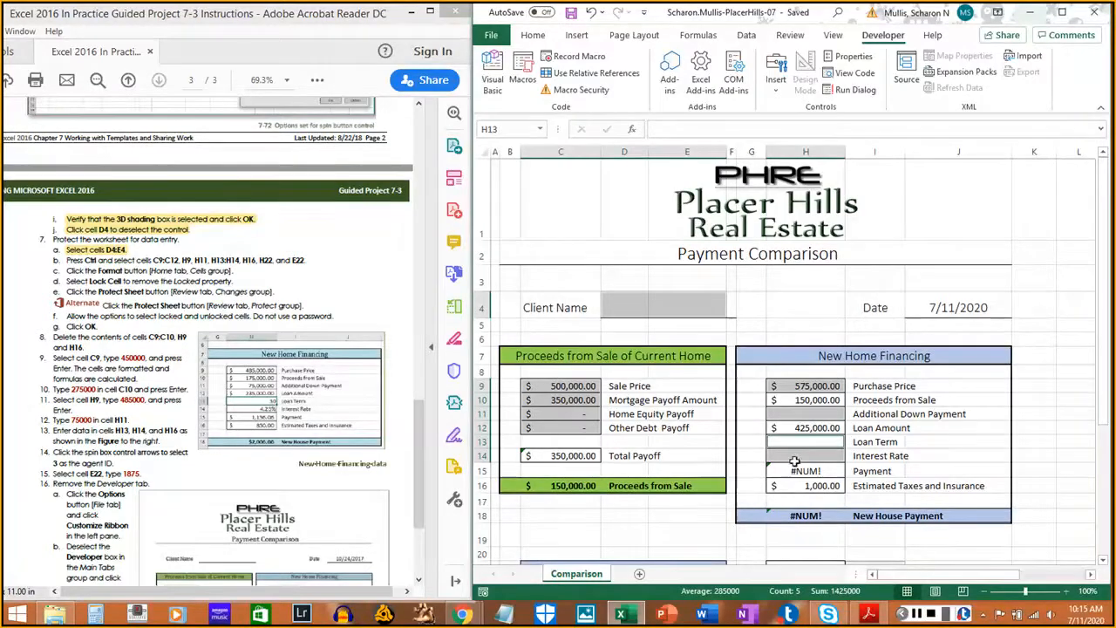
left_click(802, 485, "ctrl")
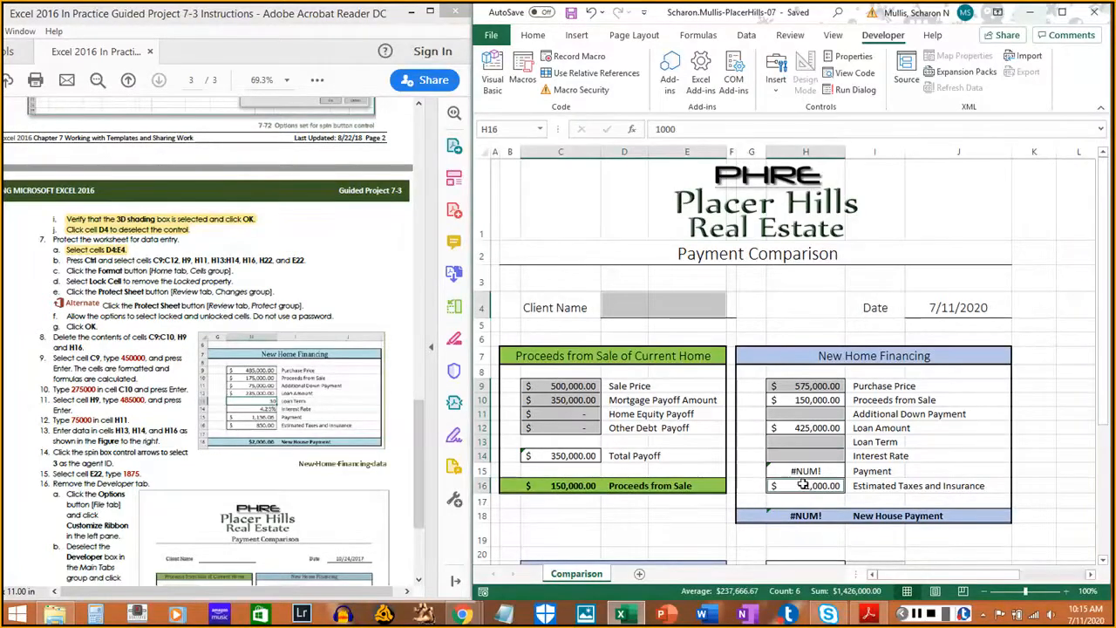
scroll(859, 443, "down", 2)
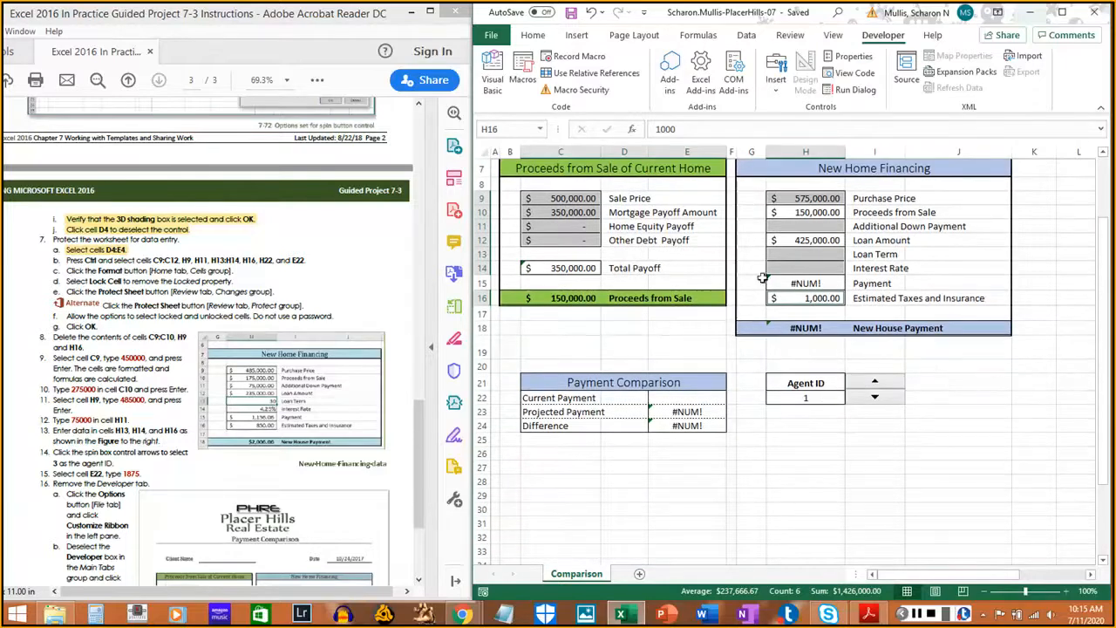
left_click(795, 398, "ctrl")
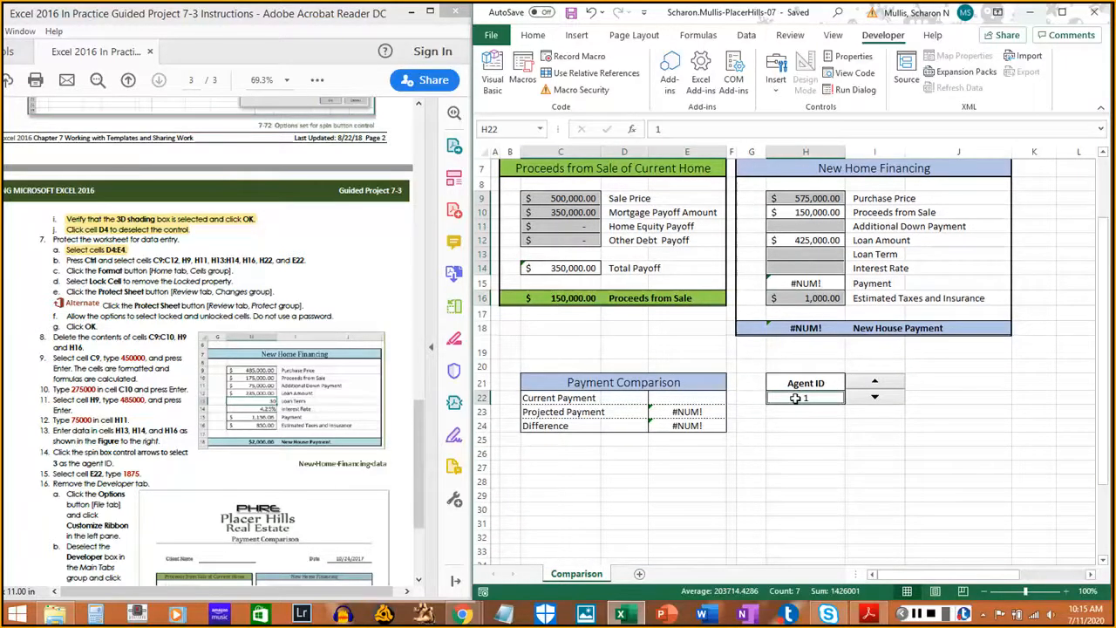
left_click(688, 398, "ctrl")
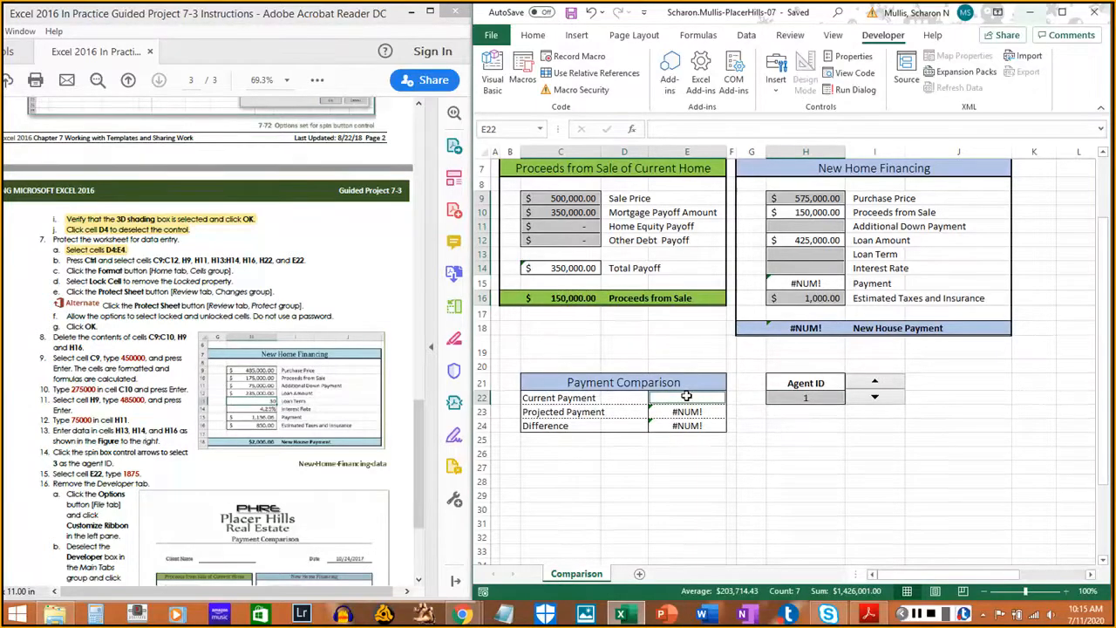
- Turn off Lock Cell for the selected data-entry cells via Home > Format
left_click(532, 36)
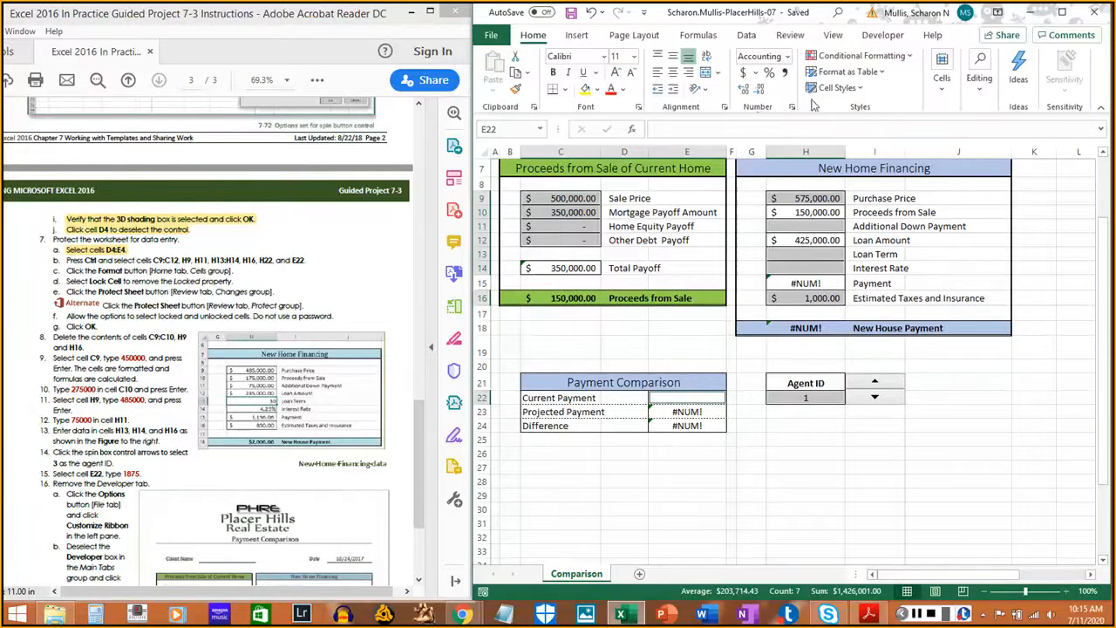
left_click(941, 98)
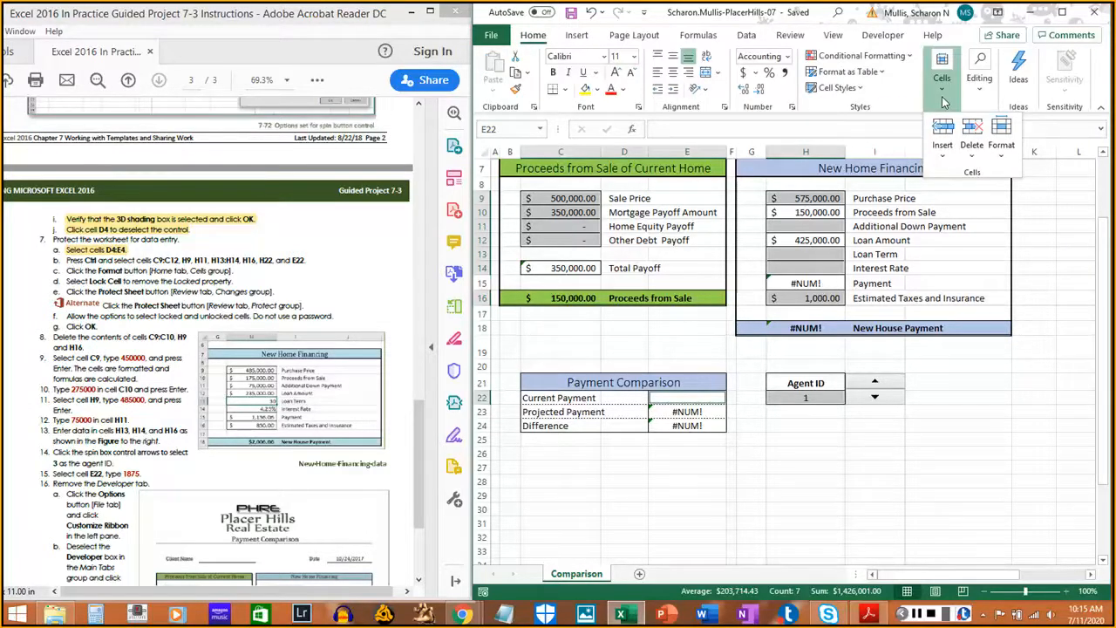
left_click(1001, 155)
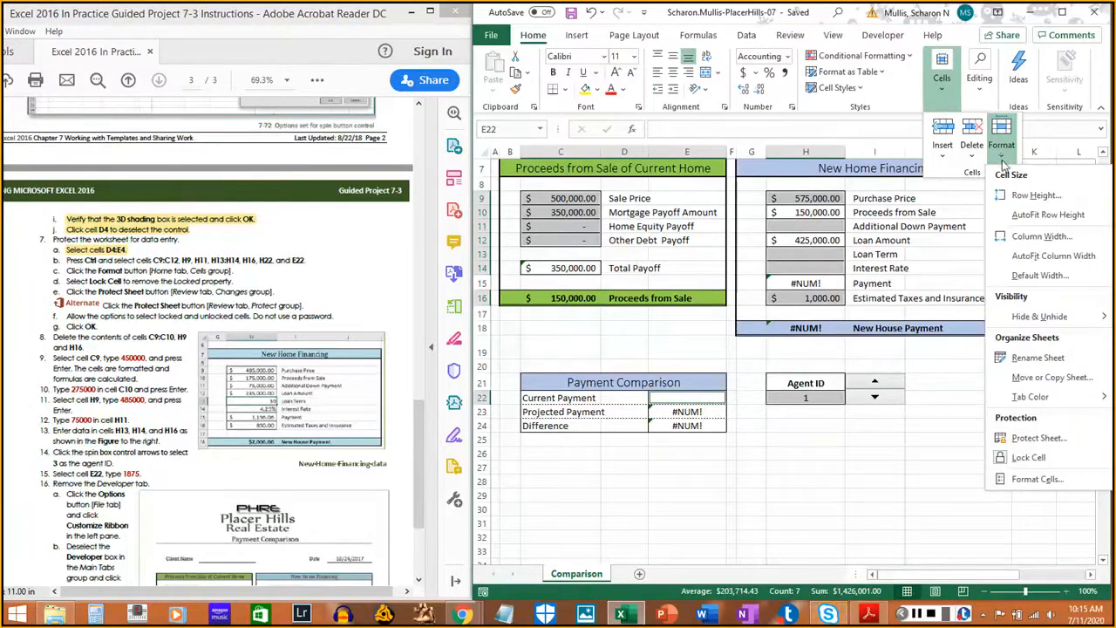
left_click(1029, 457)
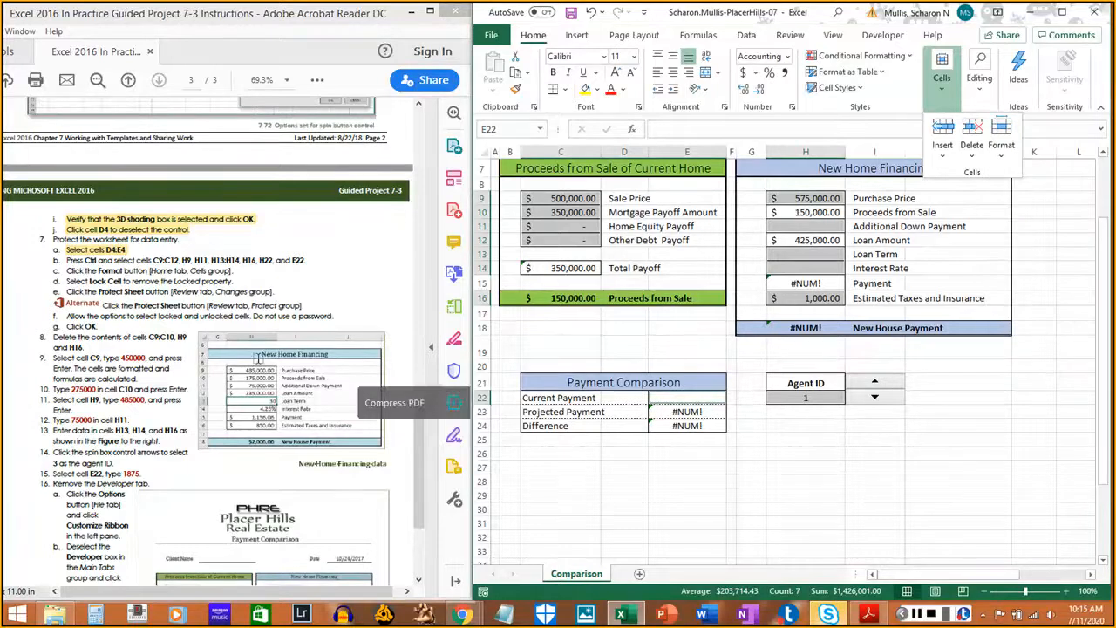
left_click_drag(66, 260, 305, 263)
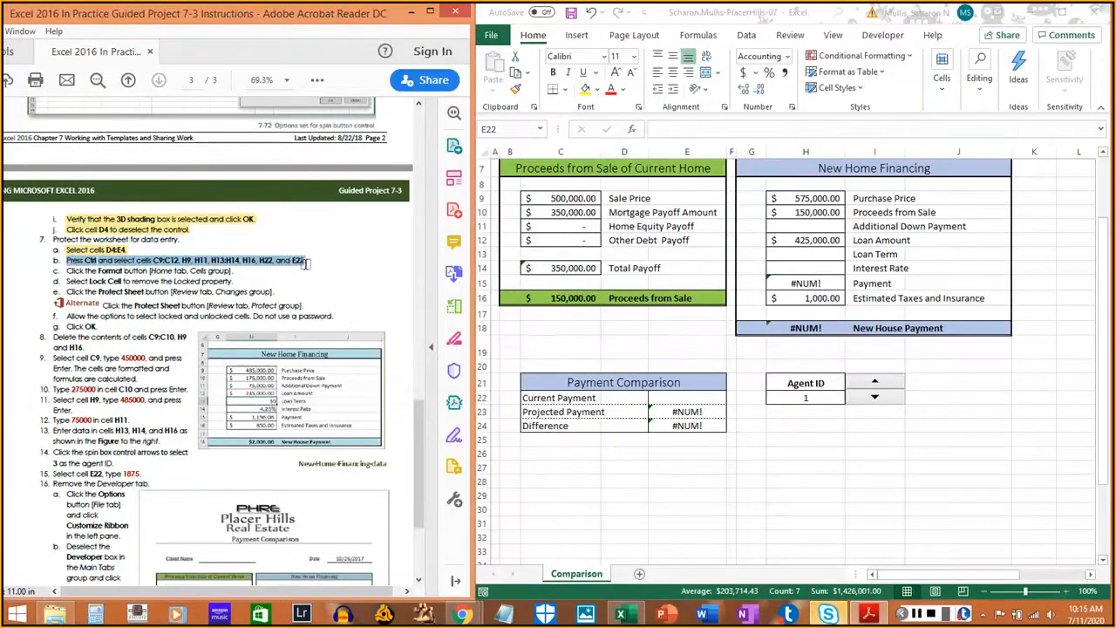
left_click_drag(65, 270, 232, 271)
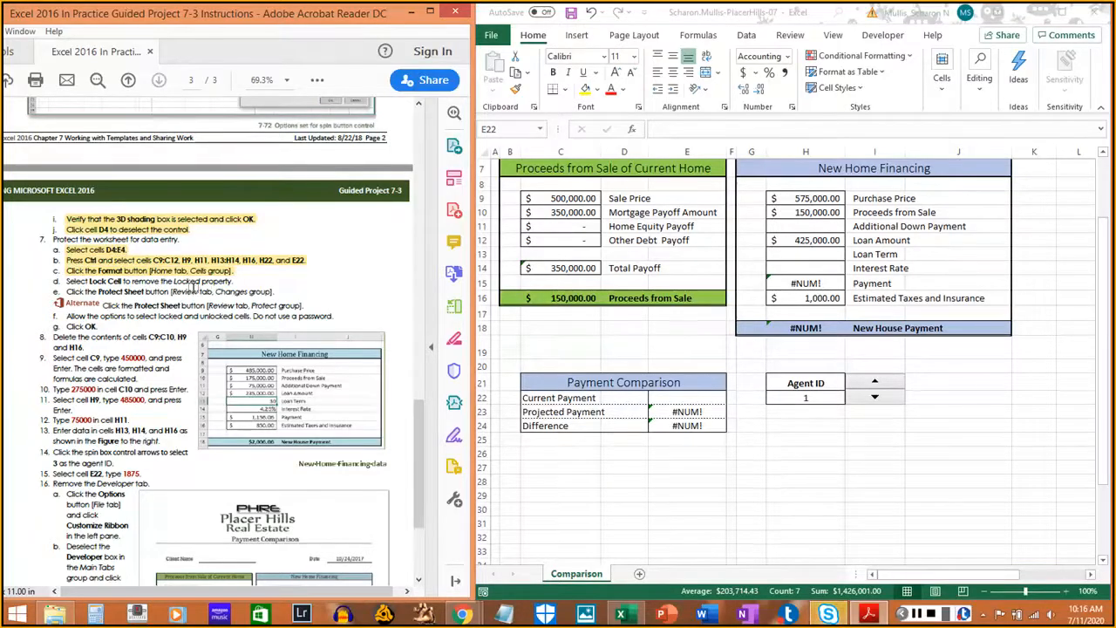
- Recheck the Format menu to confirm the cells are unlocked and mark step 7d
left_click(977, 95)
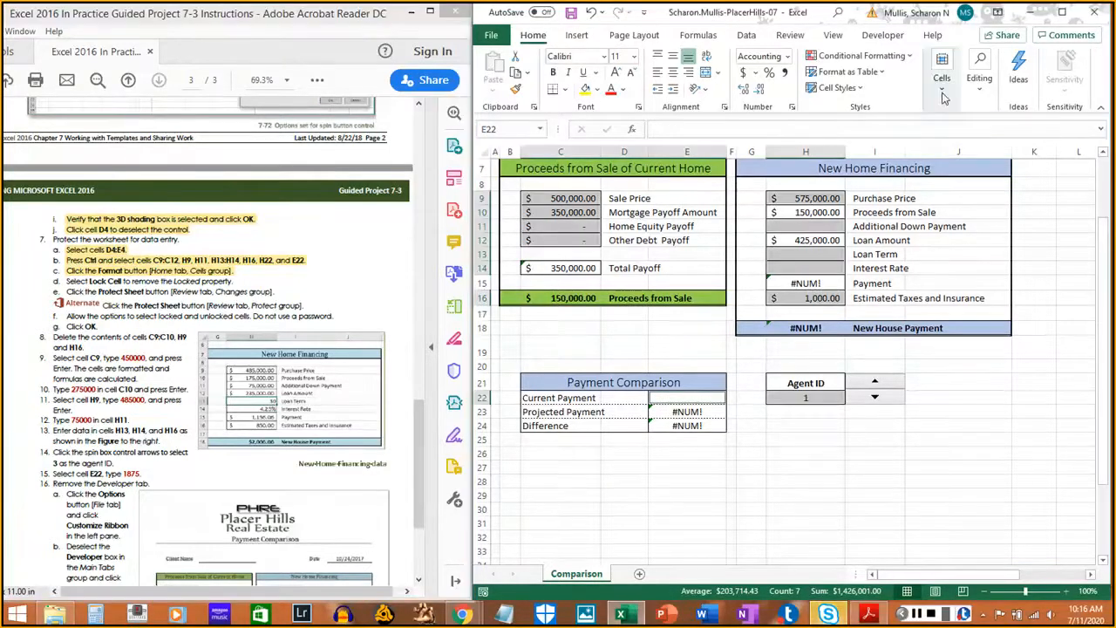
left_click(941, 74)
left_click(1001, 144)
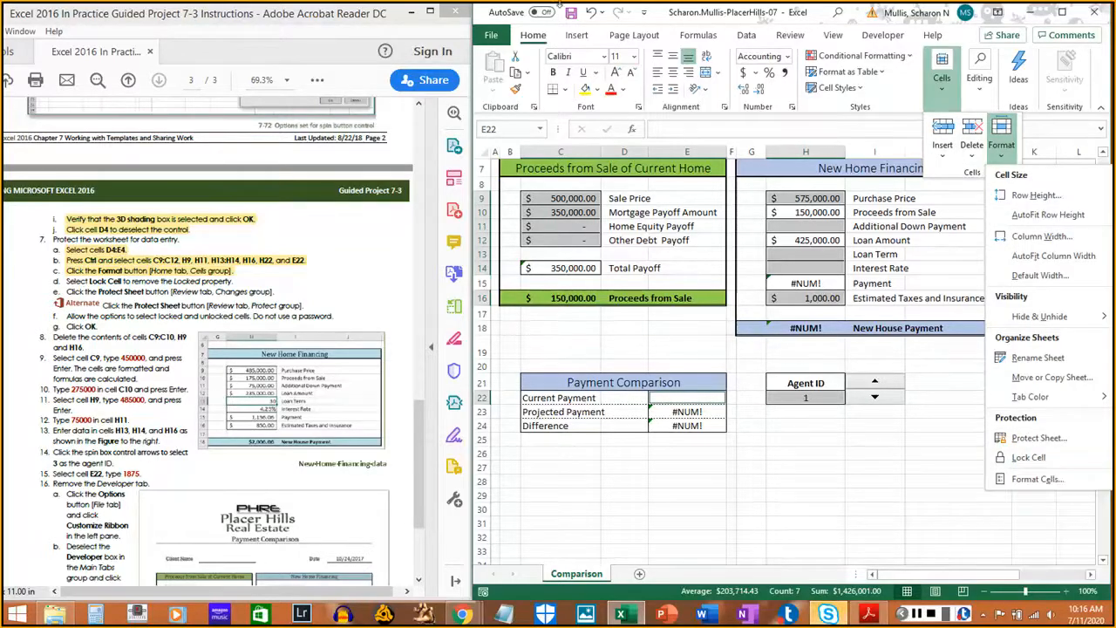
left_click(939, 94)
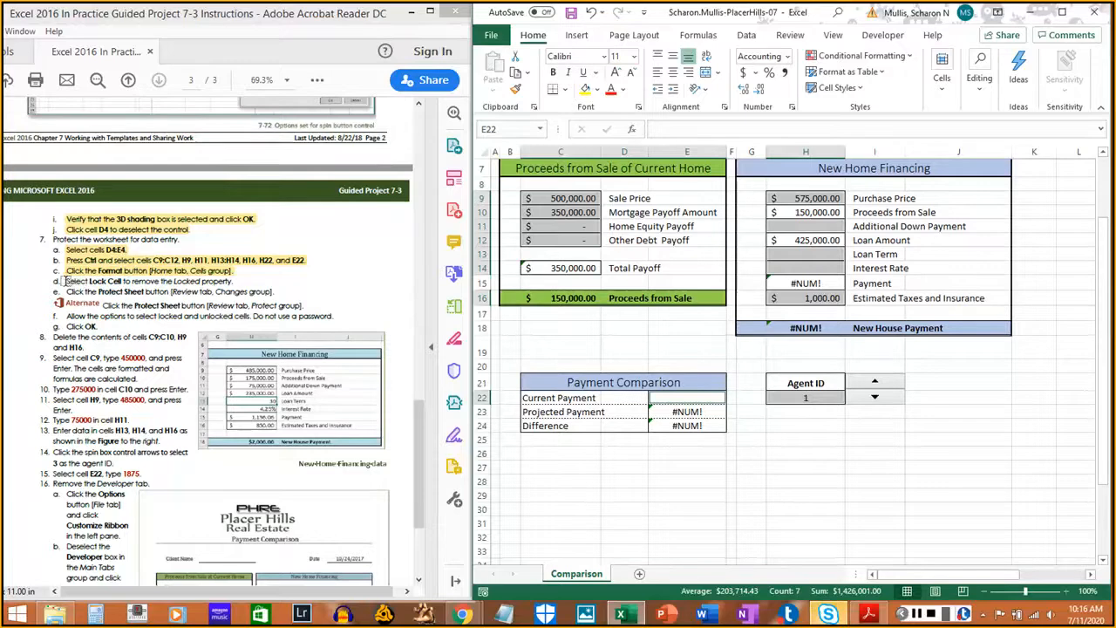
left_click_drag(66, 281, 231, 280)
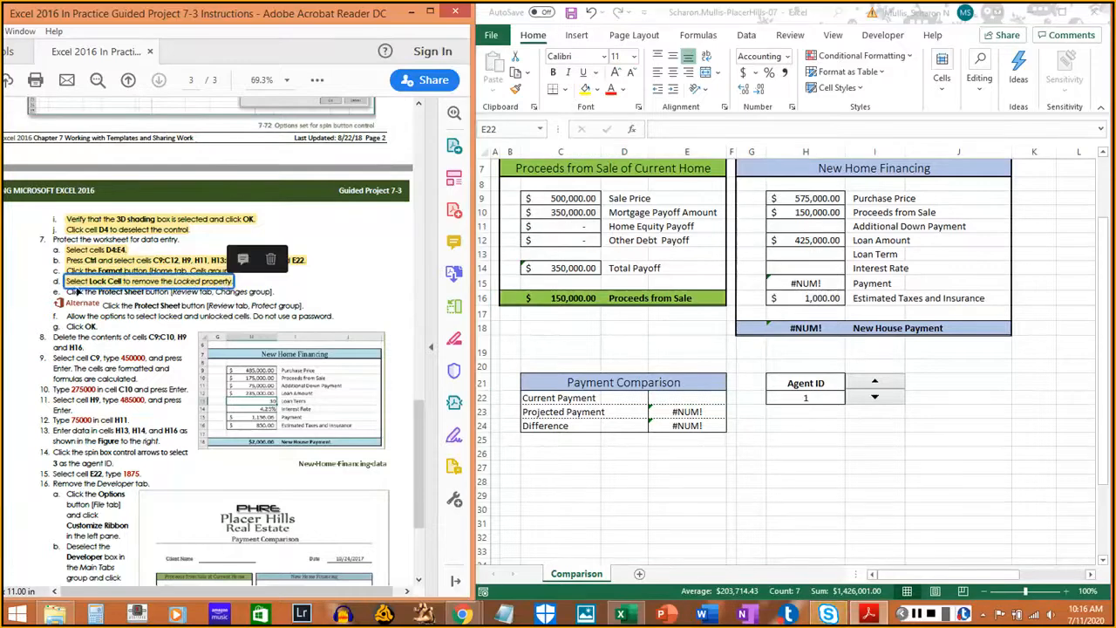
left_click(119, 293)
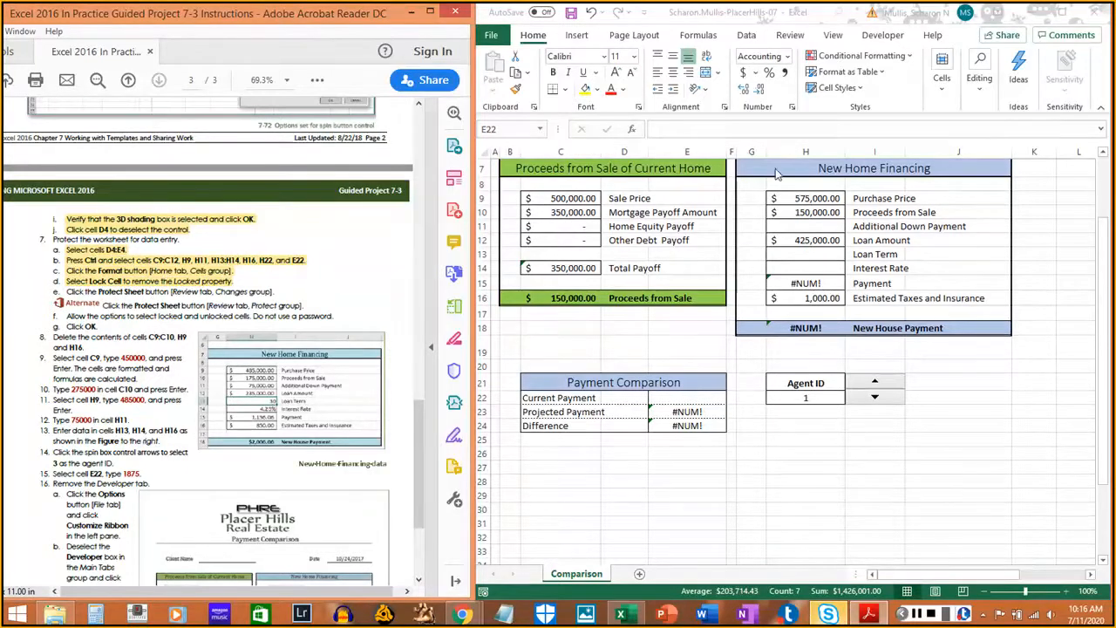
- Protect the Comparison sheet with no password, allowing selection of locked and unlocked cells
left_click(791, 36)
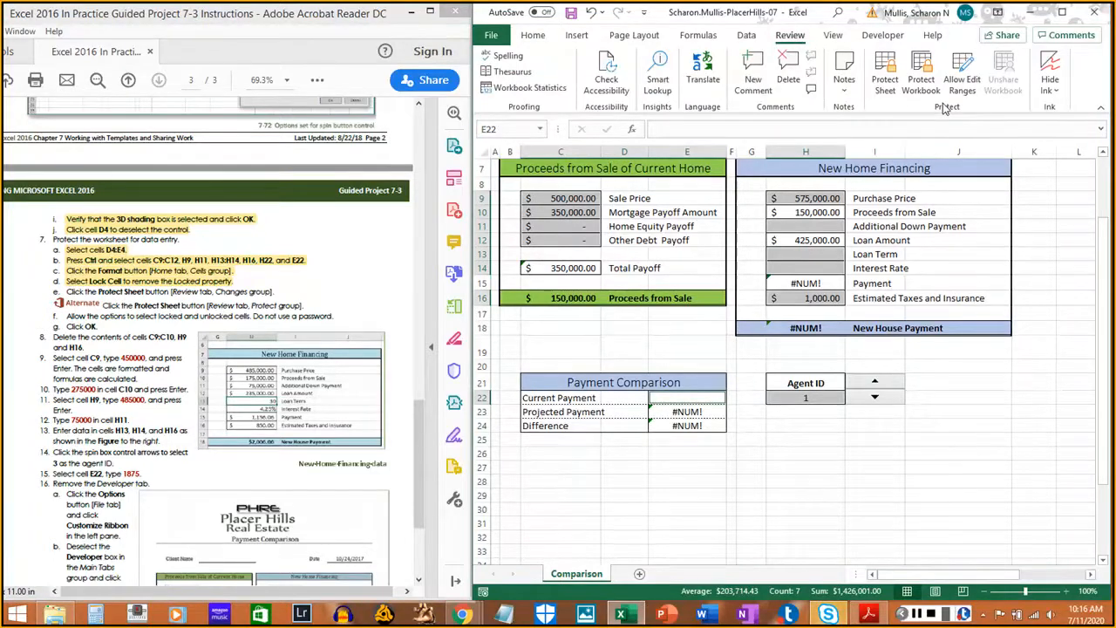
left_click(889, 87)
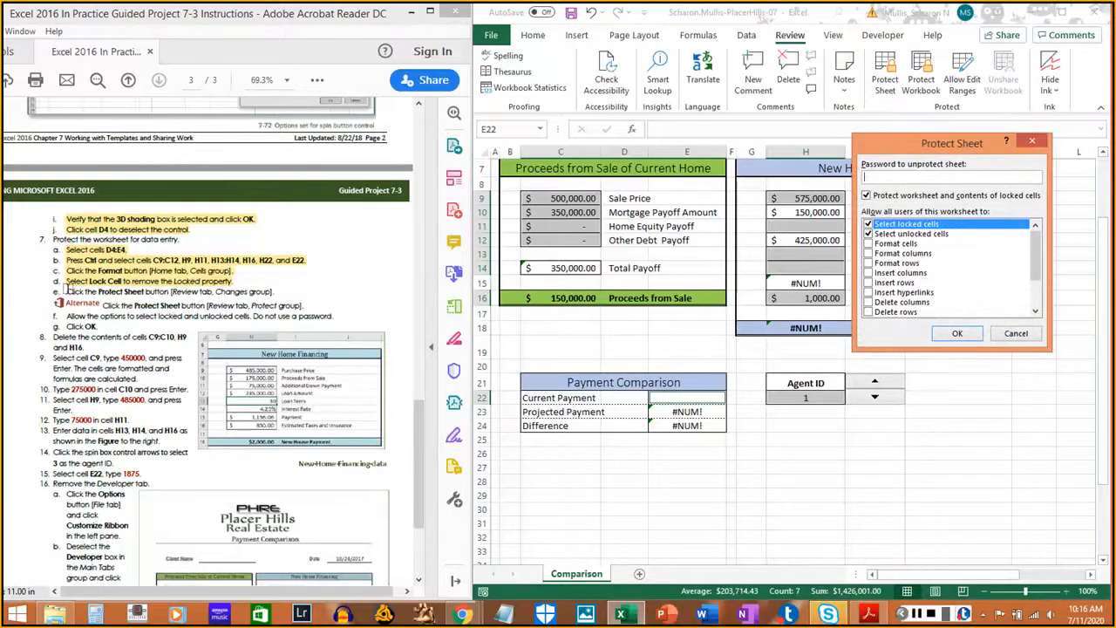
left_click_drag(66, 292, 275, 291)
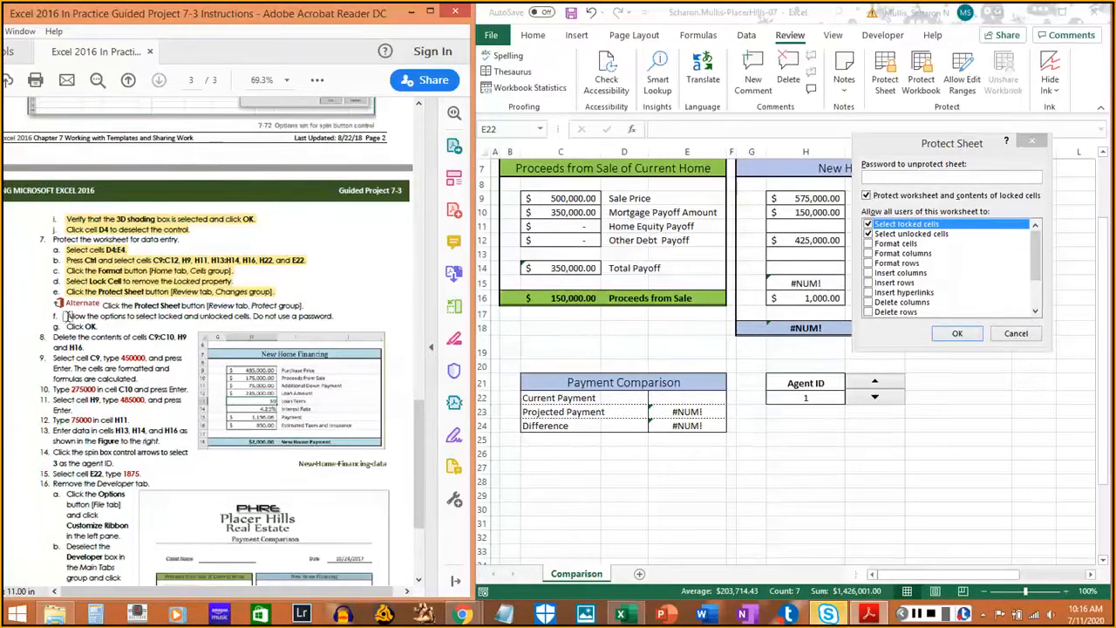
left_click_drag(66, 316, 338, 316)
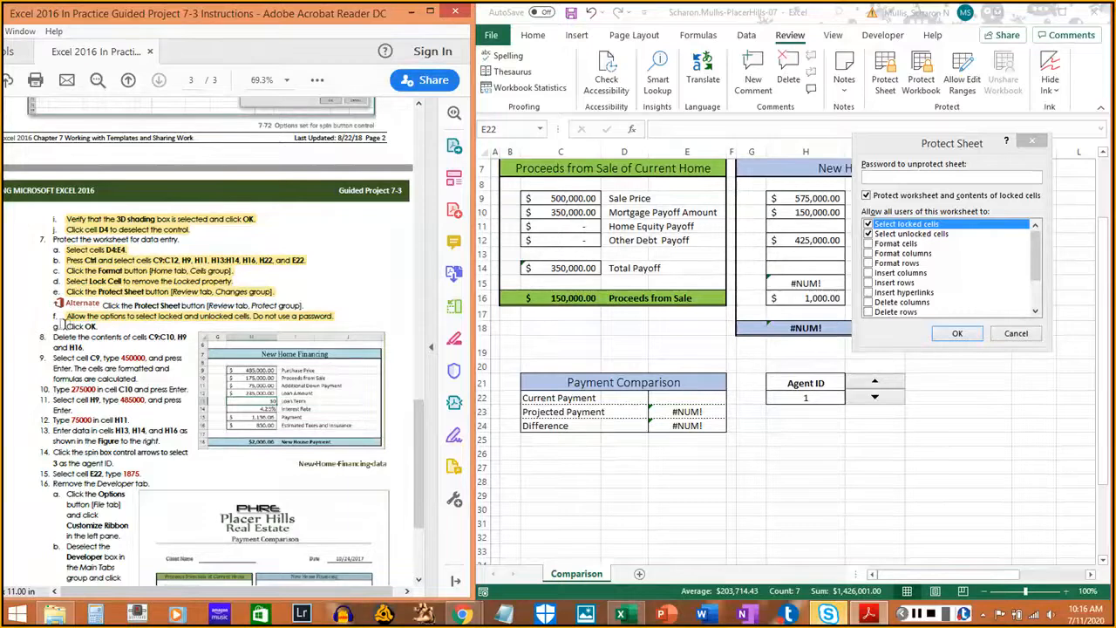
left_click_drag(67, 326, 99, 325)
left_click(956, 333)
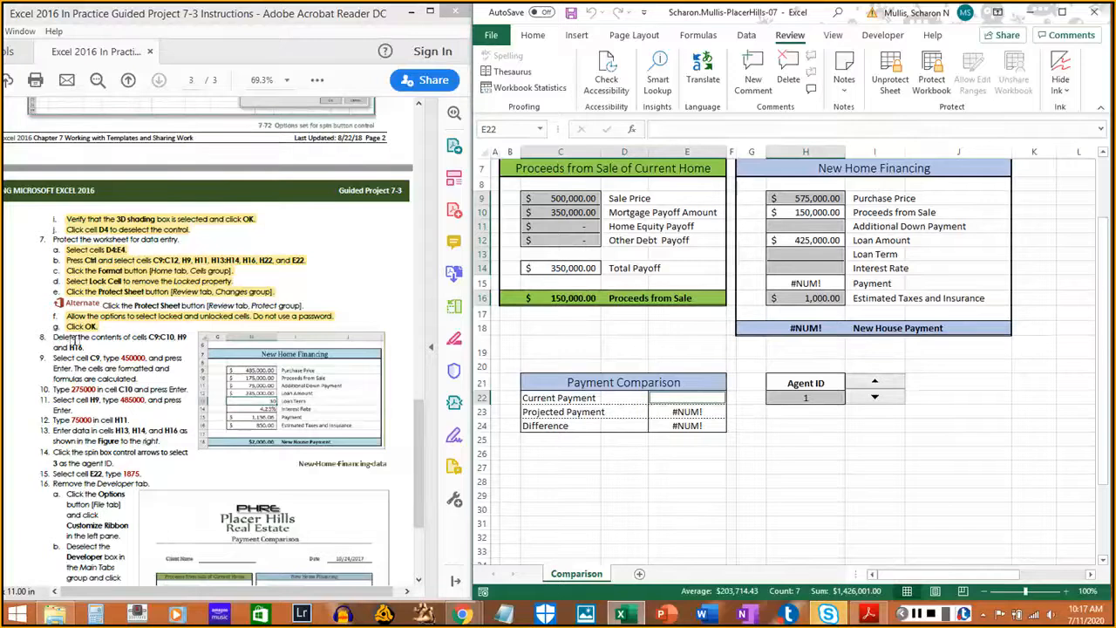
- Clear the contents of cells C9:C10, H9 and H16
left_click(542, 213)
left_click_drag(554, 202, 556, 211)
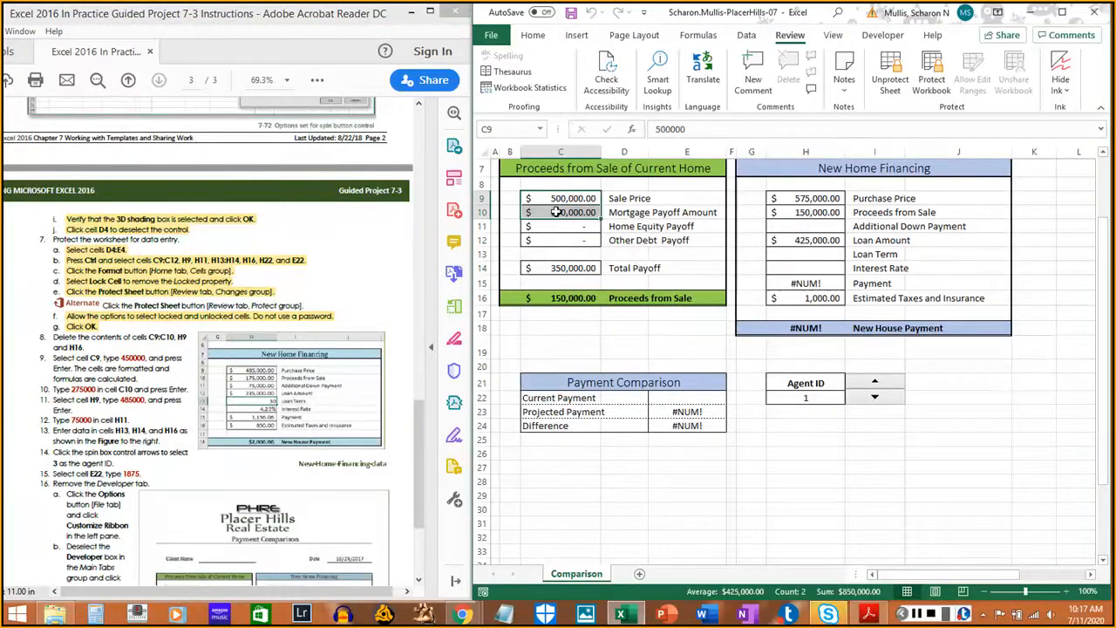
key("Delete")
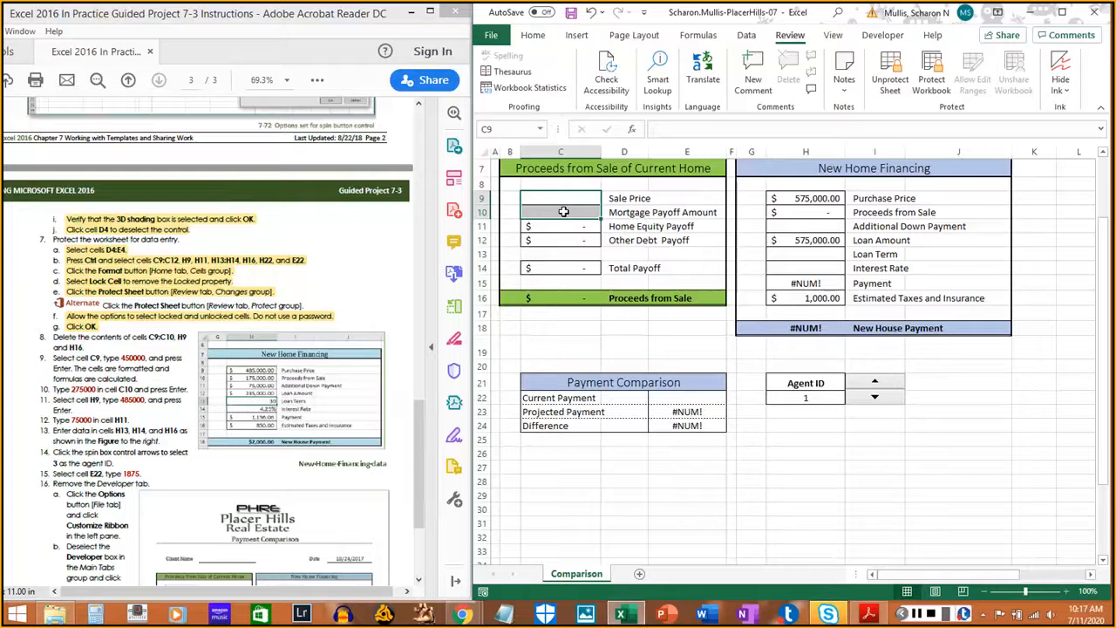
left_click(815, 199)
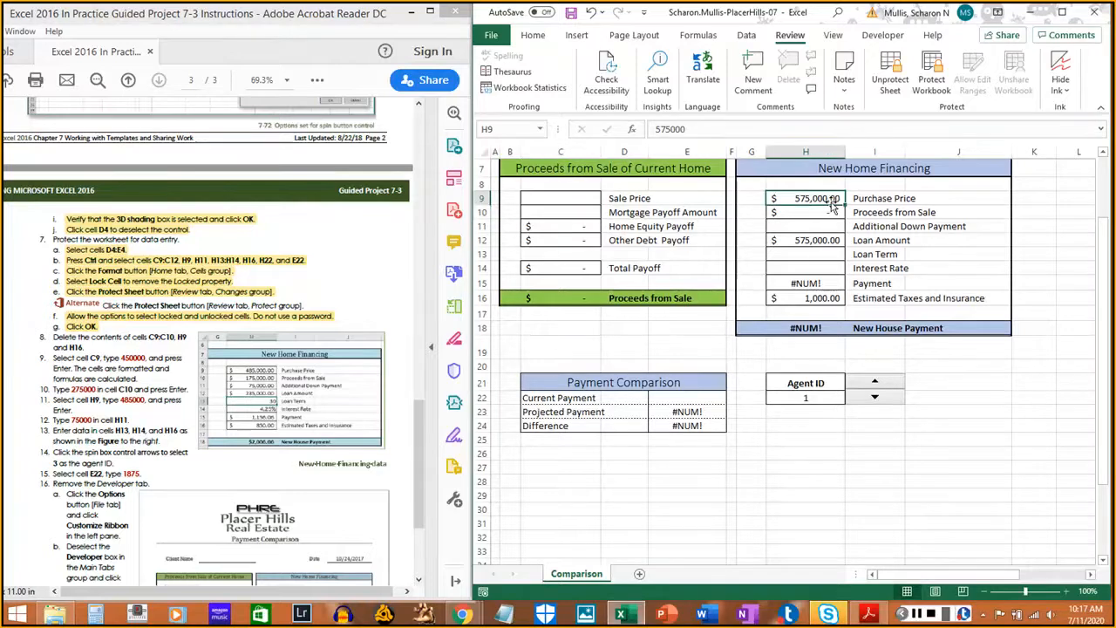
key("Delete")
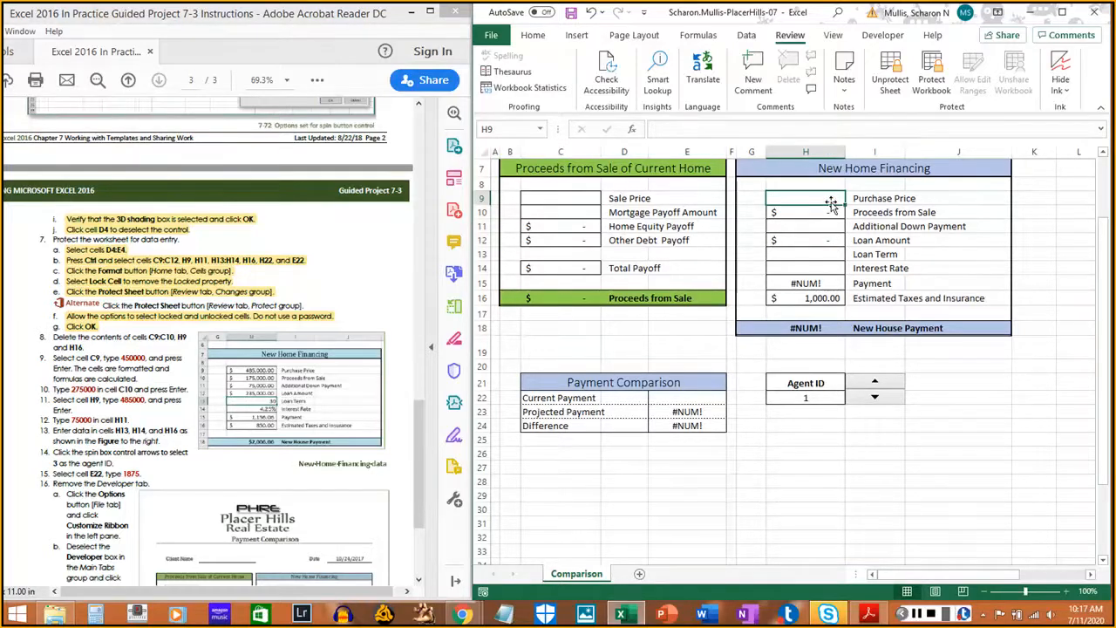
left_click(808, 298)
key("Delete")
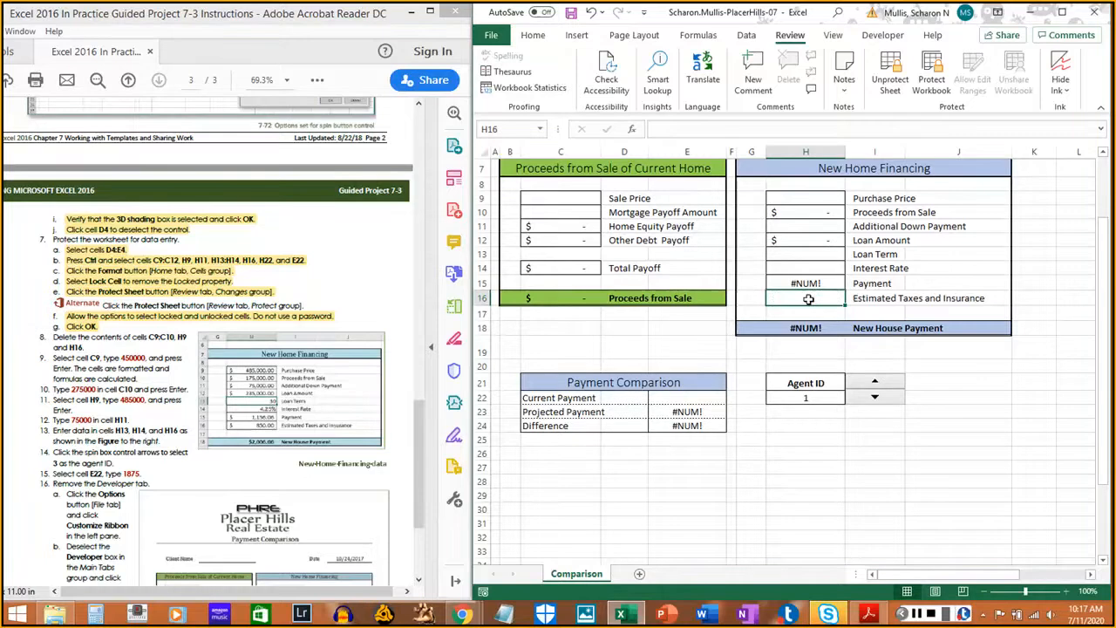
- Mark instruction step 8 done and save the workbook
left_click(57, 338)
left_click_drag(66, 338, 84, 347)
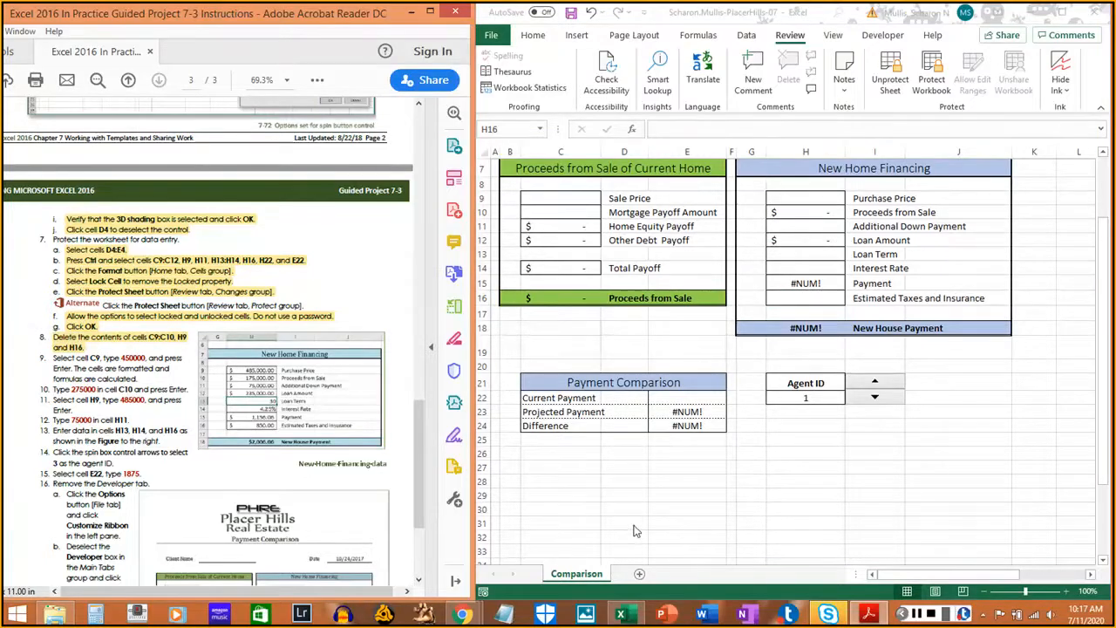
key("ctrl+s")
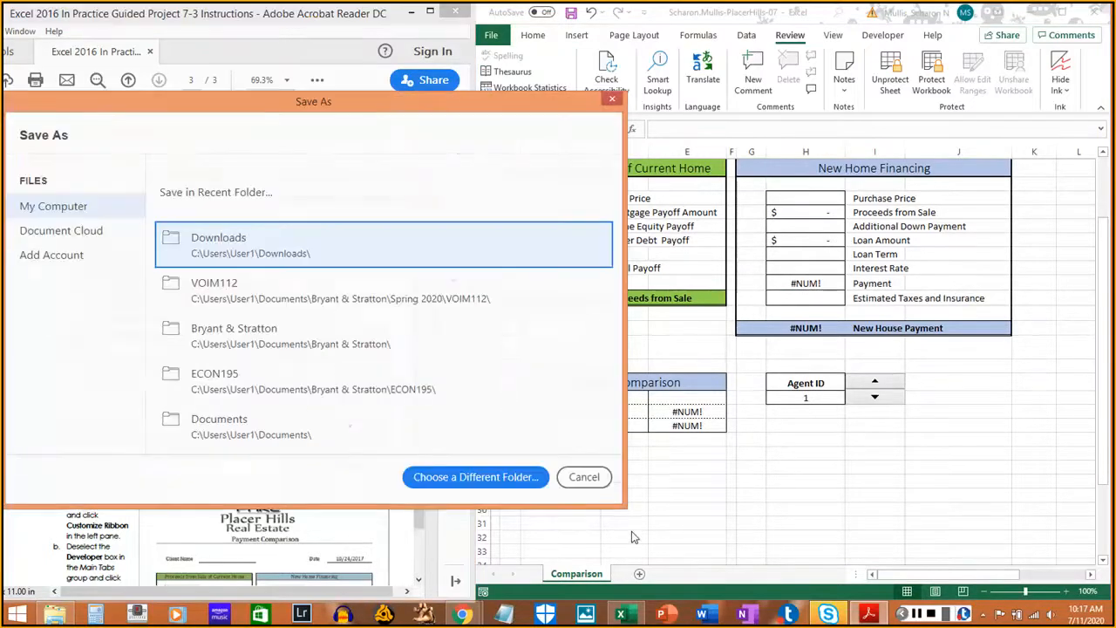
left_click(584, 476)
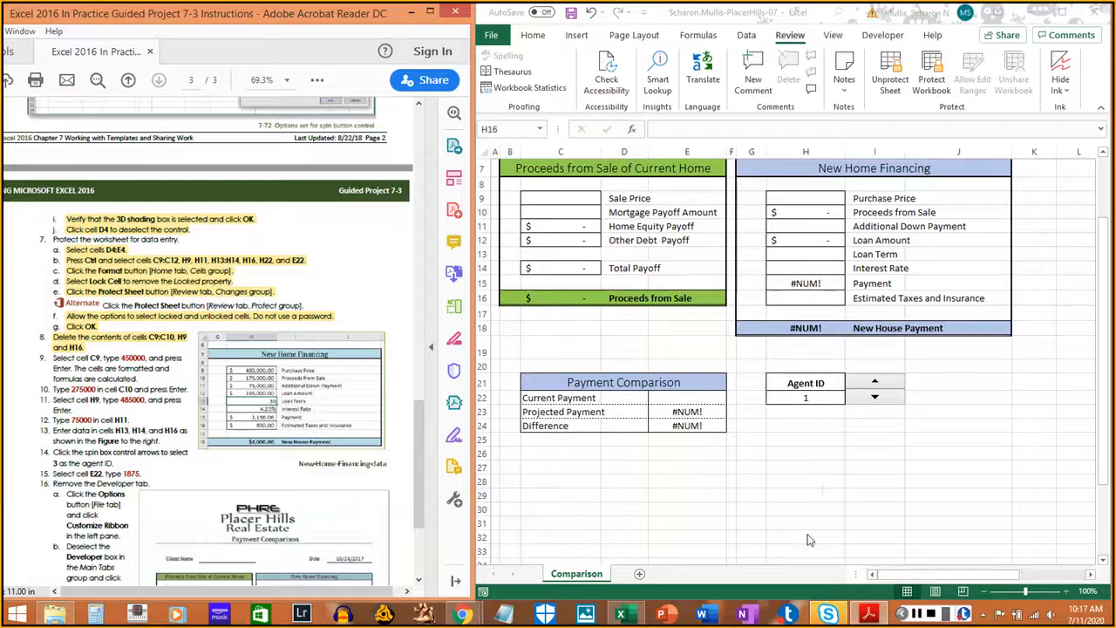
left_click(782, 586)
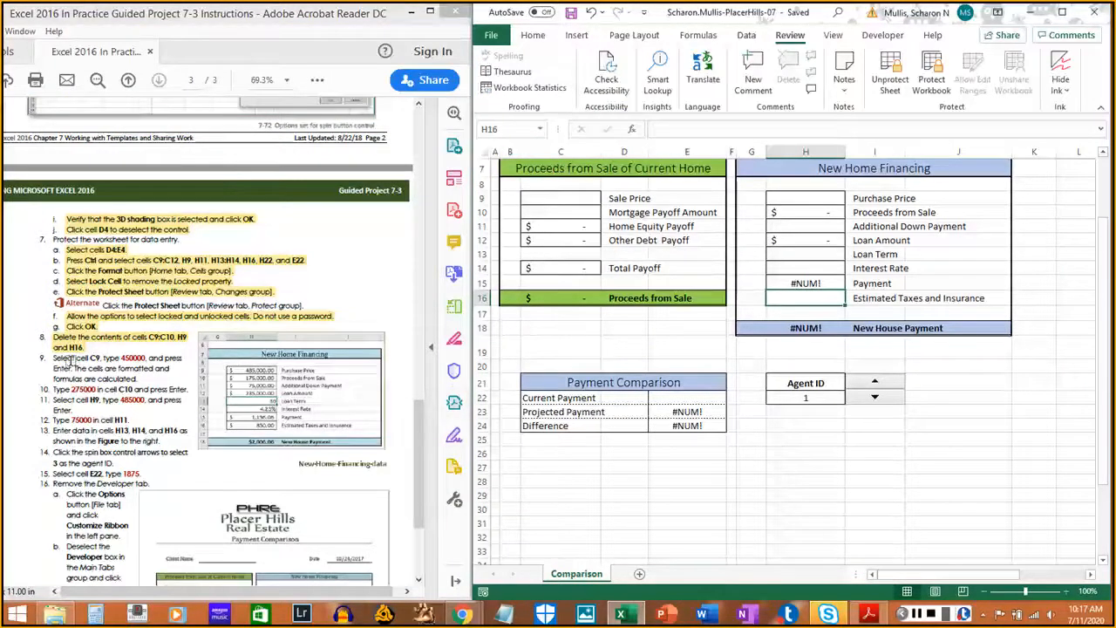
- Enter a 450,000 sale price in C9 and 275,000 mortgage payoff in C10
left_click(558, 197)
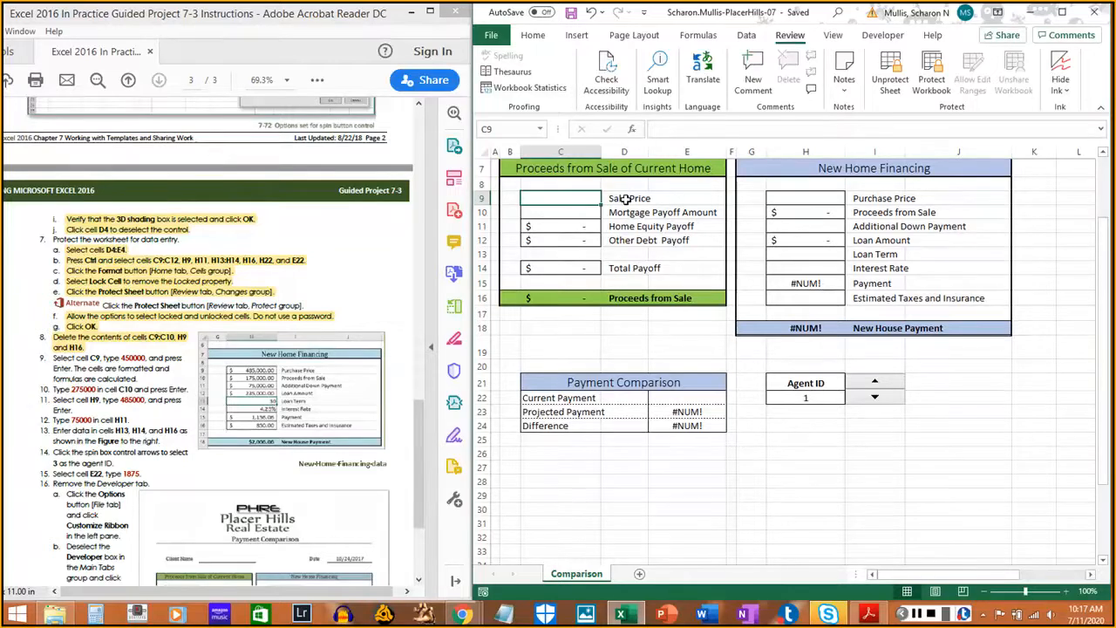
type("450000")
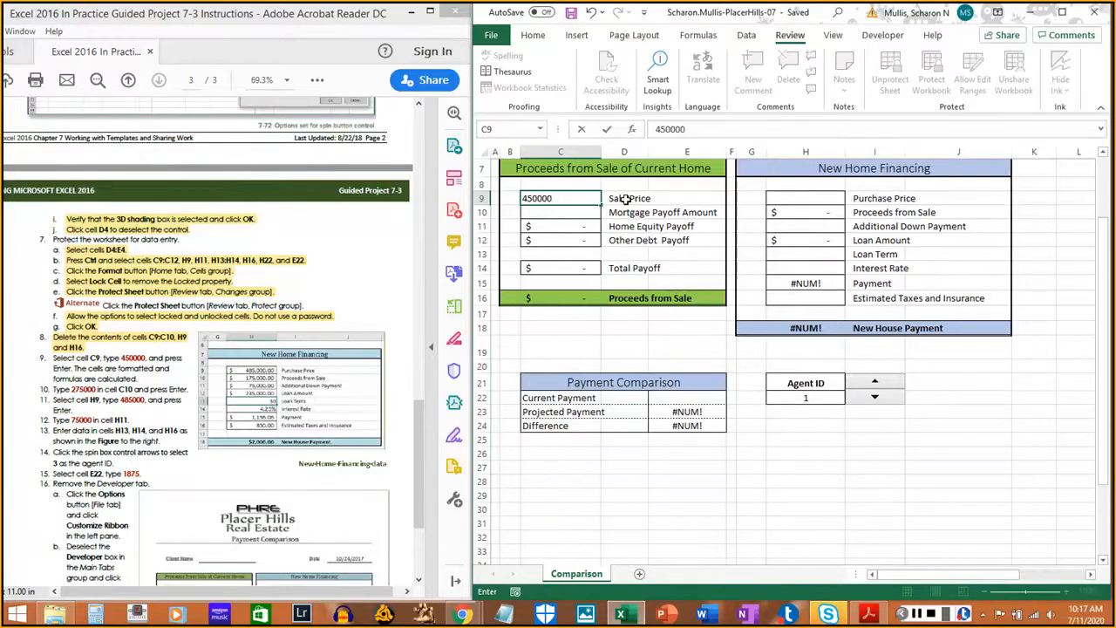
key("Return")
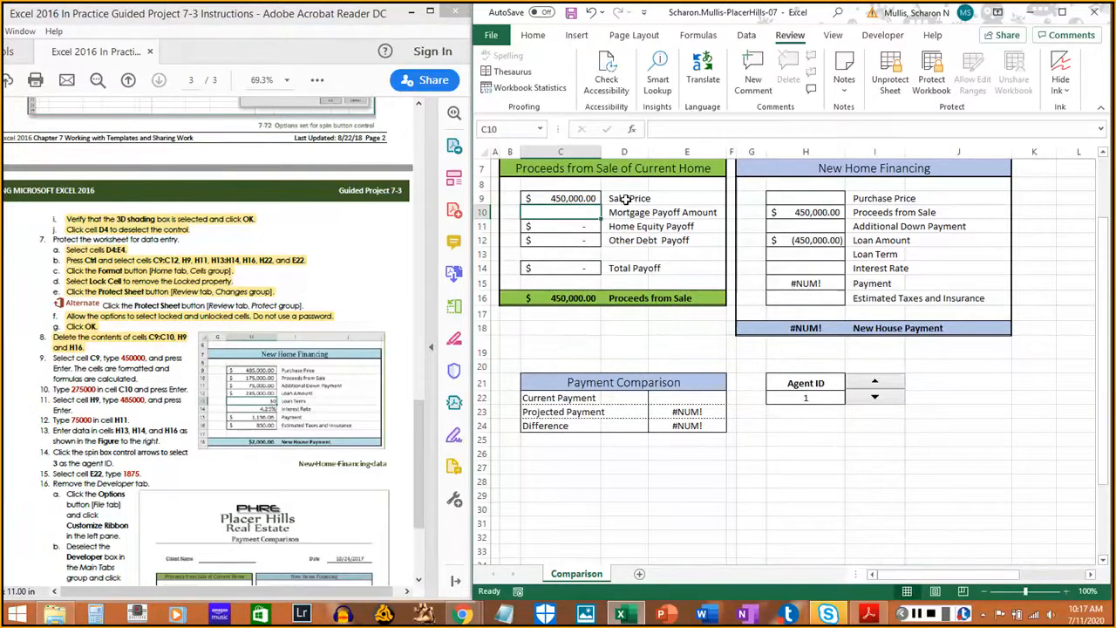
left_click_drag(51, 356, 137, 380)
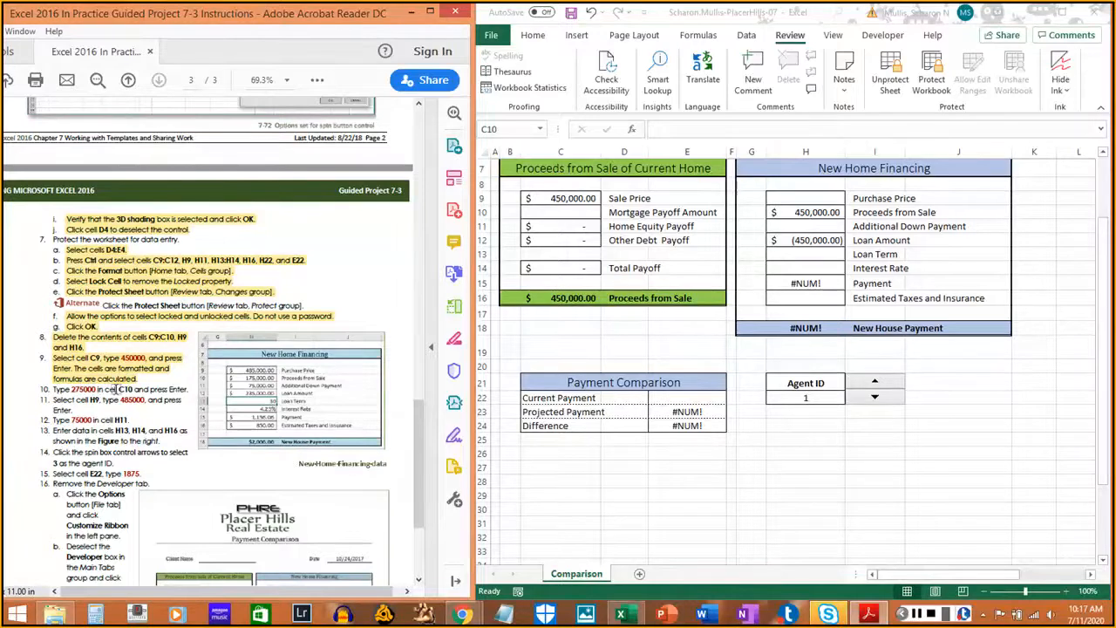
left_click(585, 212)
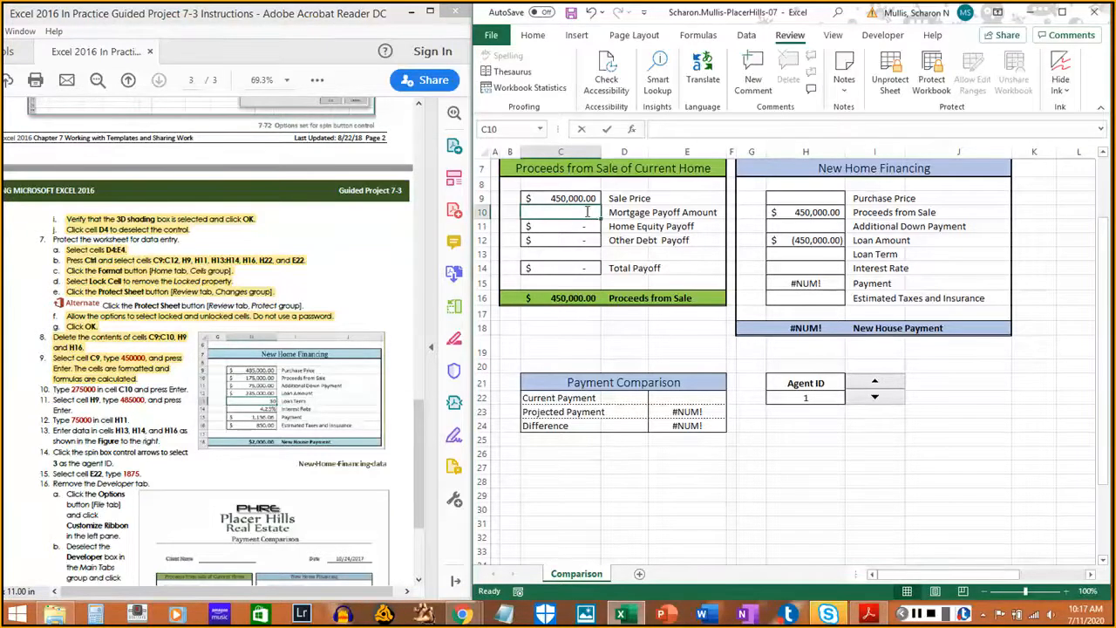
type("275000")
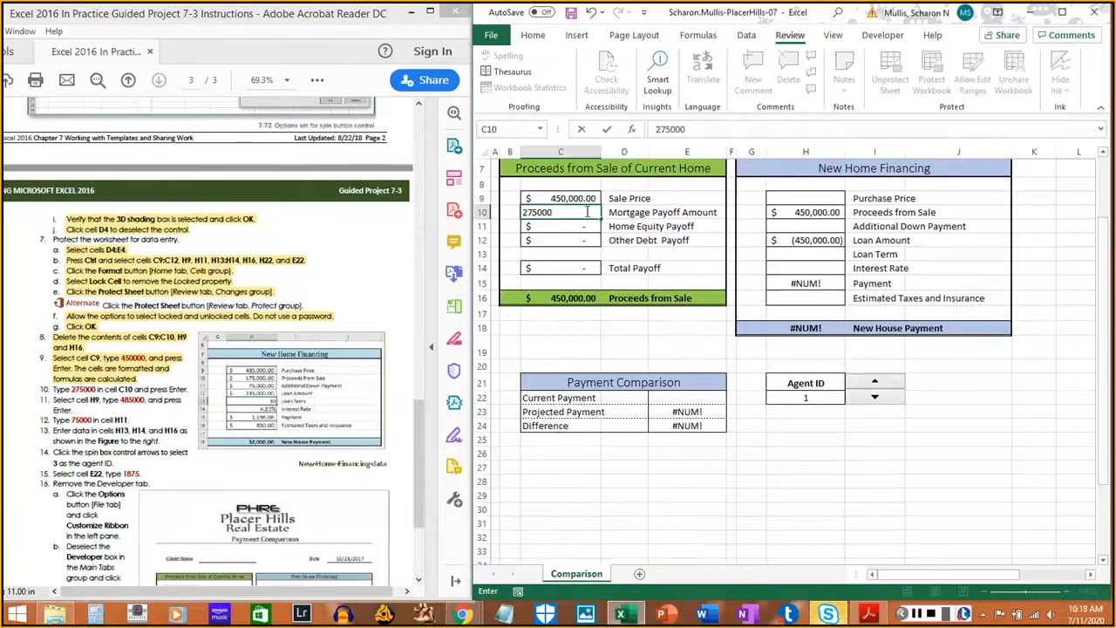
key("Return")
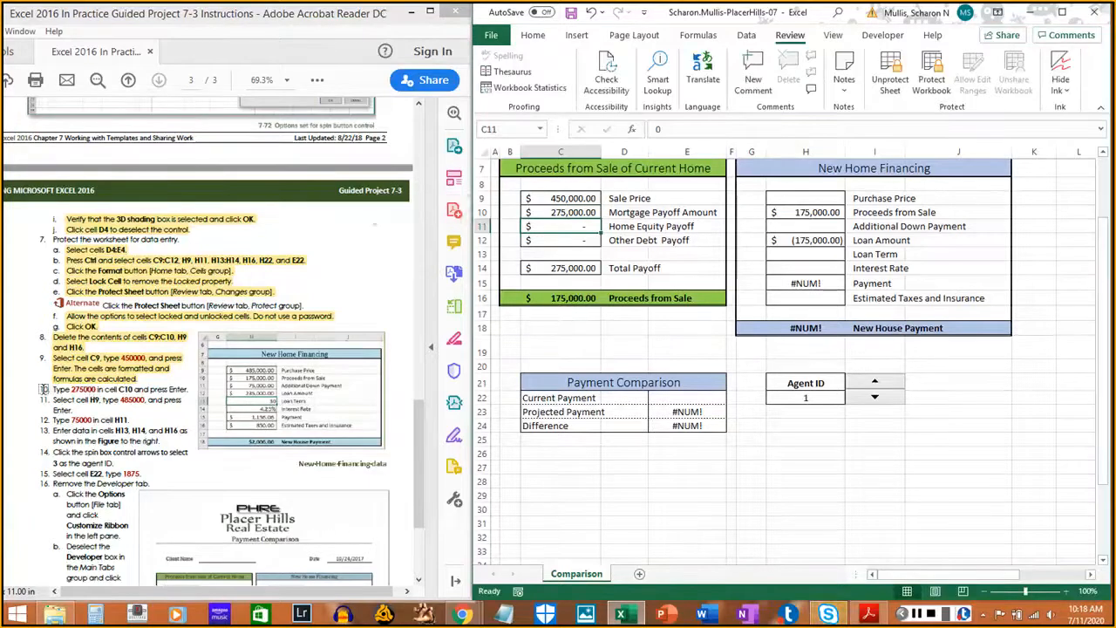
left_click_drag(52, 390, 186, 393)
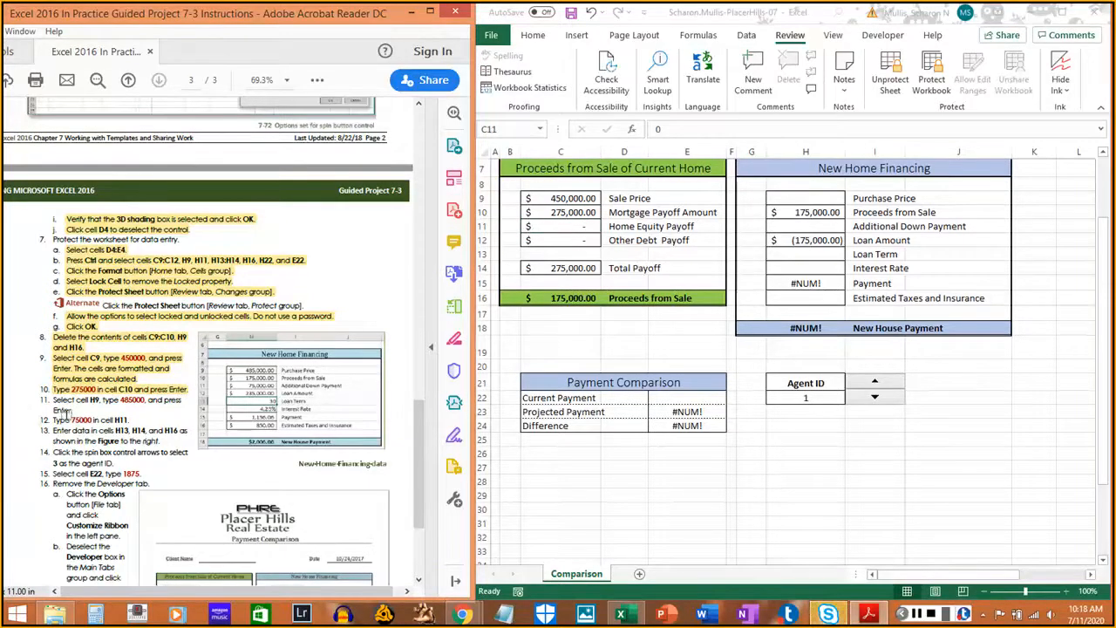
- Enter a 485,000 purchase price in H9 and 75,000 additional down payment in H11
double_click(817, 197)
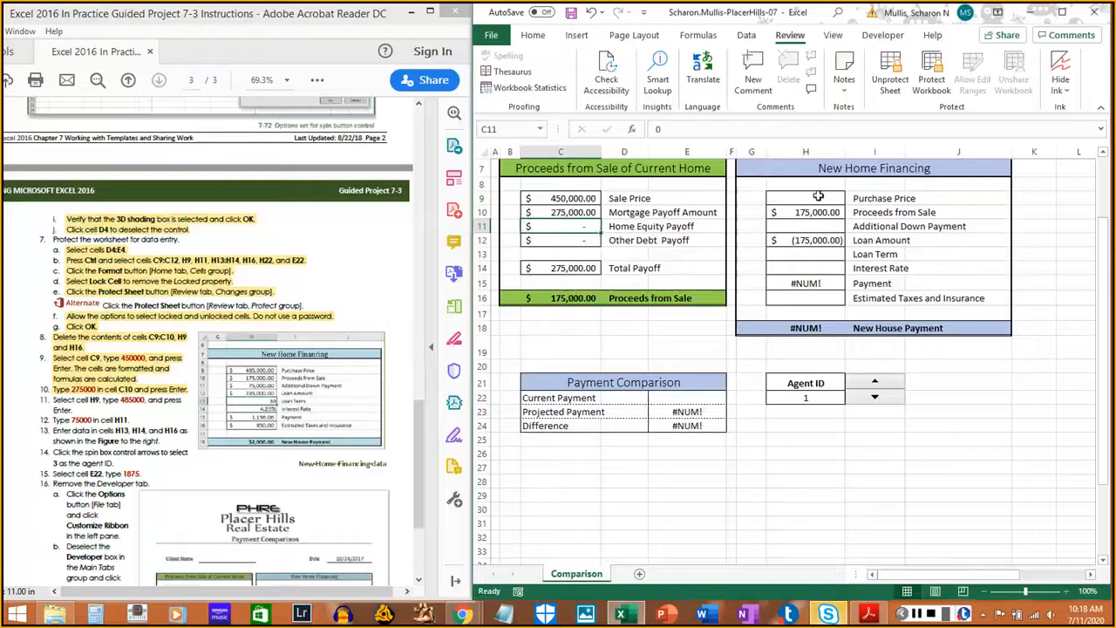
left_click(811, 197)
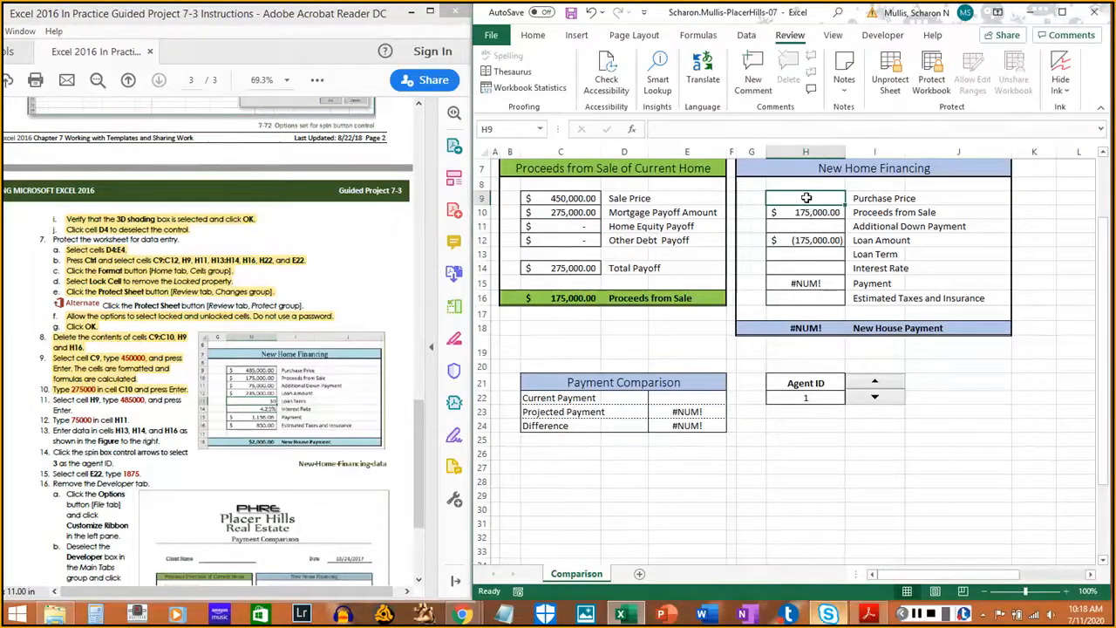
type("48")
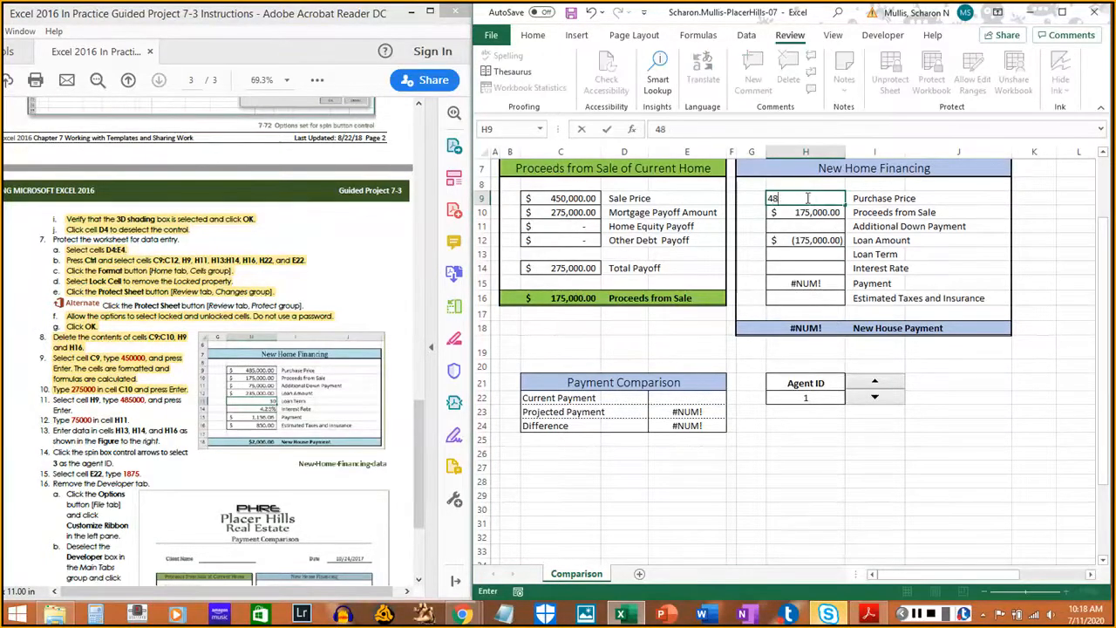
type("5000")
key("Return")
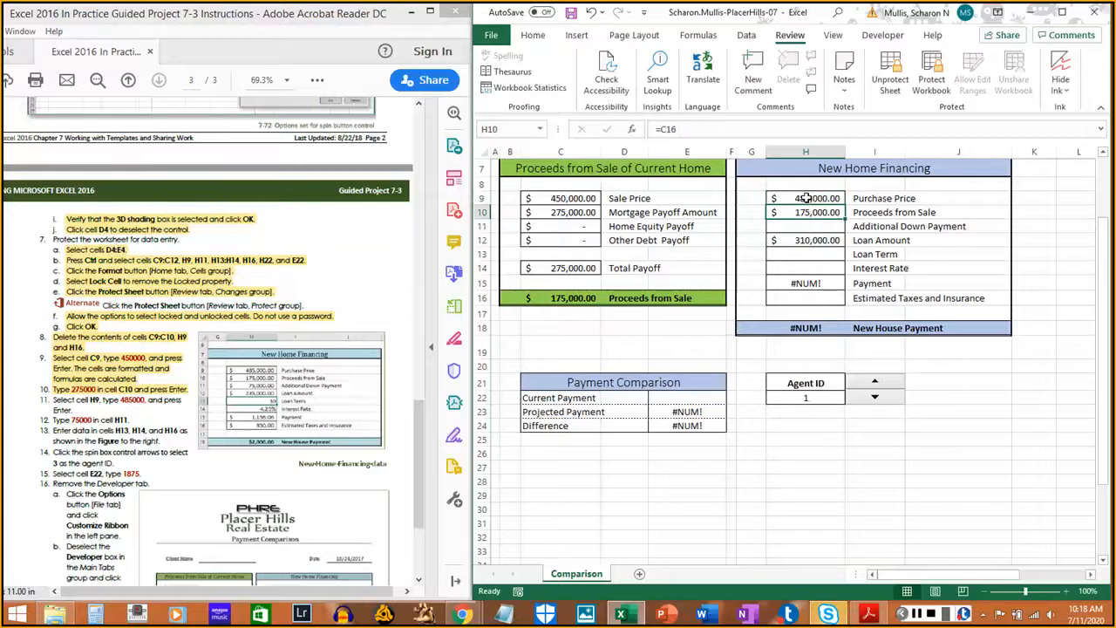
left_click(48, 400)
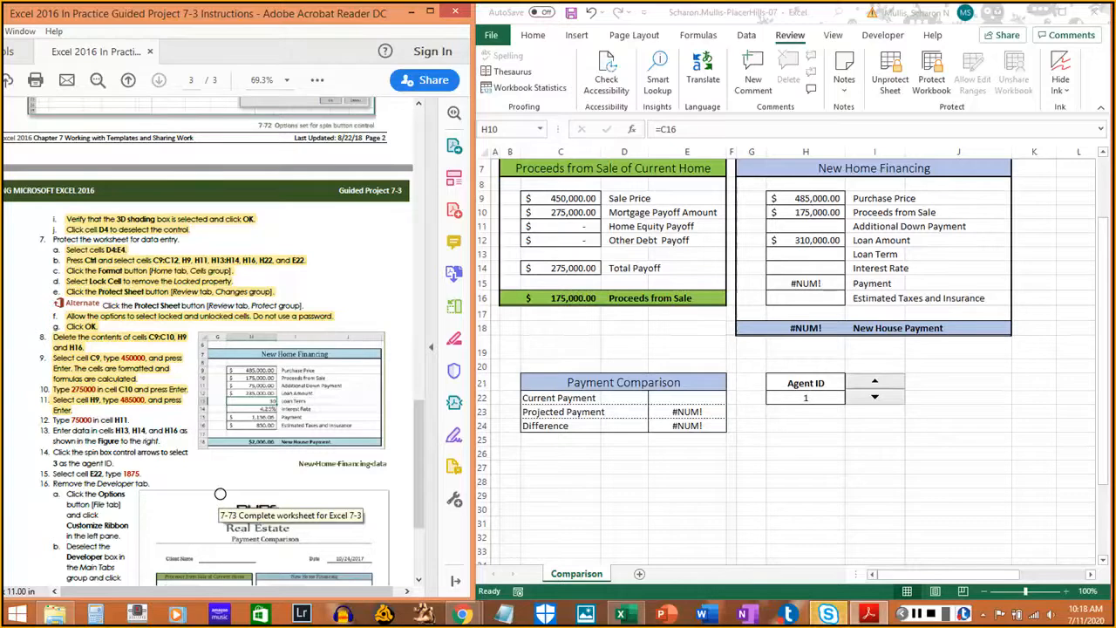
left_click(803, 267)
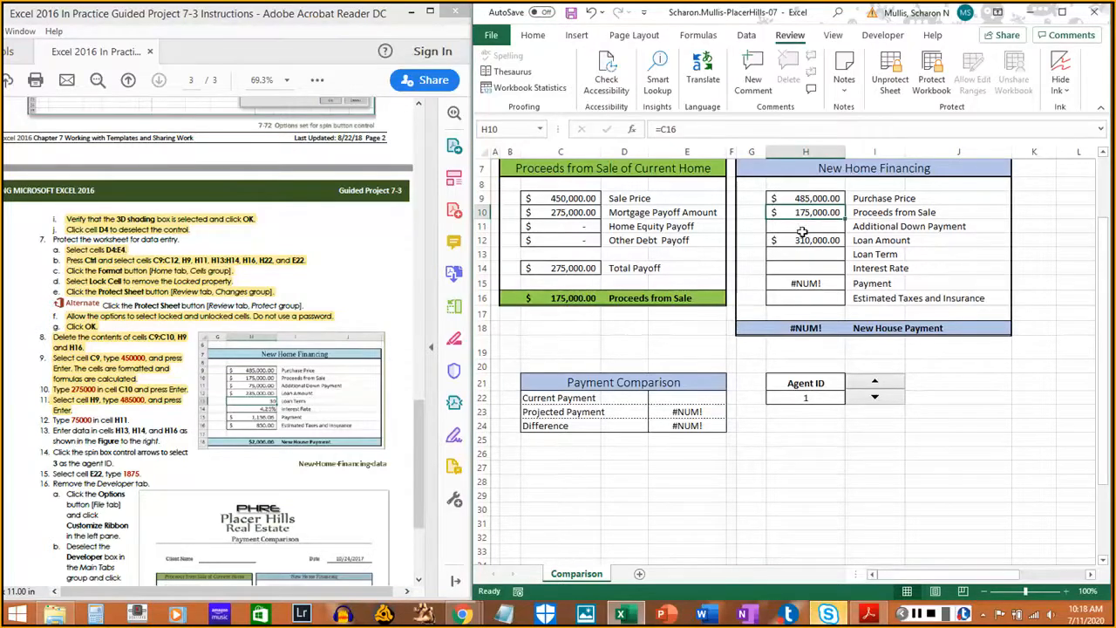
left_click(803, 227)
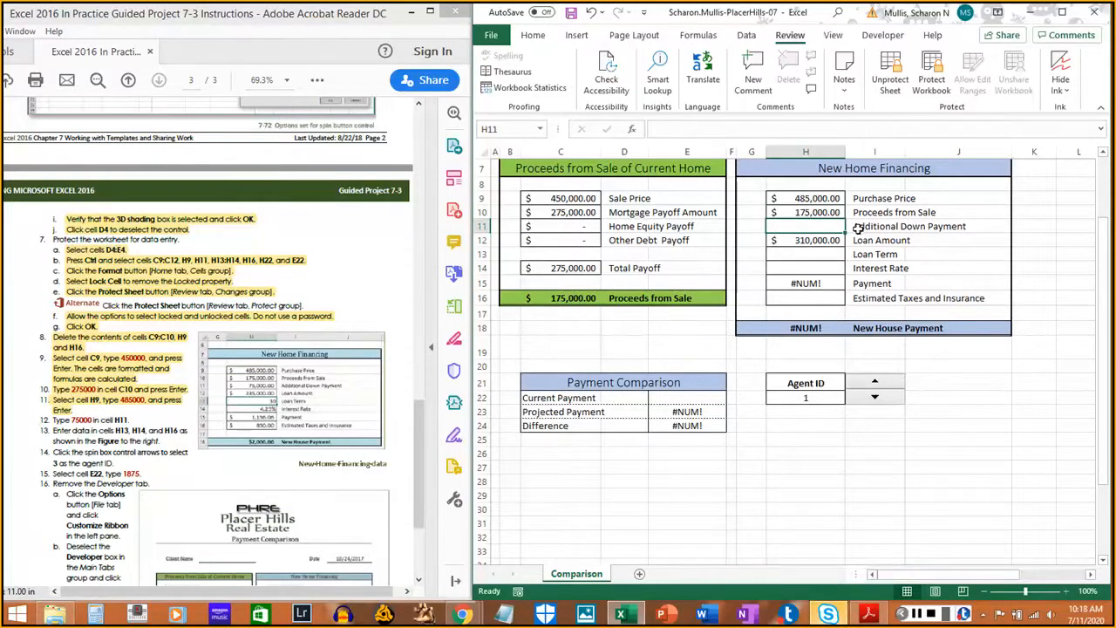
type("75000")
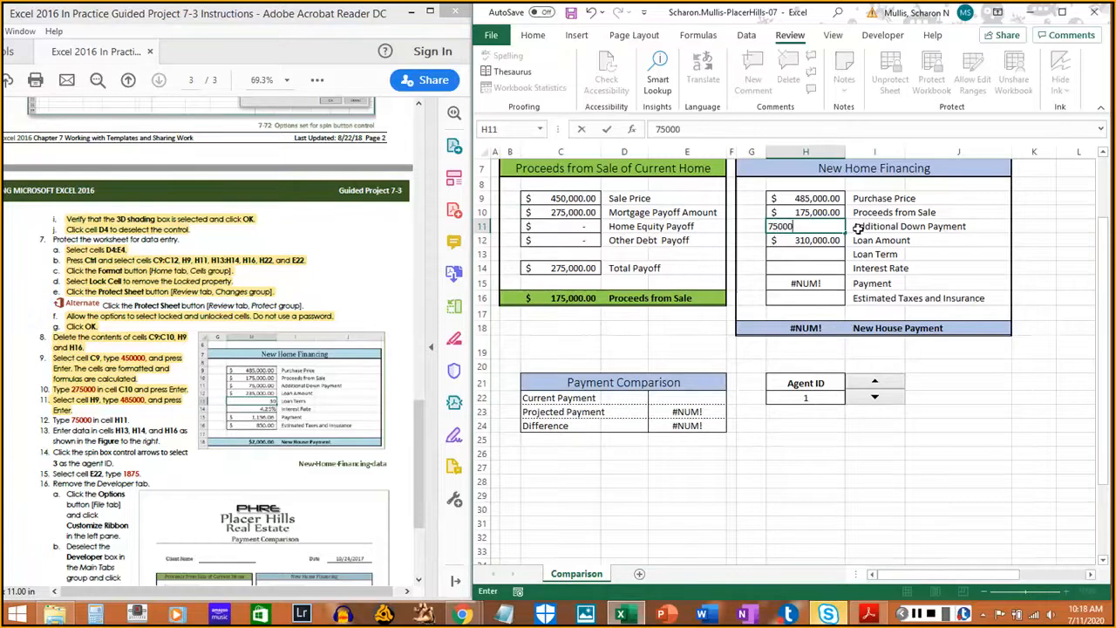
key("ctrl+Return")
key("Return")
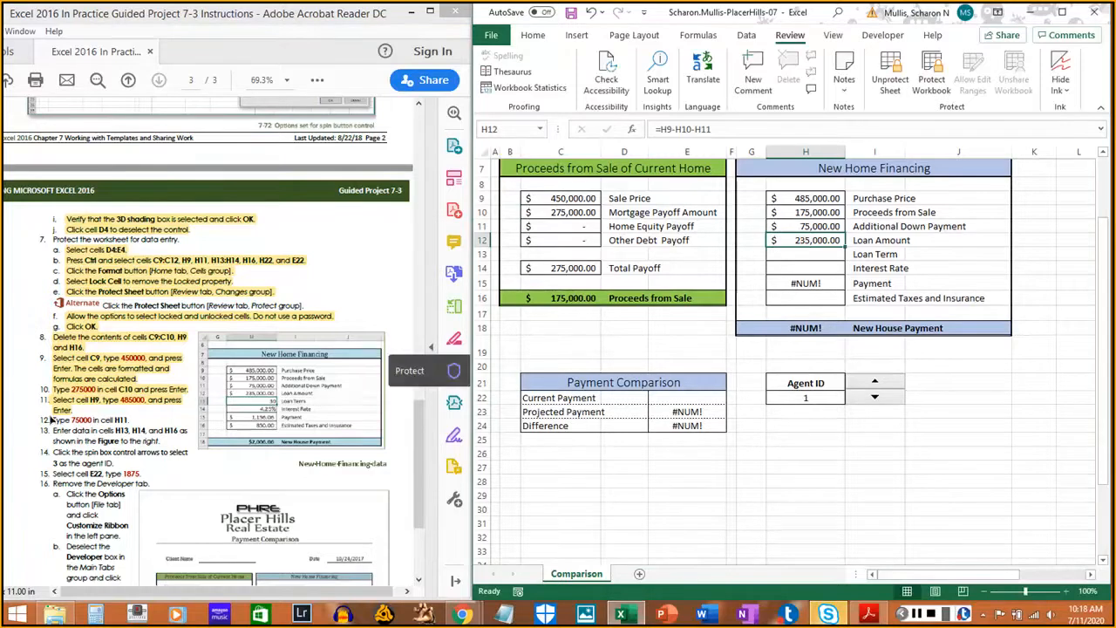
- Enter a 30-year loan term in cell H13
left_click_drag(51, 420, 129, 420)
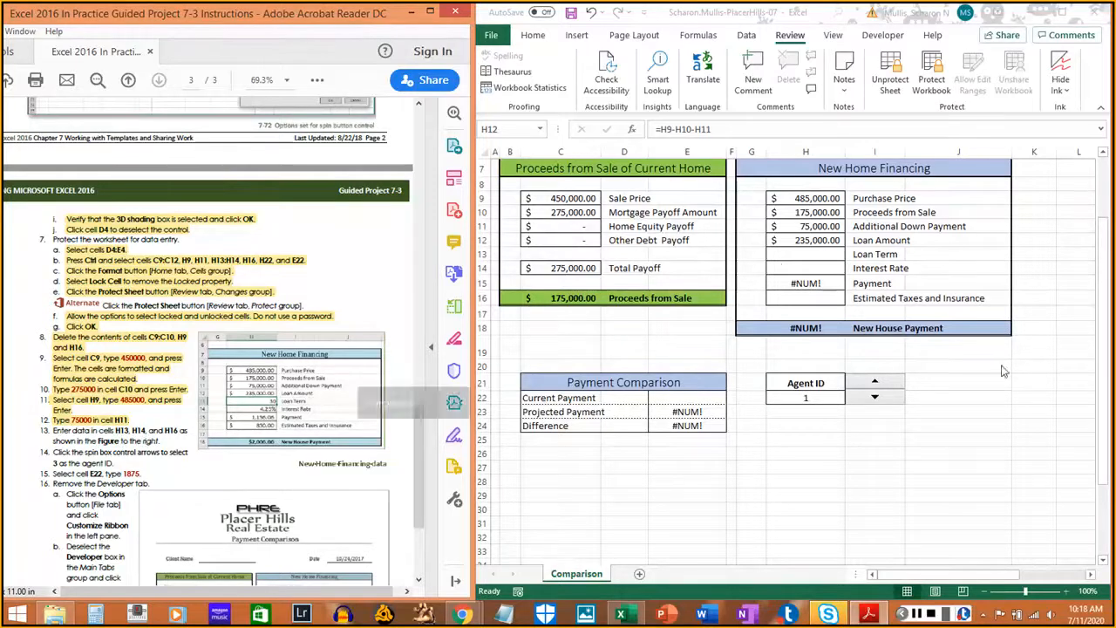
left_click(815, 254)
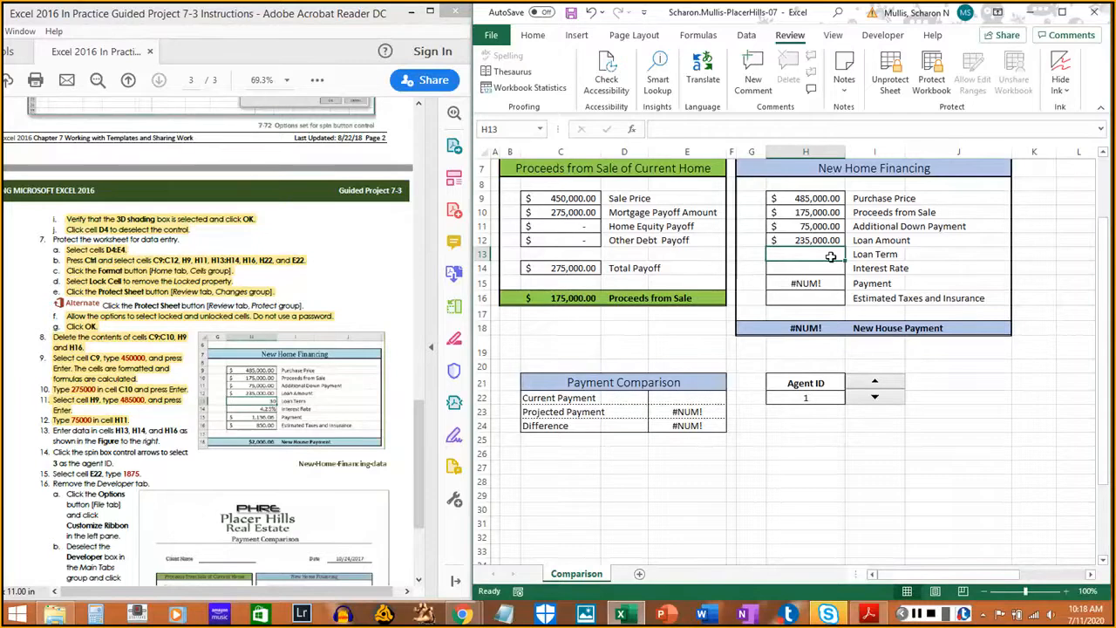
double_click(288, 29)
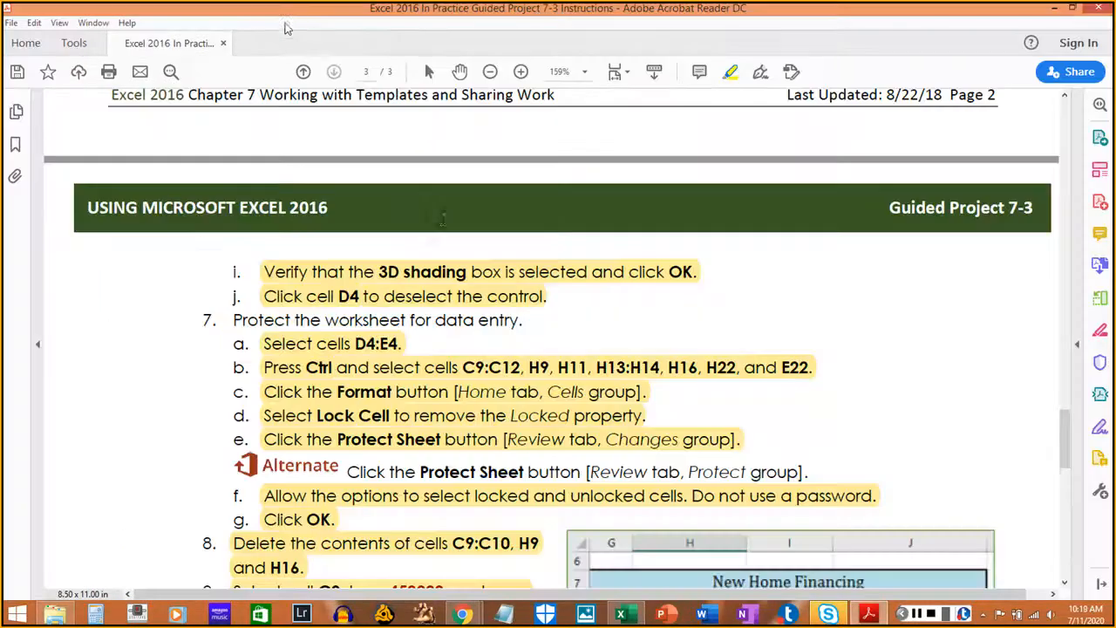
scroll(492, 307, "down", 3)
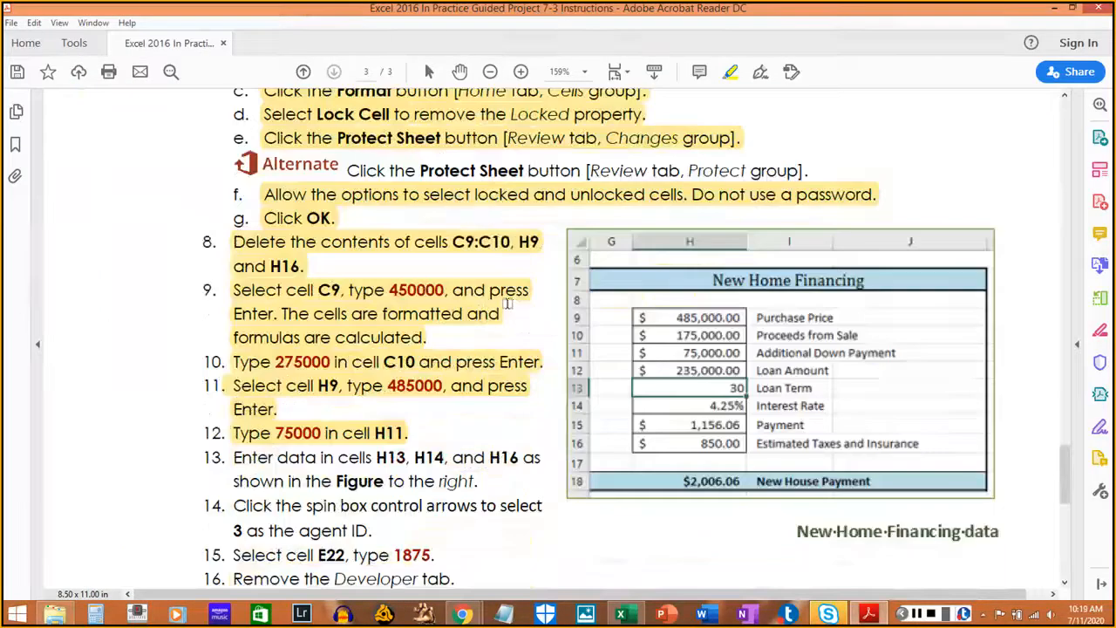
double_click(414, 7)
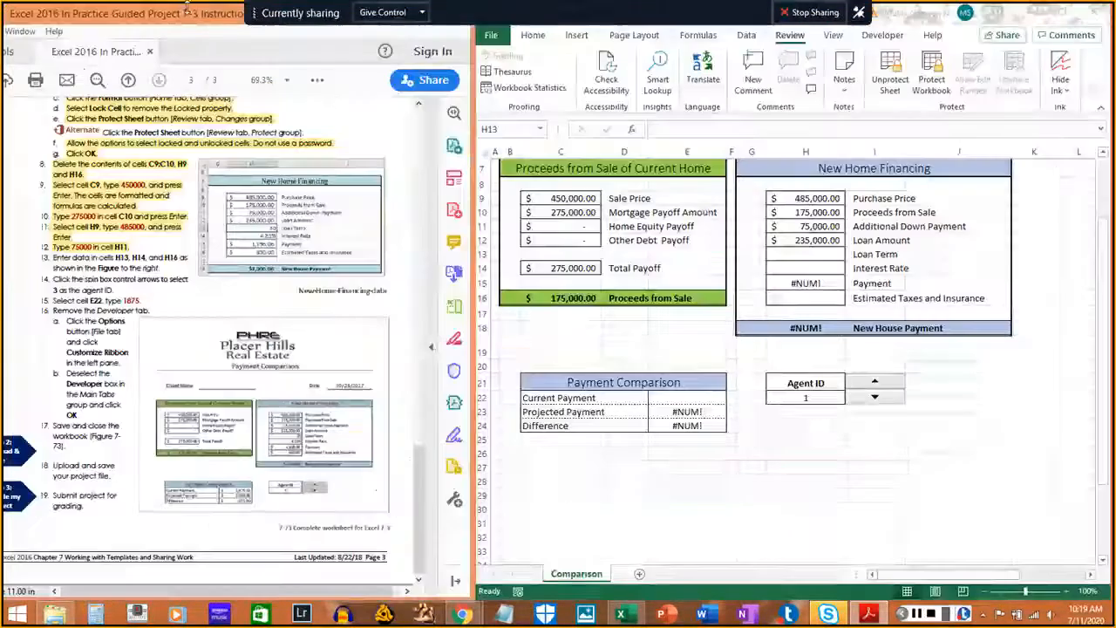
left_click(826, 254)
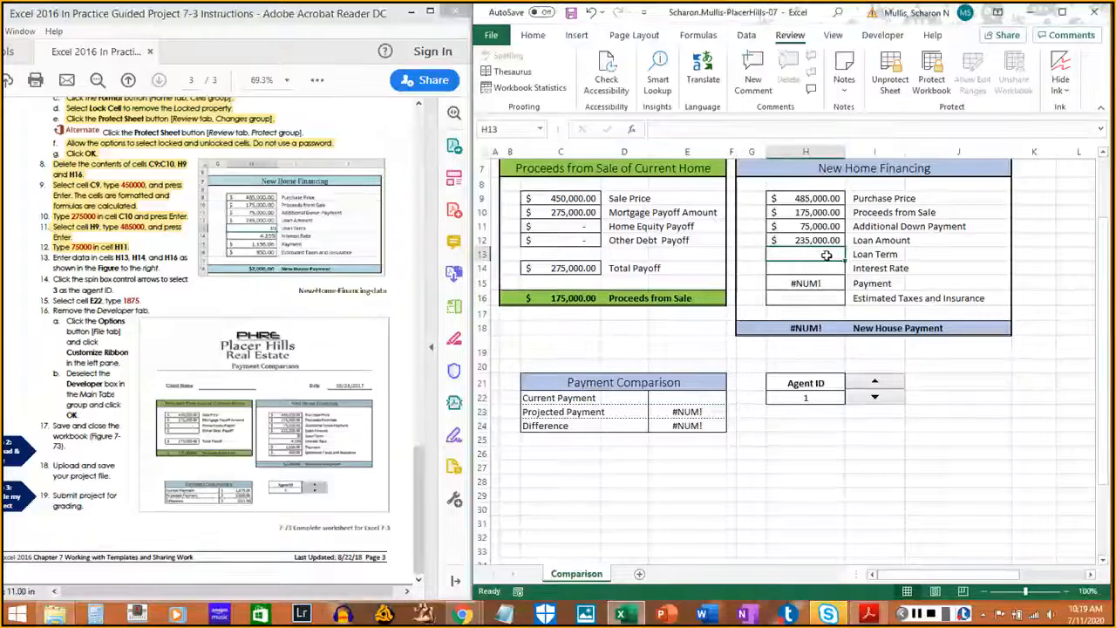
type("30")
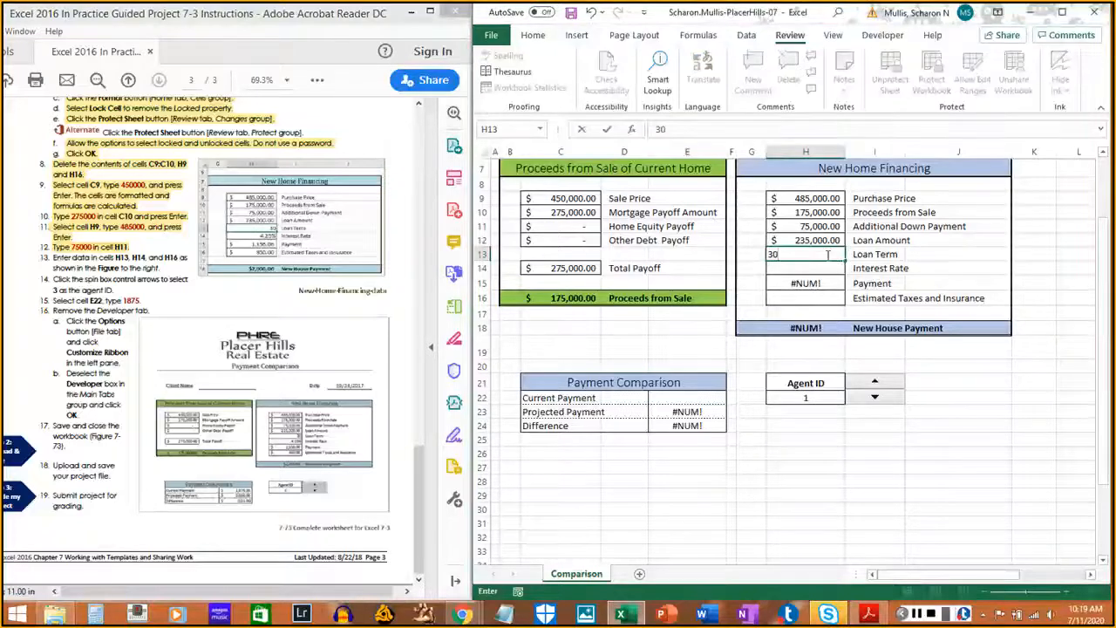
key("Return")
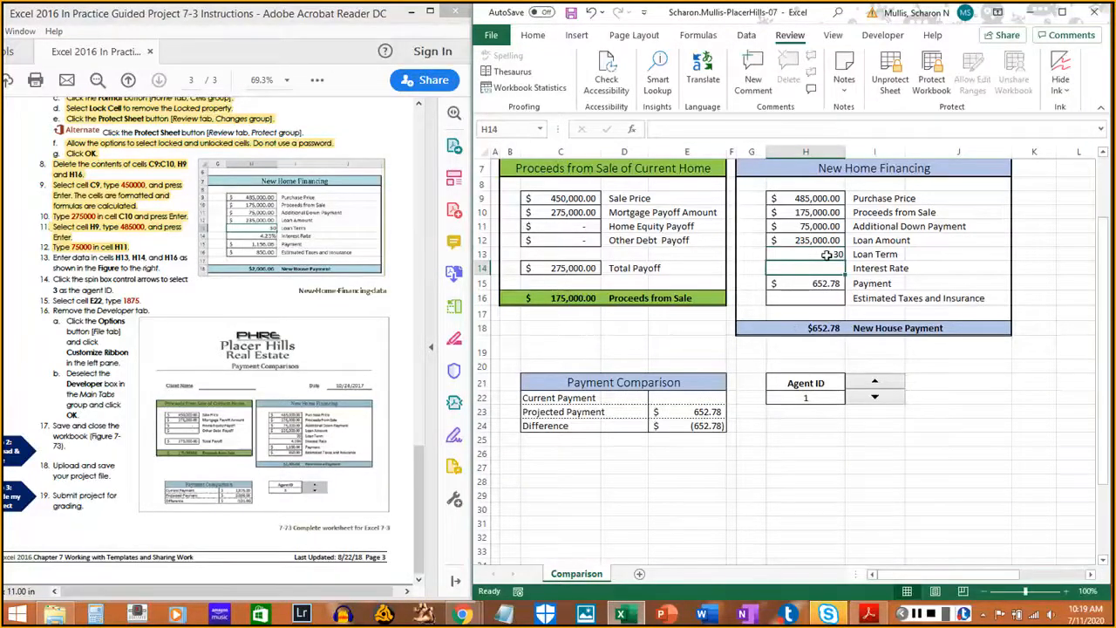
- Enter a 4.25% interest rate in H14 and 850 taxes and insurance in H16
double_click(131, 12)
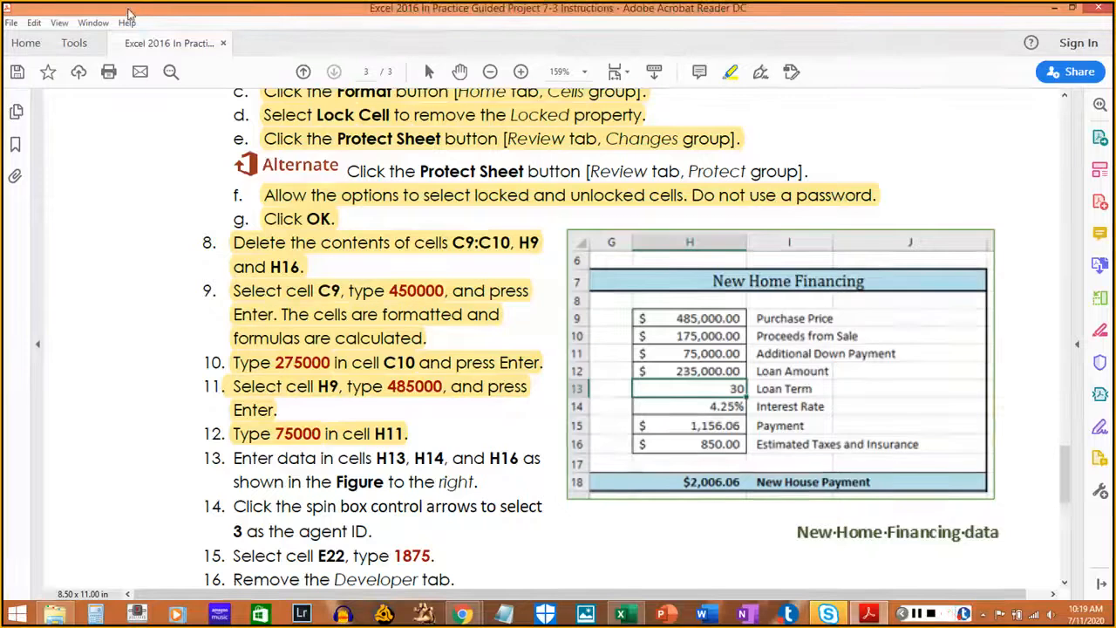
double_click(131, 12)
left_click(828, 268)
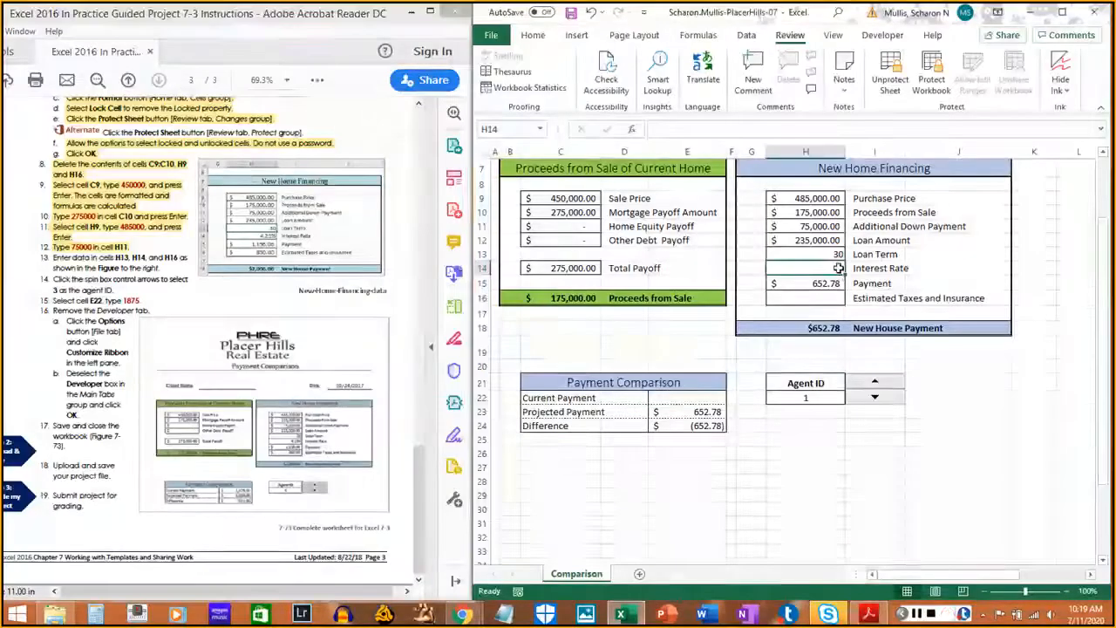
type("4.2%")
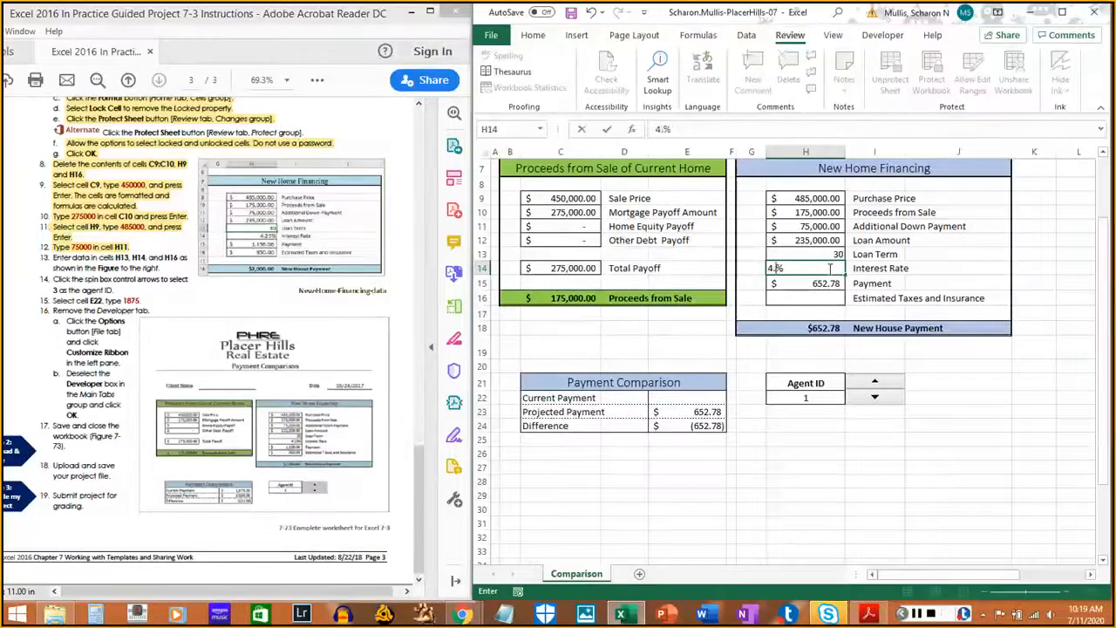
type("5")
key("Return")
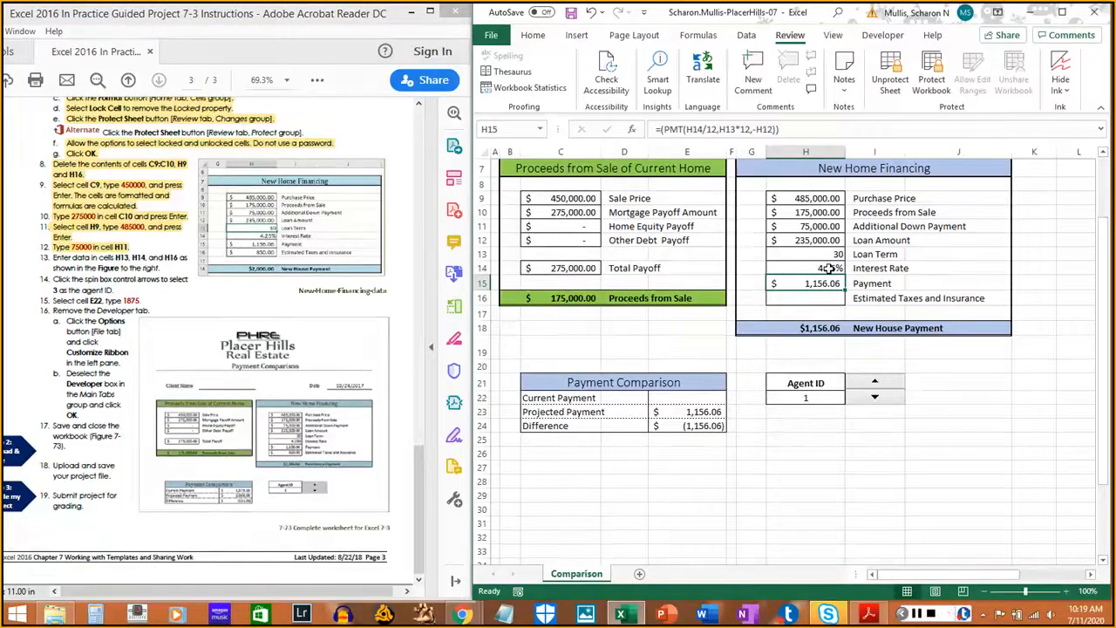
key("Up")
key("Up")
key("Down")
key("Down")
key("Down")
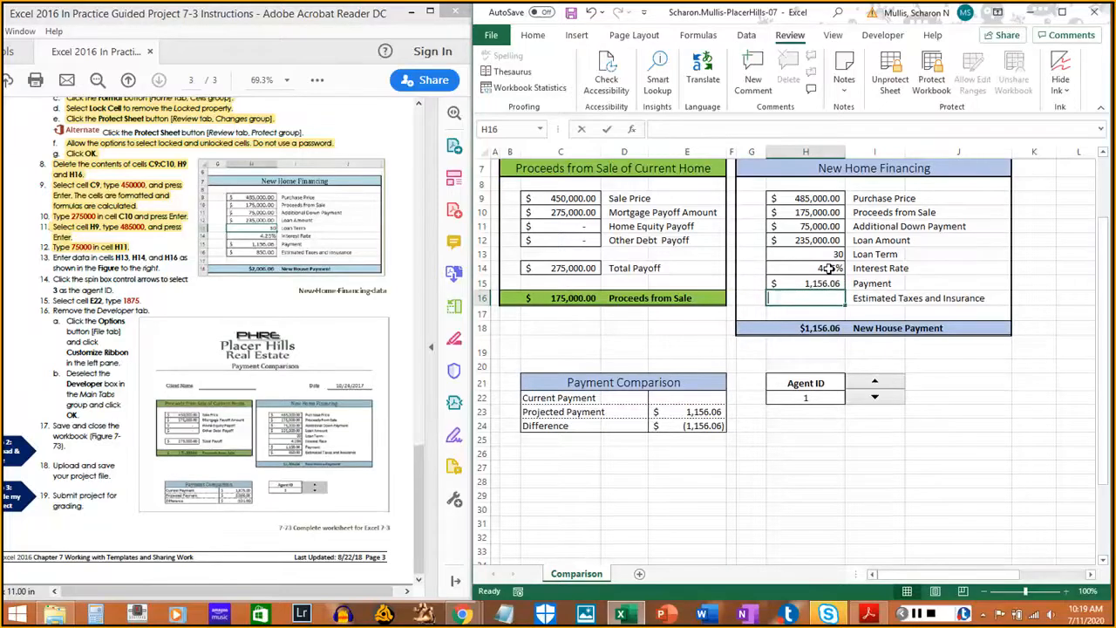
type("850")
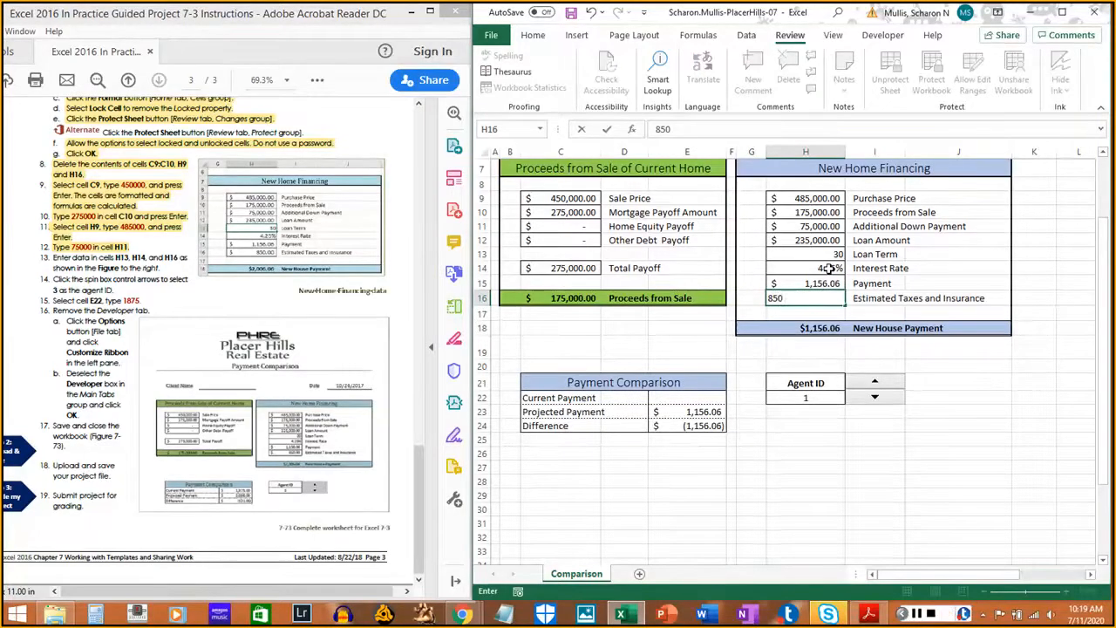
key("Return")
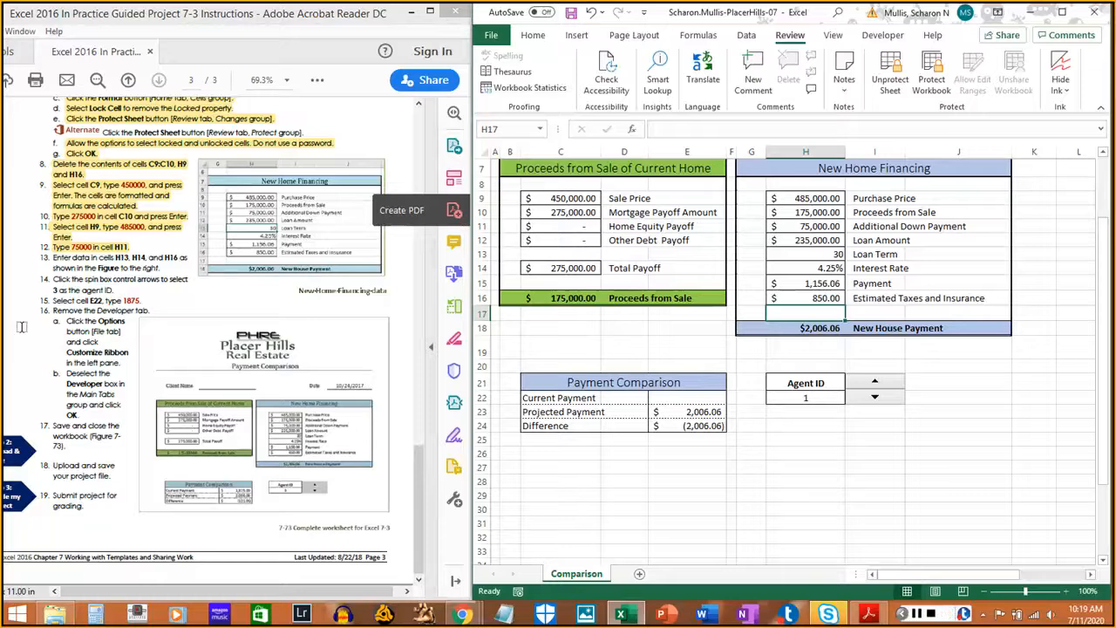
- Highlight instruction step 13 as done and return to the workbook
left_click(54, 257)
left_click_drag(53, 257, 162, 267)
left_click(234, 255)
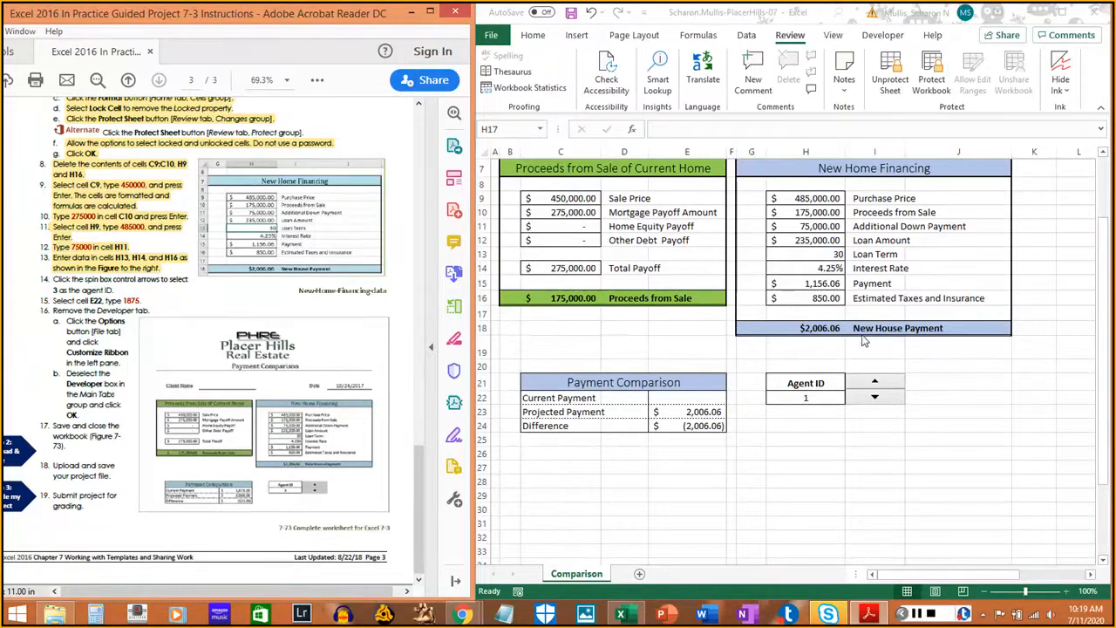
left_click(1025, 412)
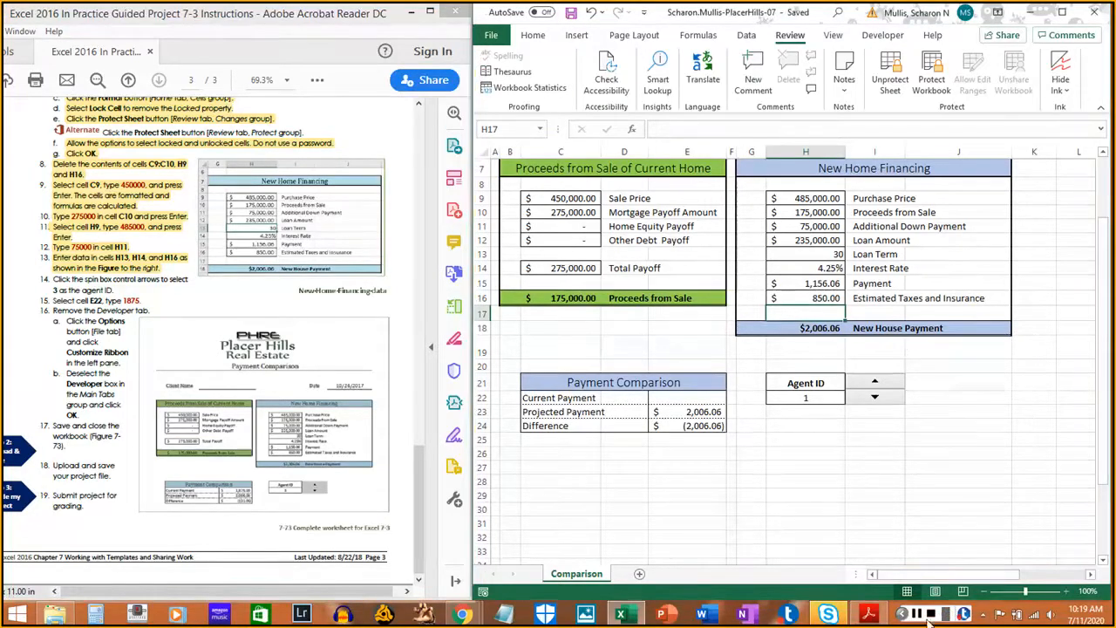
left_click(928, 614)
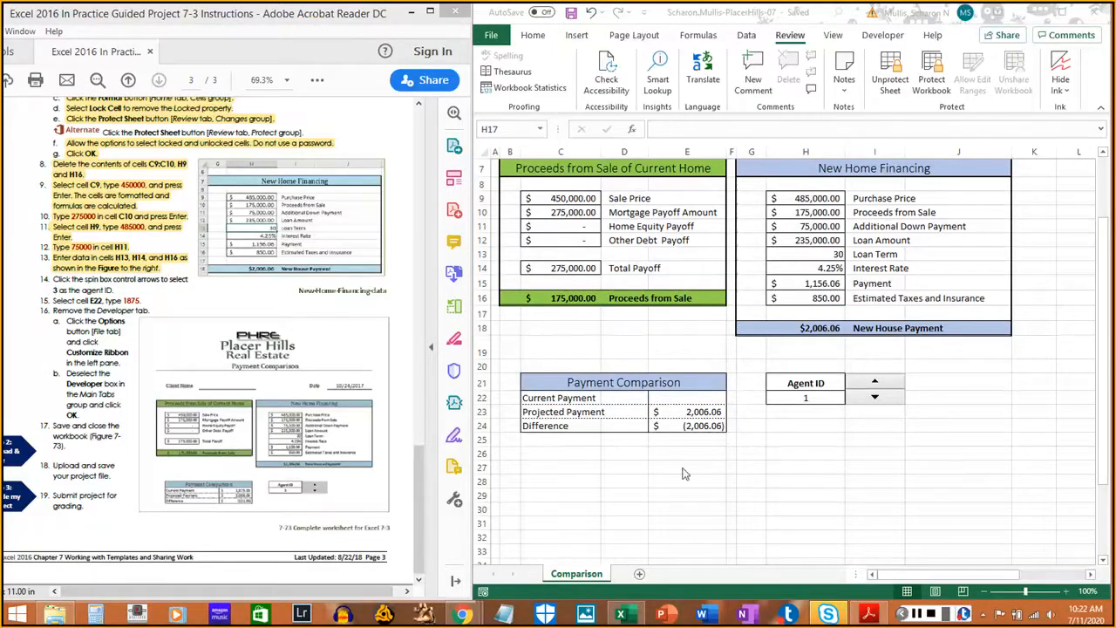
- Use the spin box arrows to set the Agent ID to 3
left_click(874, 383)
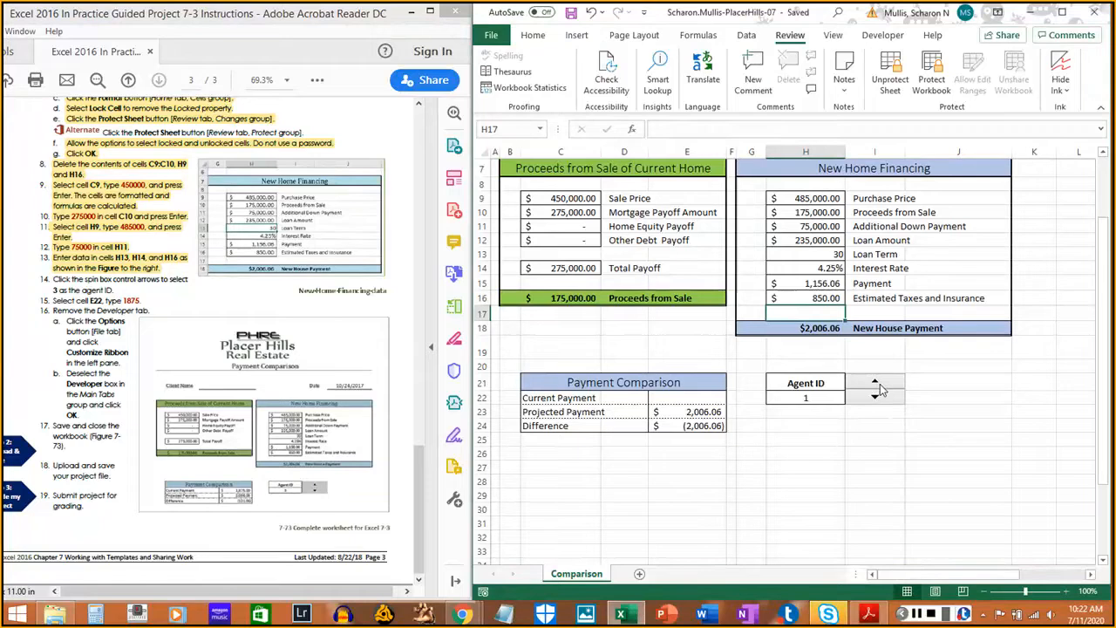
left_click(875, 385)
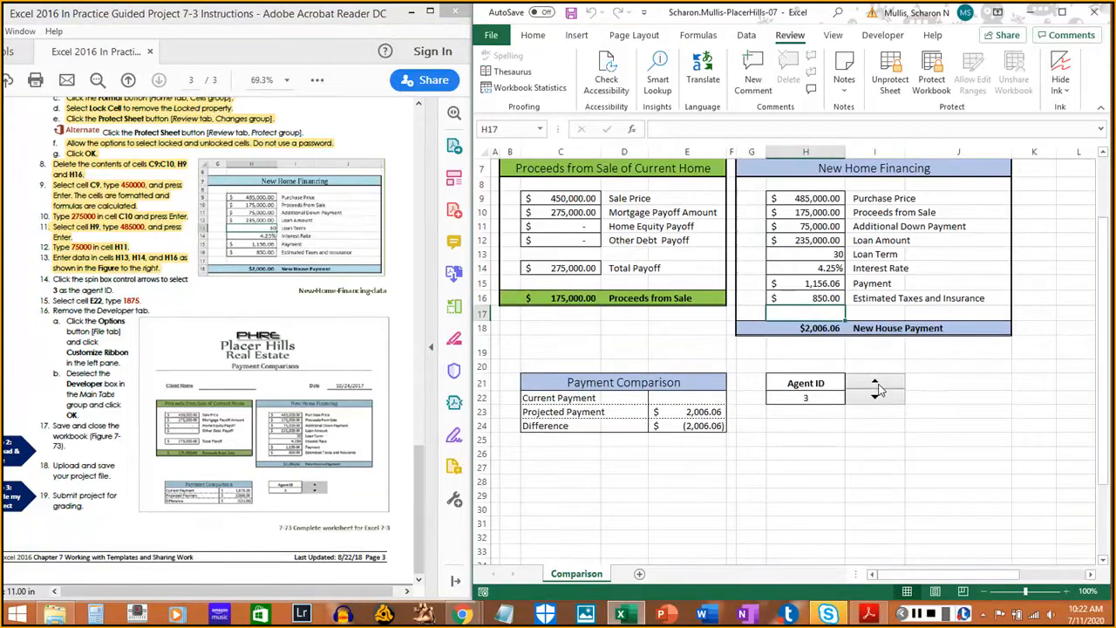
left_click(877, 397)
left_click(875, 385)
left_click(876, 385)
left_click(876, 400)
left_click(876, 400)
left_click_drag(52, 278, 115, 290)
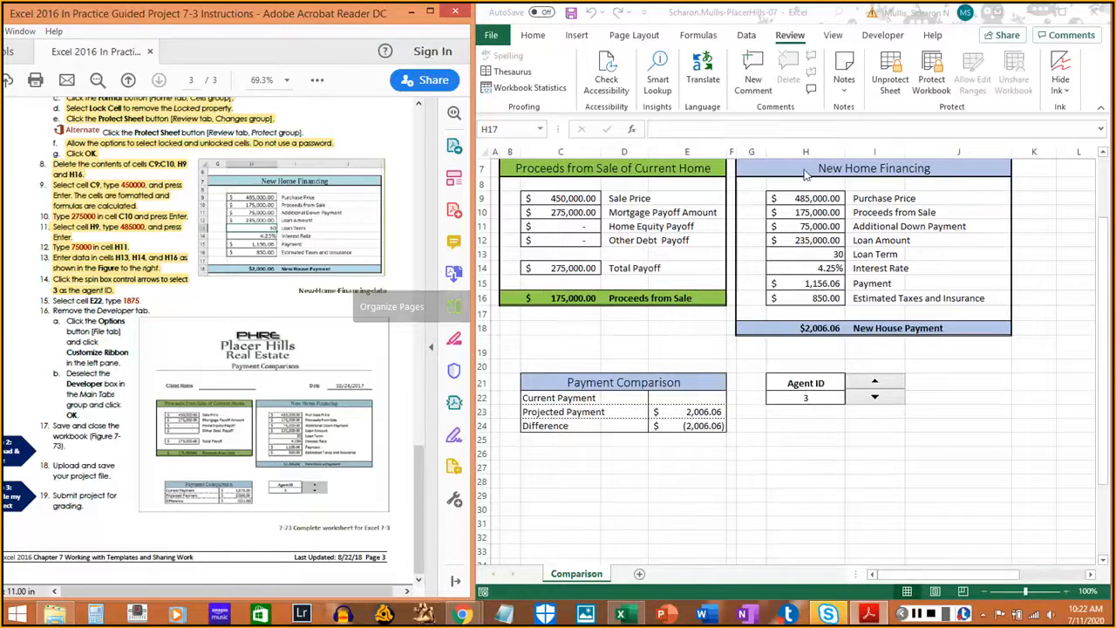
- Enter 1,875 as the Current Payment in E22, giving a Difference of (131.06)
left_click(684, 401)
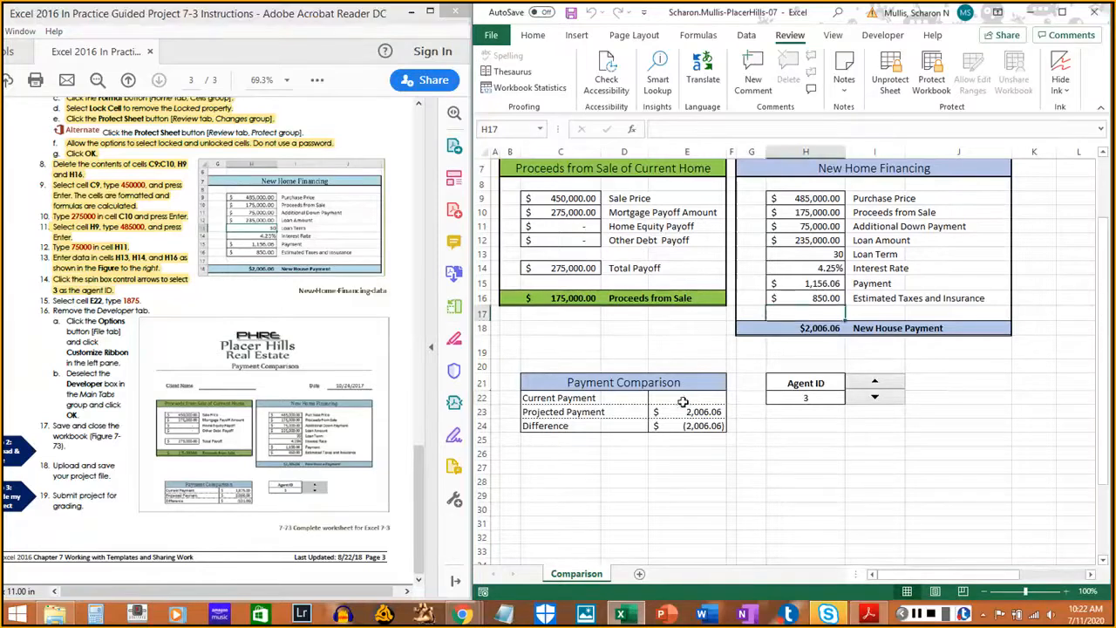
left_click(695, 398)
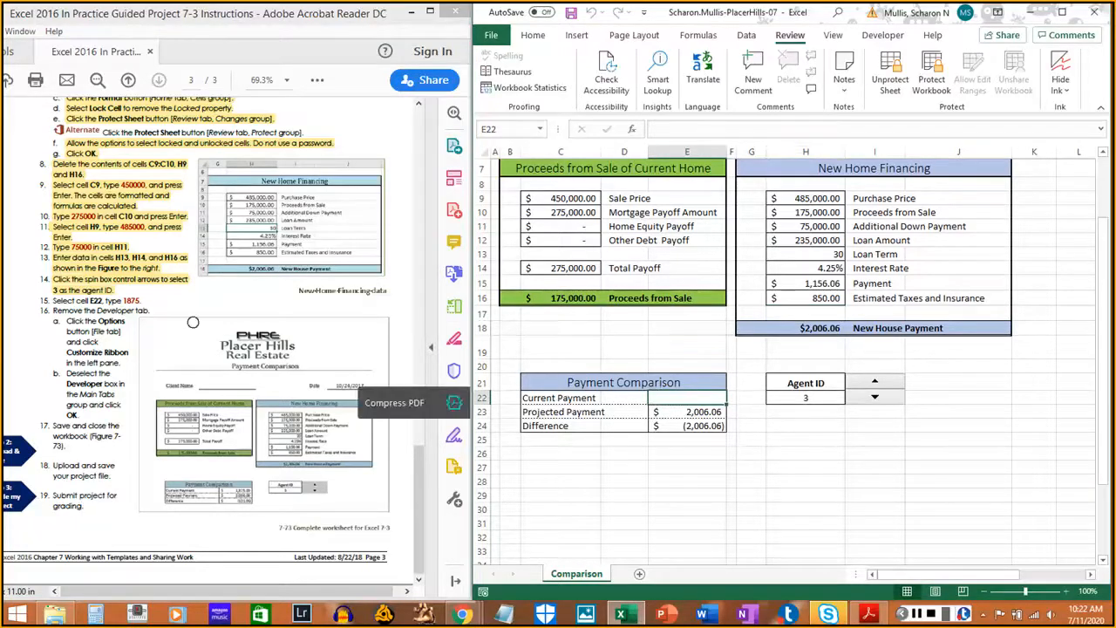
type("1")
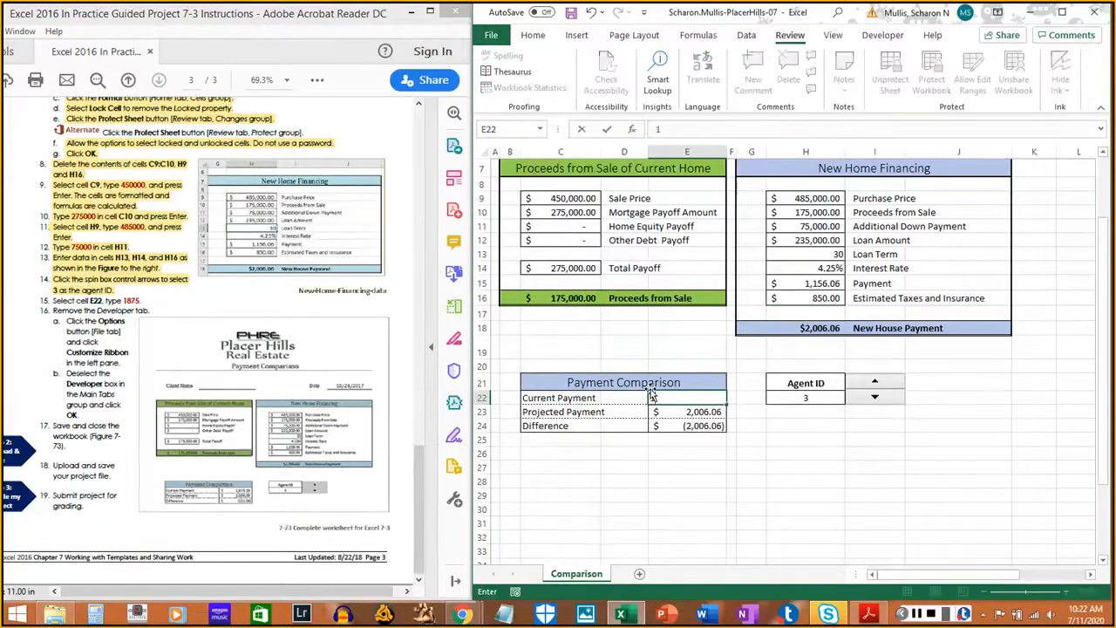
type(",87")
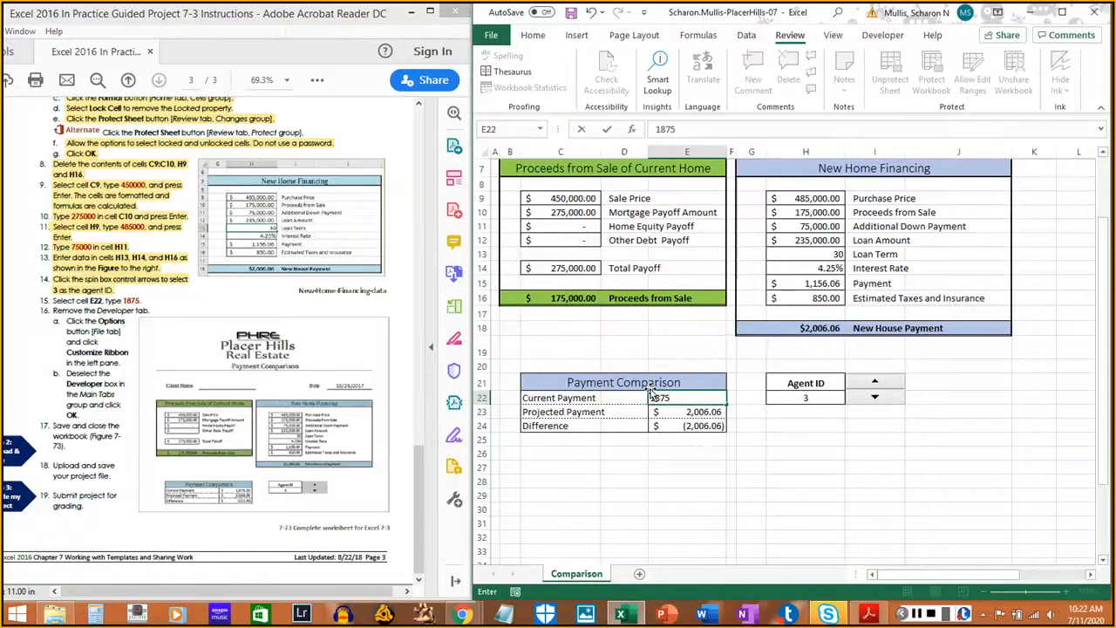
type("5")
key("Return")
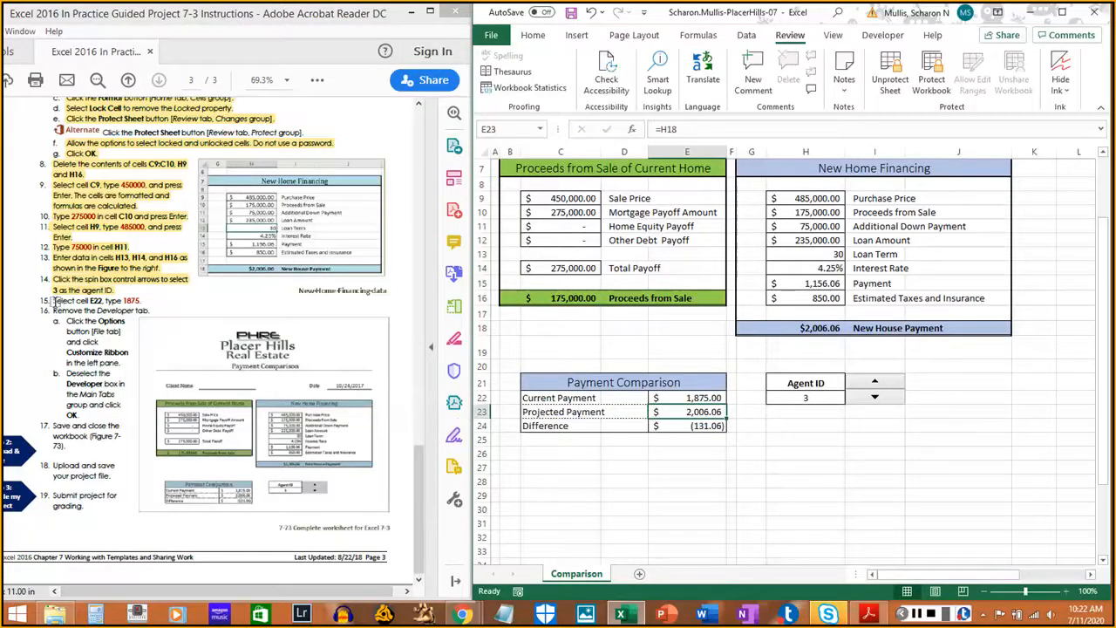
left_click_drag(54, 300, 138, 303)
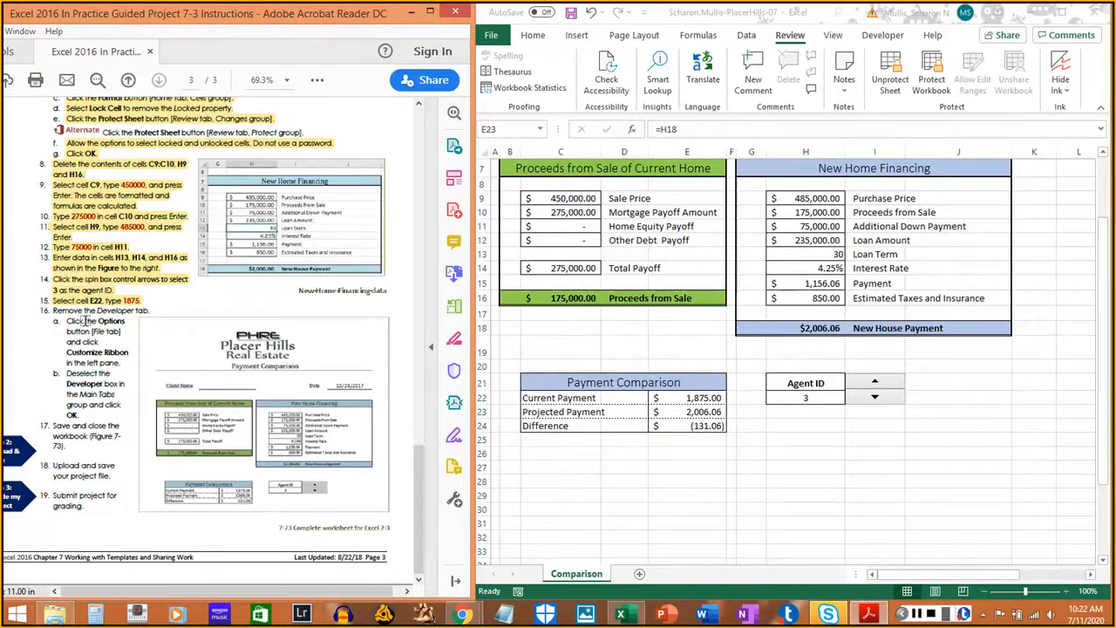
- Remove the Developer tab from the ribbon through Excel Options' Customize Ribbon settings
left_click(501, 39)
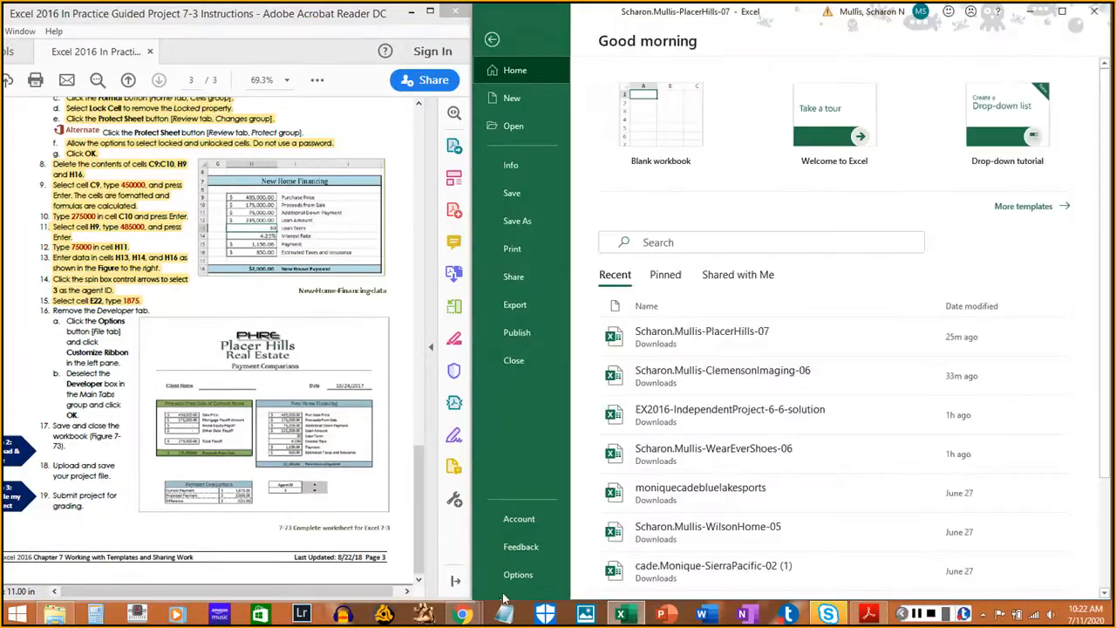
left_click(492, 39)
left_click(490, 39)
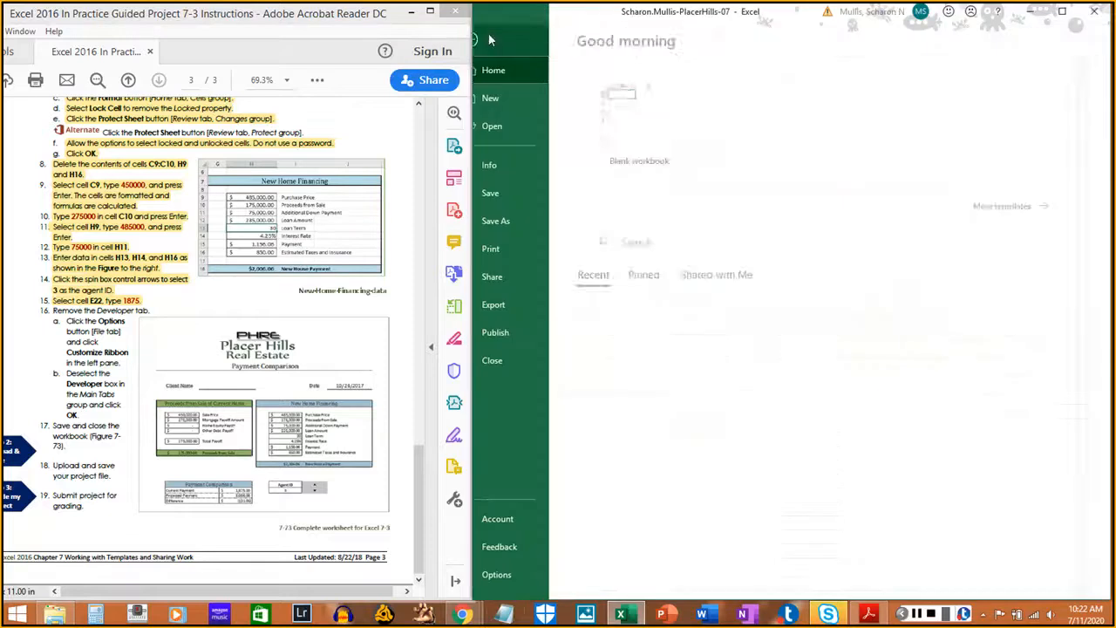
left_click(498, 576)
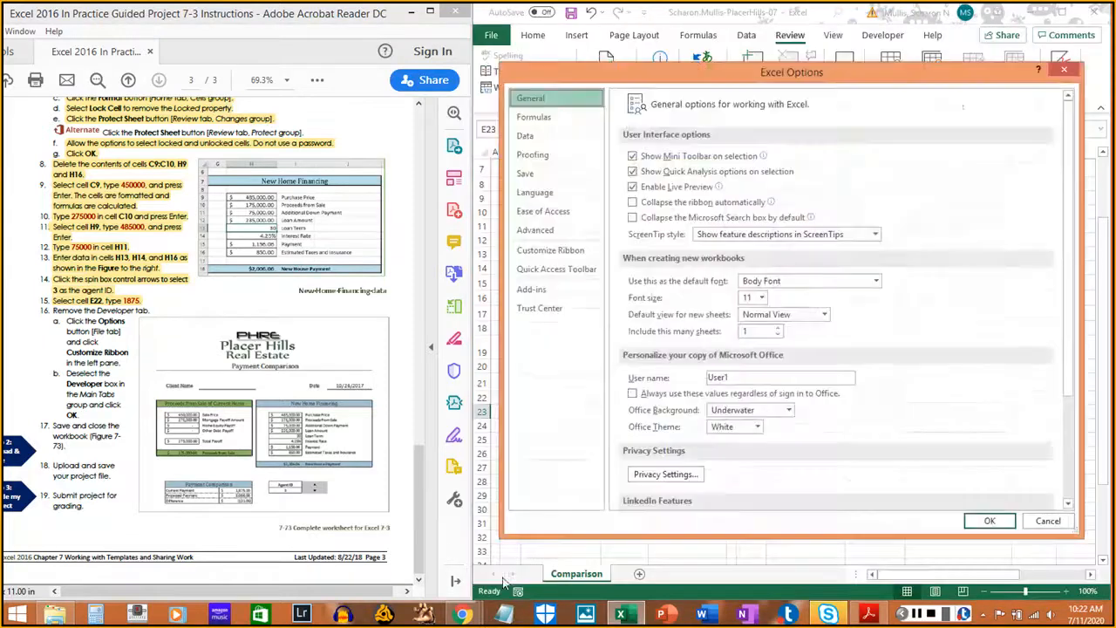
left_click(541, 251)
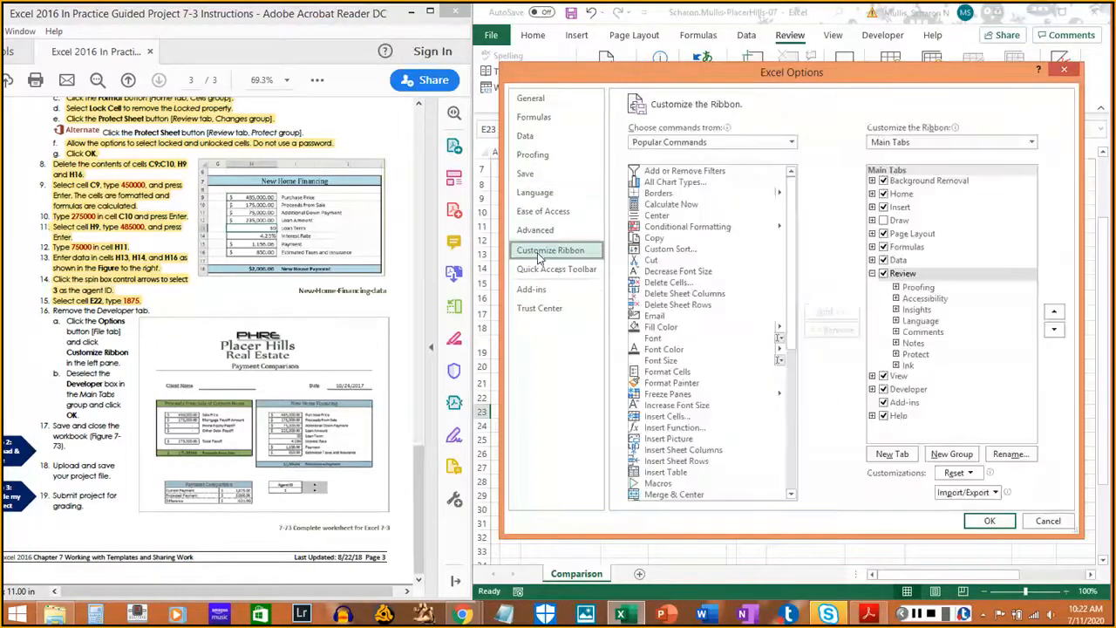
left_click(886, 395)
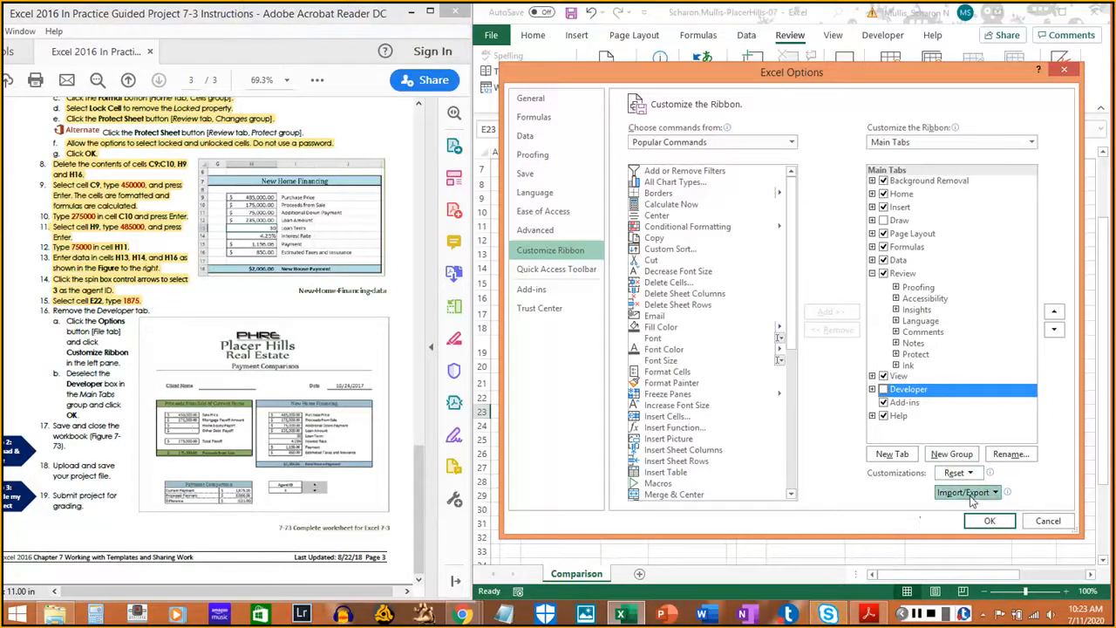
left_click(990, 523)
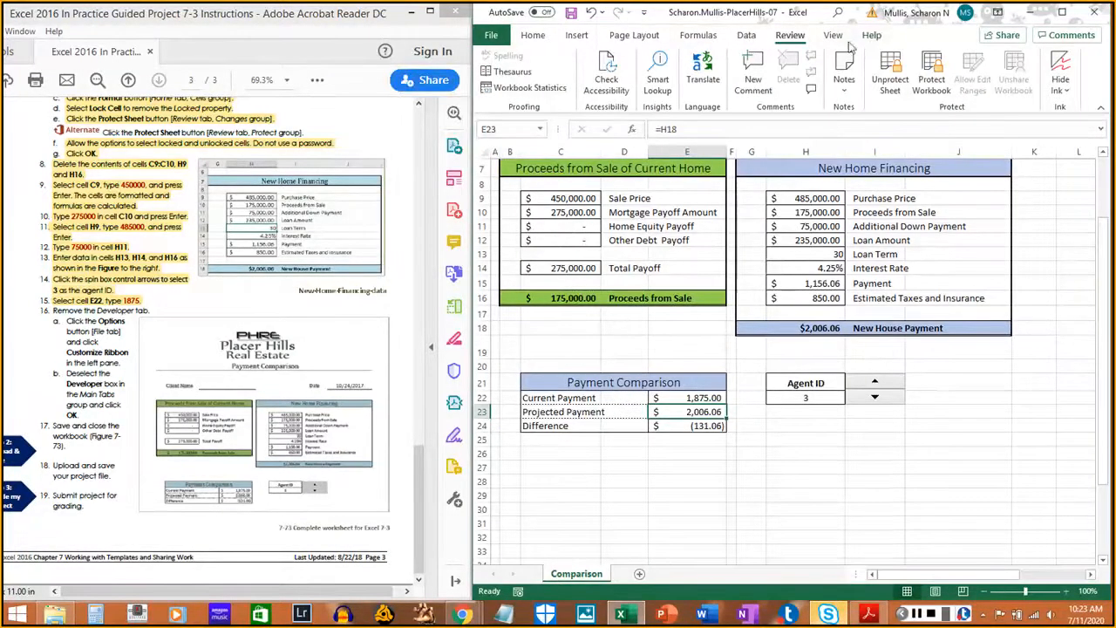
left_click_drag(66, 321, 93, 415)
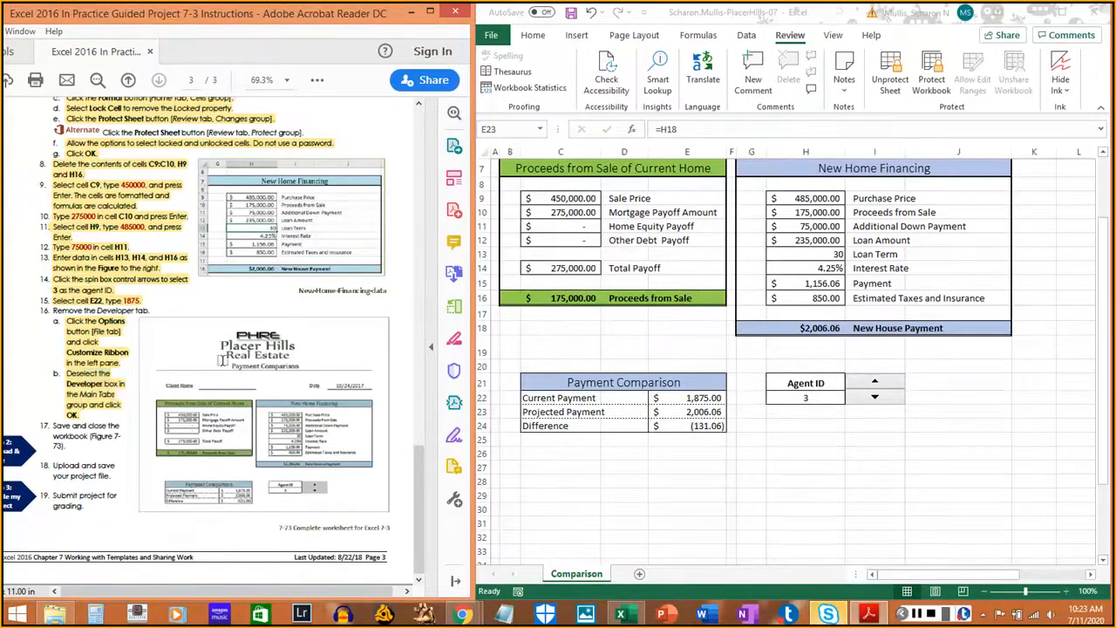
- Save the PlacerHills-07 workbook and close it
left_click(1086, 84)
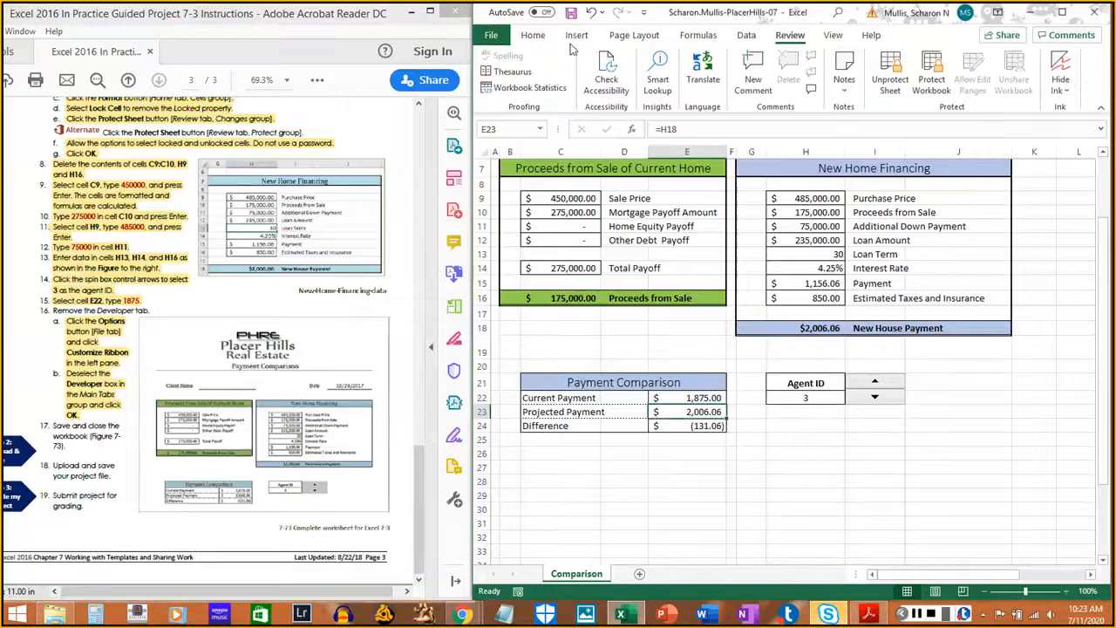
left_click(571, 13)
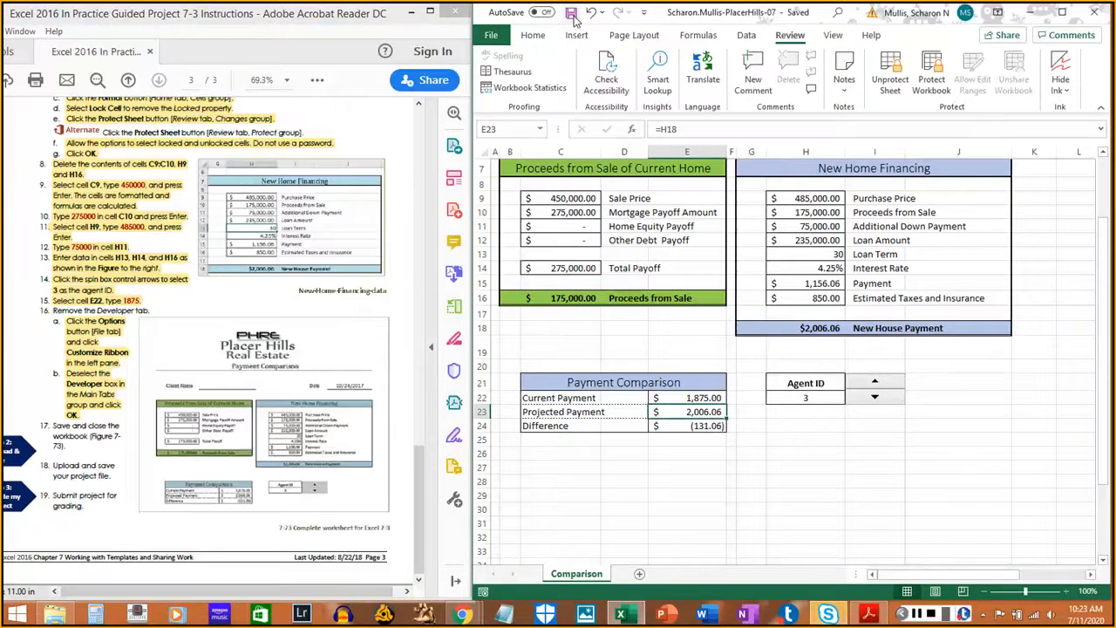
left_click(493, 35)
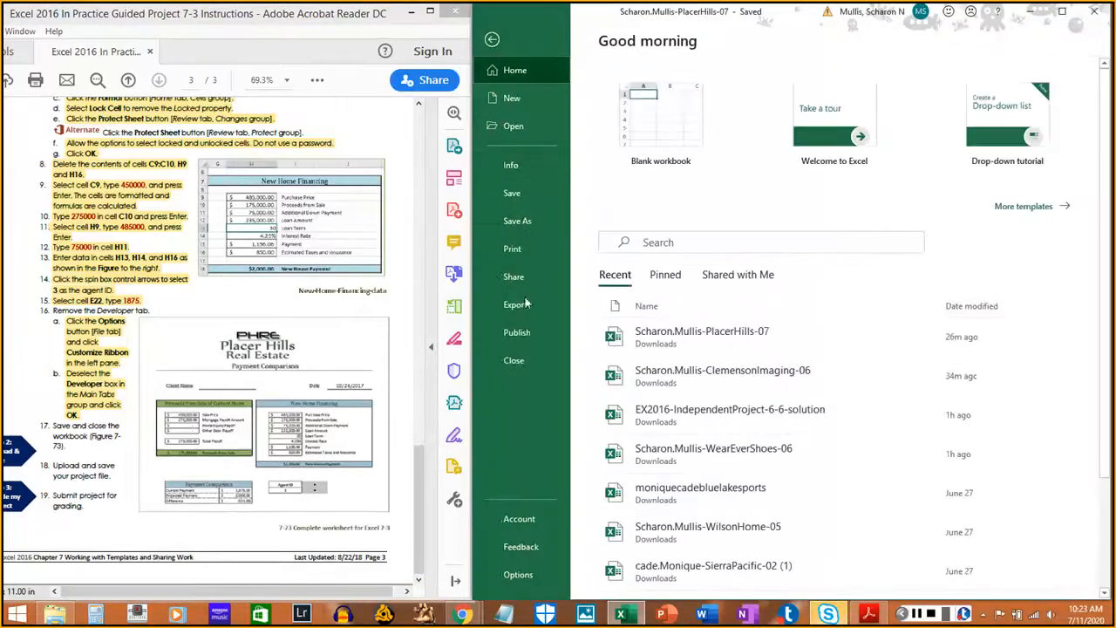
left_click(527, 367)
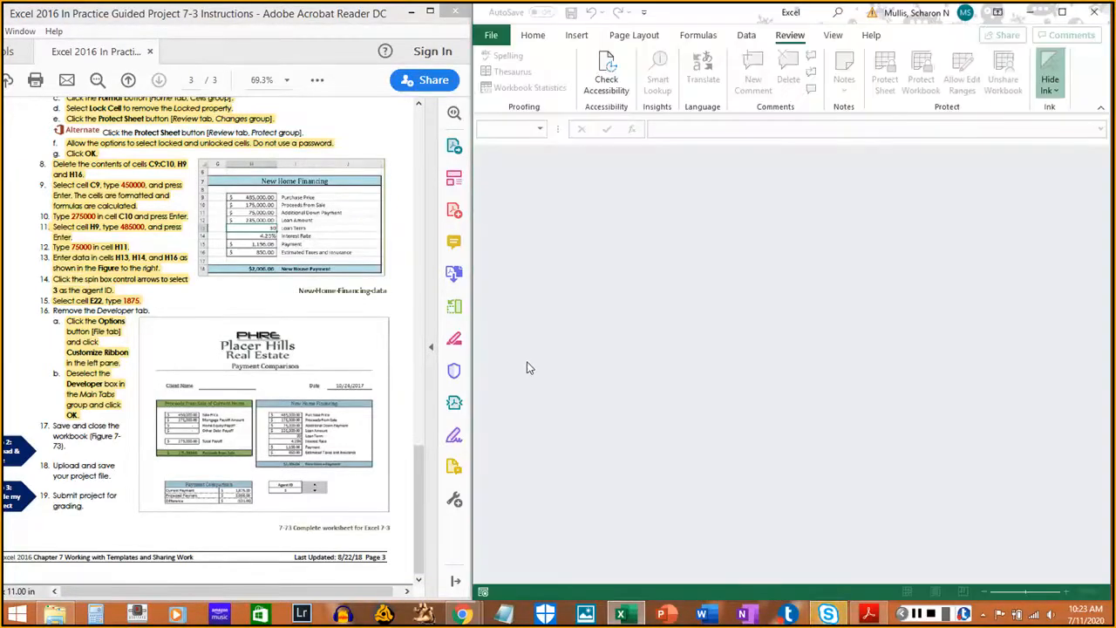
- Quit Excel and upload the PlacerHills-07 workbook from Downloads to the SIMnet assignment
left_click(1096, 16)
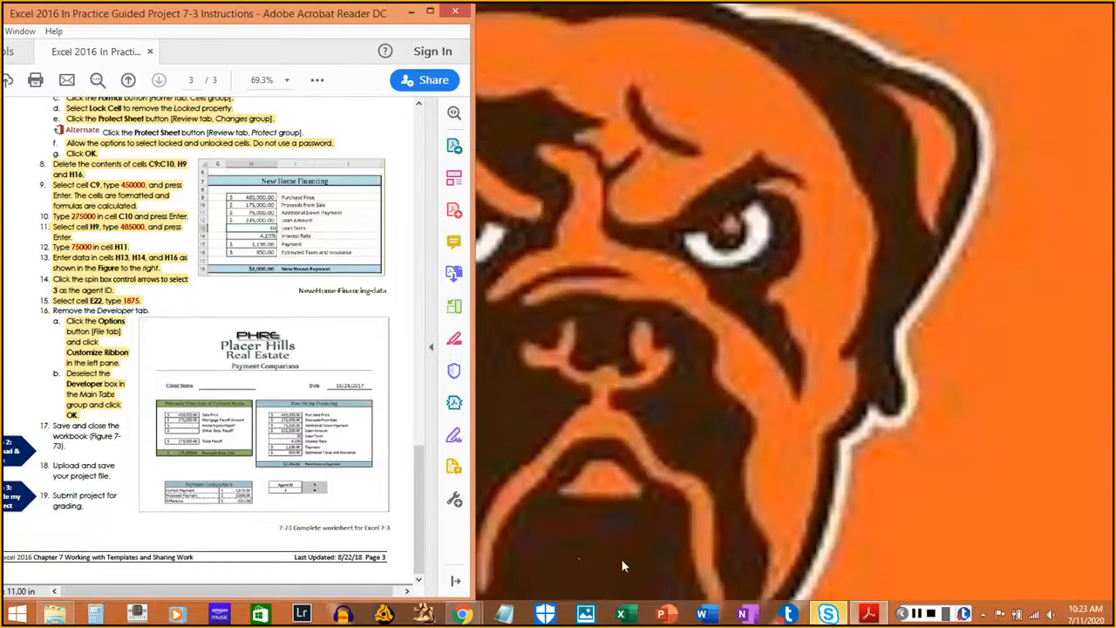
mouse_move(465, 615)
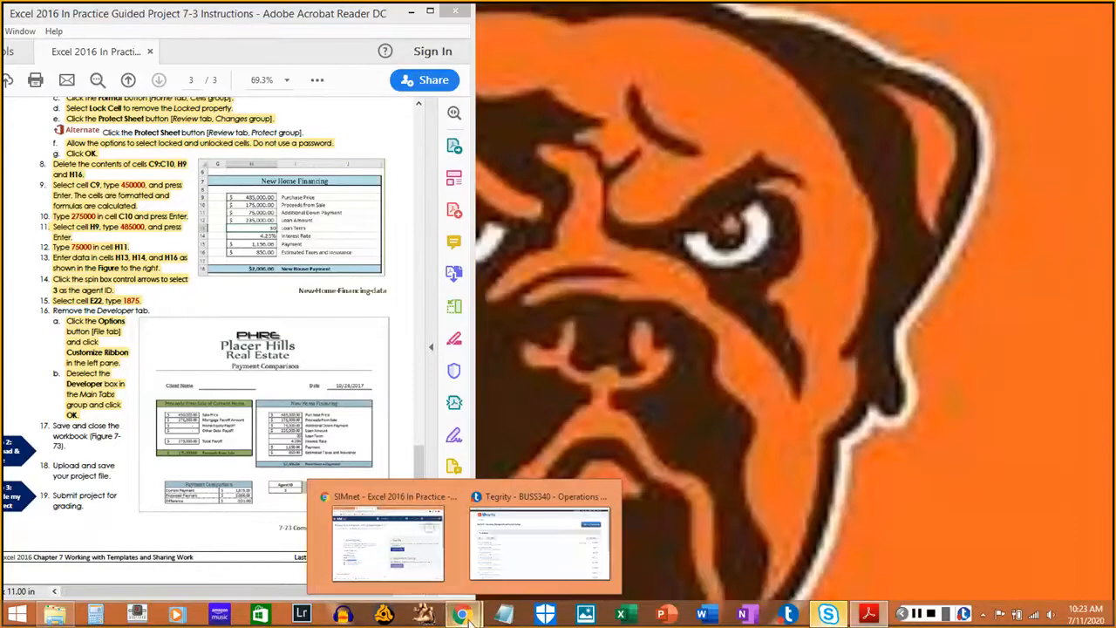
left_click(386, 540)
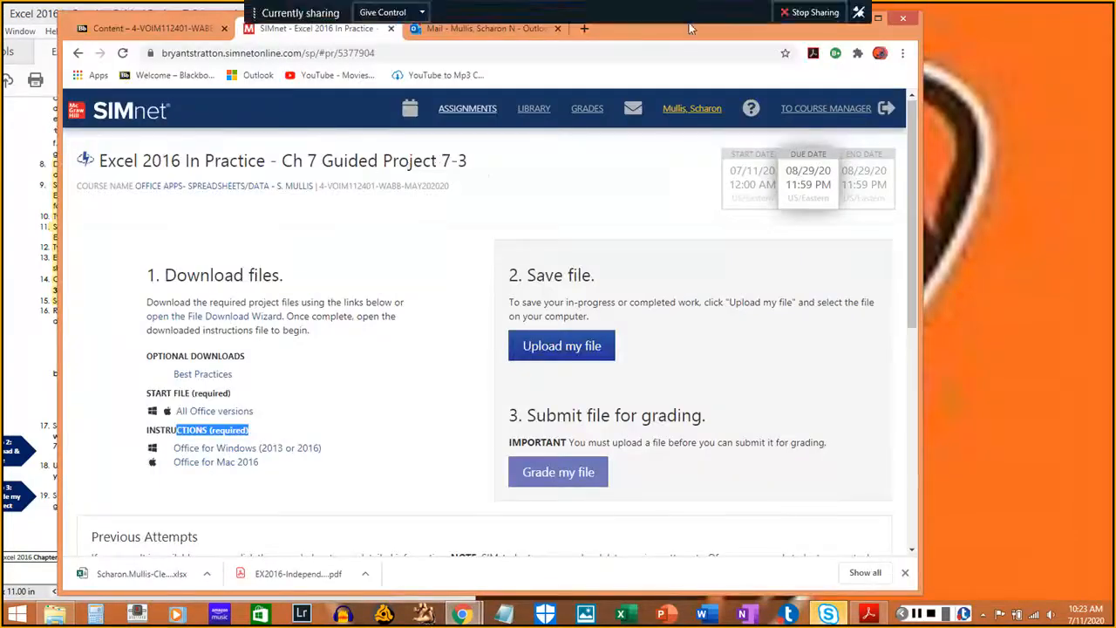
left_click_drag(694, 38, 868, 36)
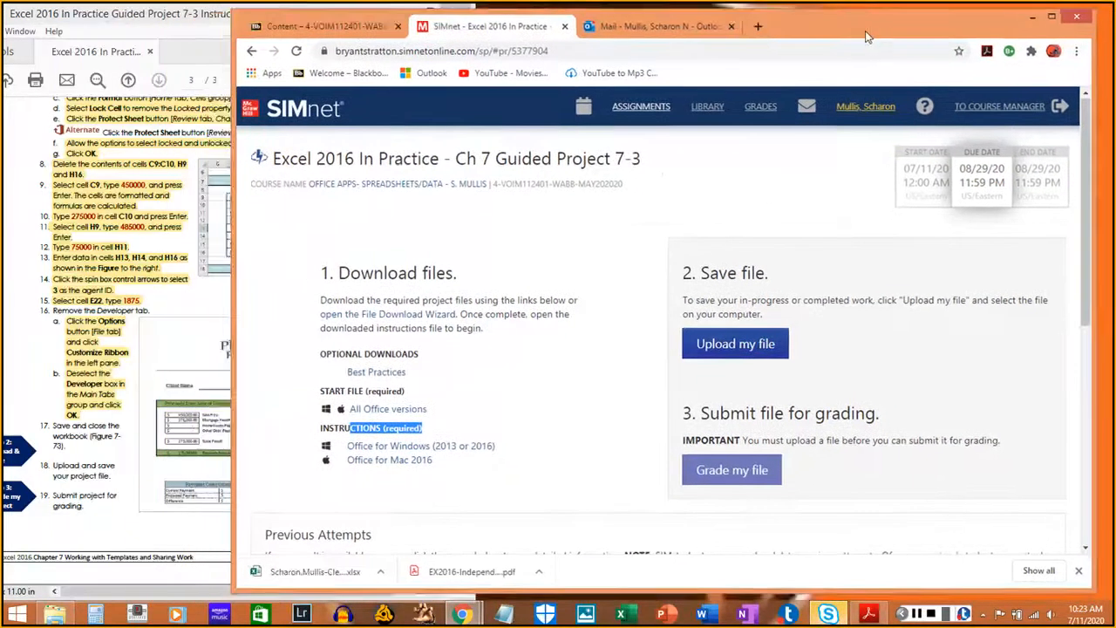
left_click(746, 345)
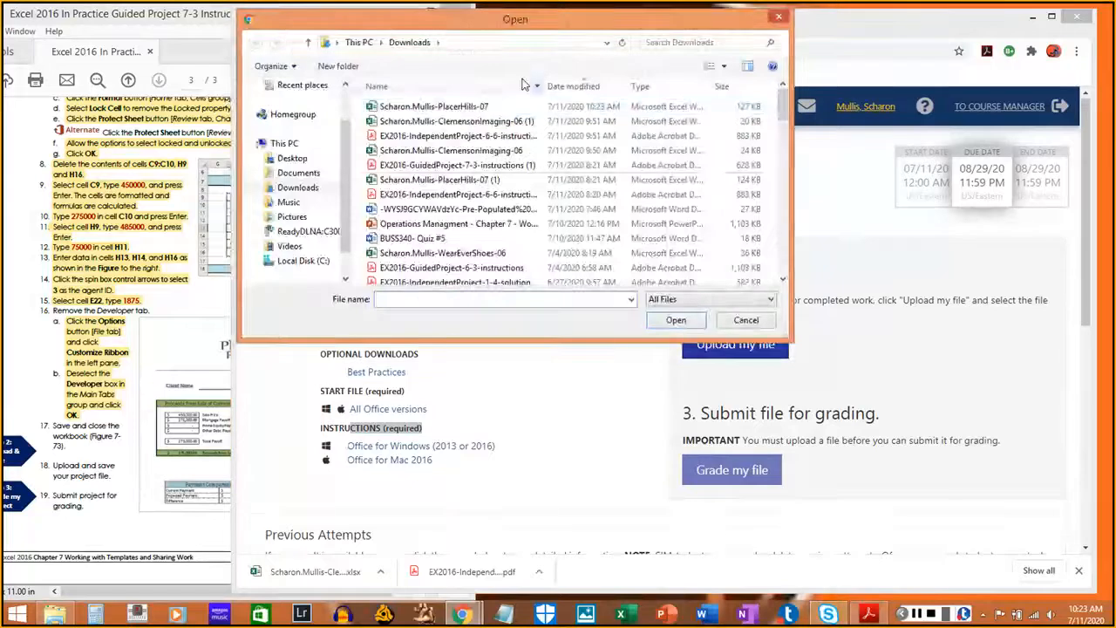
left_click(468, 107)
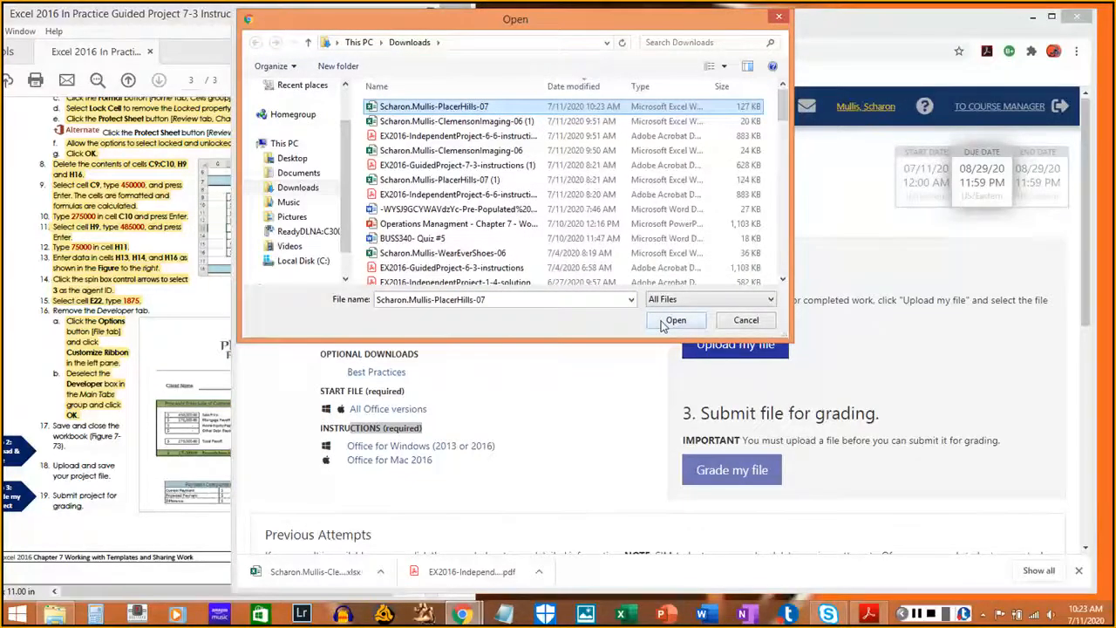
left_click(663, 322)
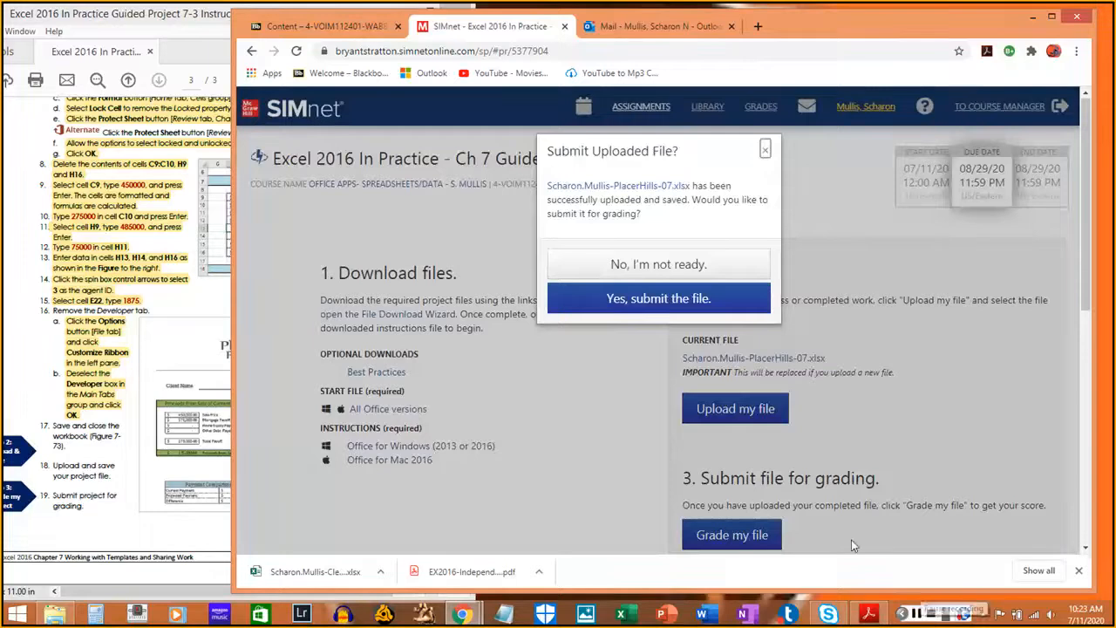
- Submit the uploaded workbook and check Attempt 1 scored 100% under Previous Attempts
left_click(697, 301)
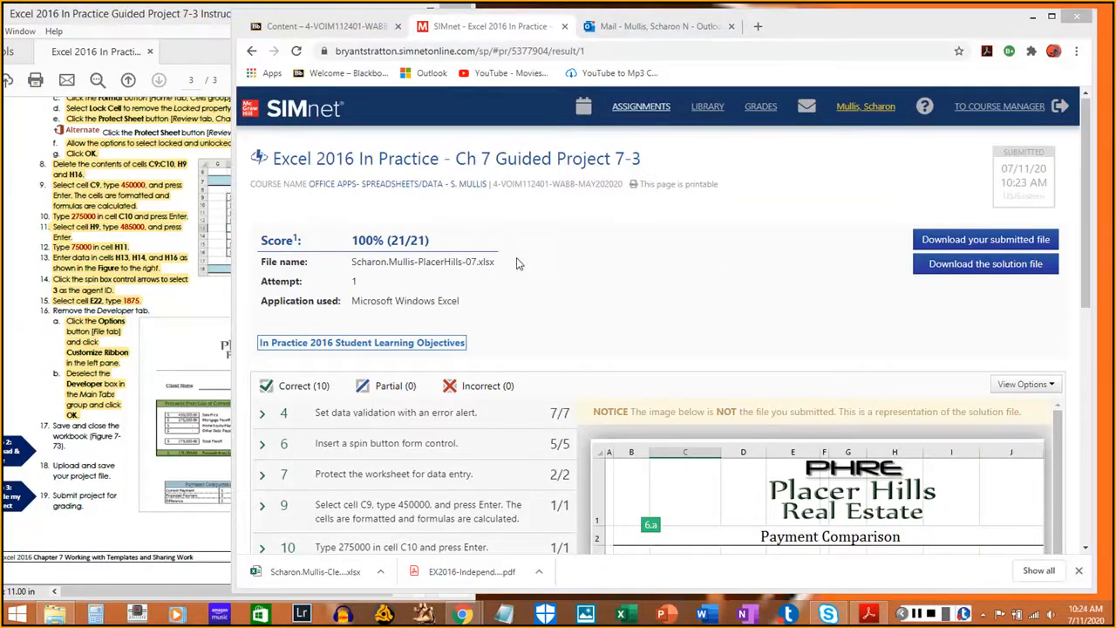
left_click(436, 164)
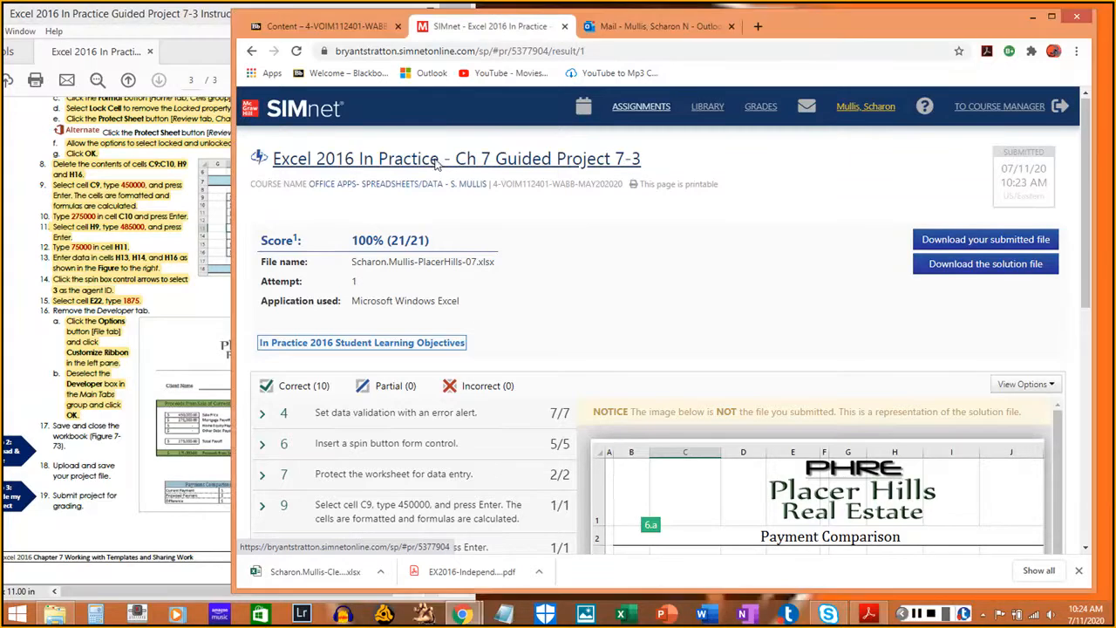
scroll(523, 331, "down", 3)
scroll(523, 328, "down", 1)
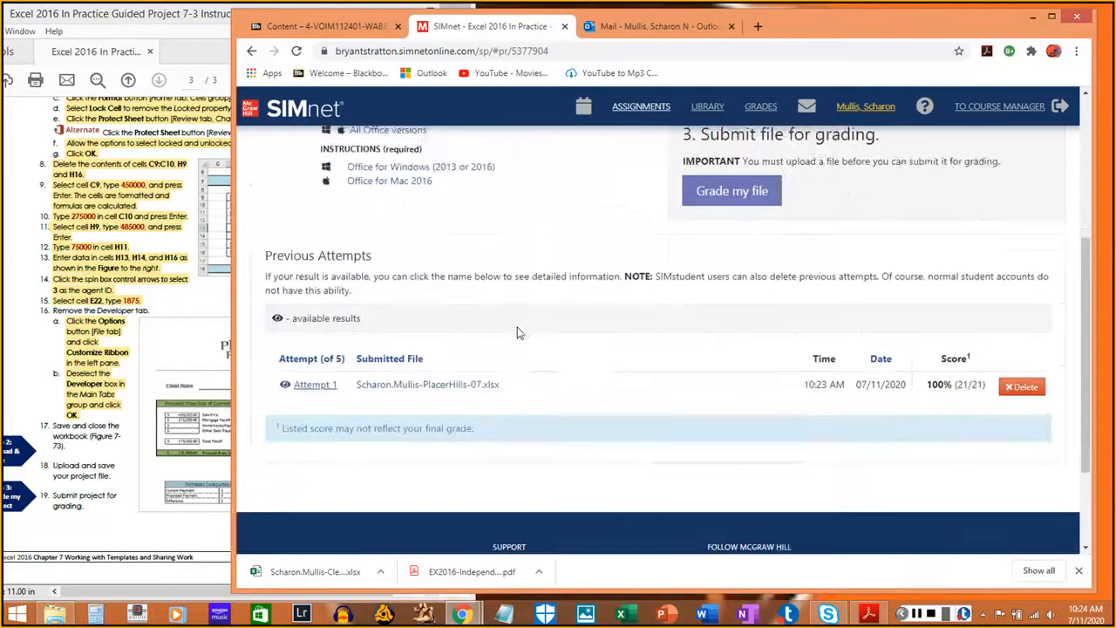
left_click_drag(272, 255, 560, 390)
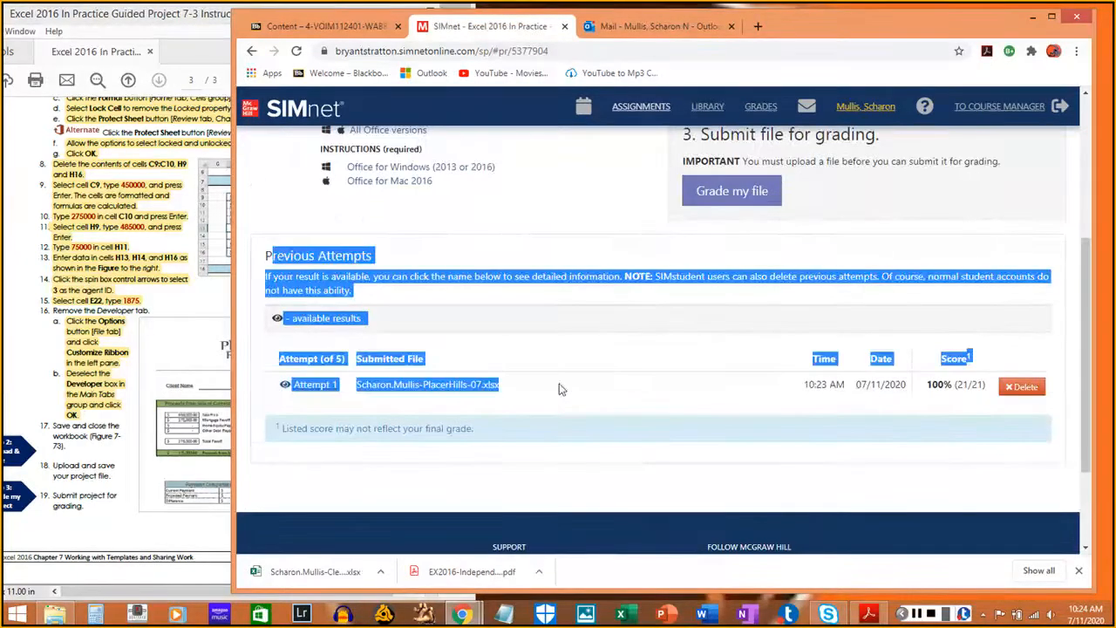
left_click(541, 448)
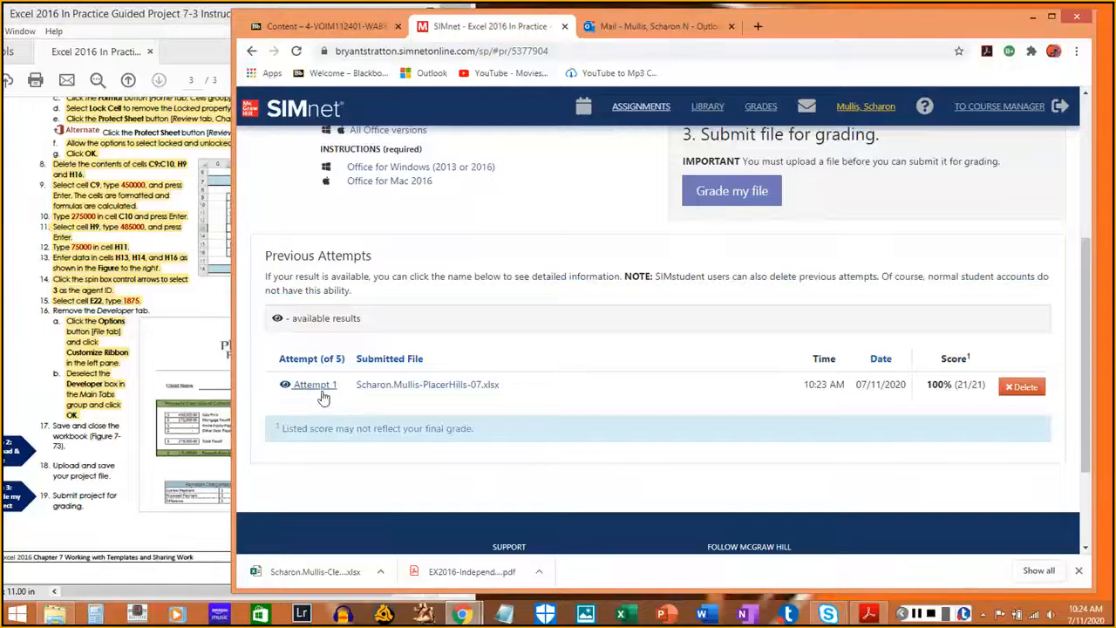